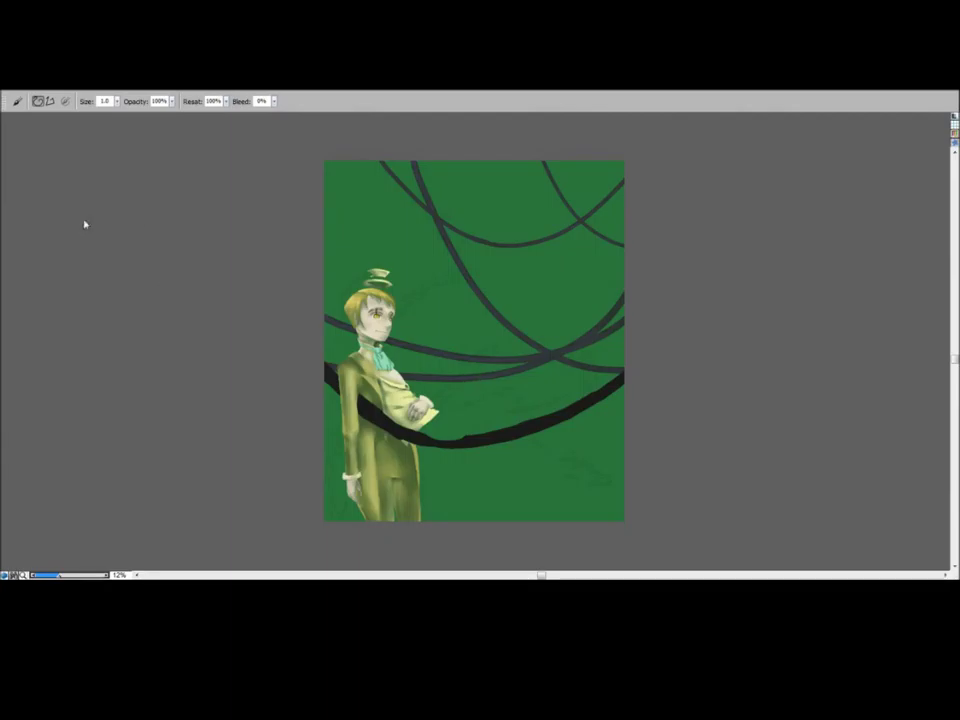
key("ctrl+z")
key("alt")
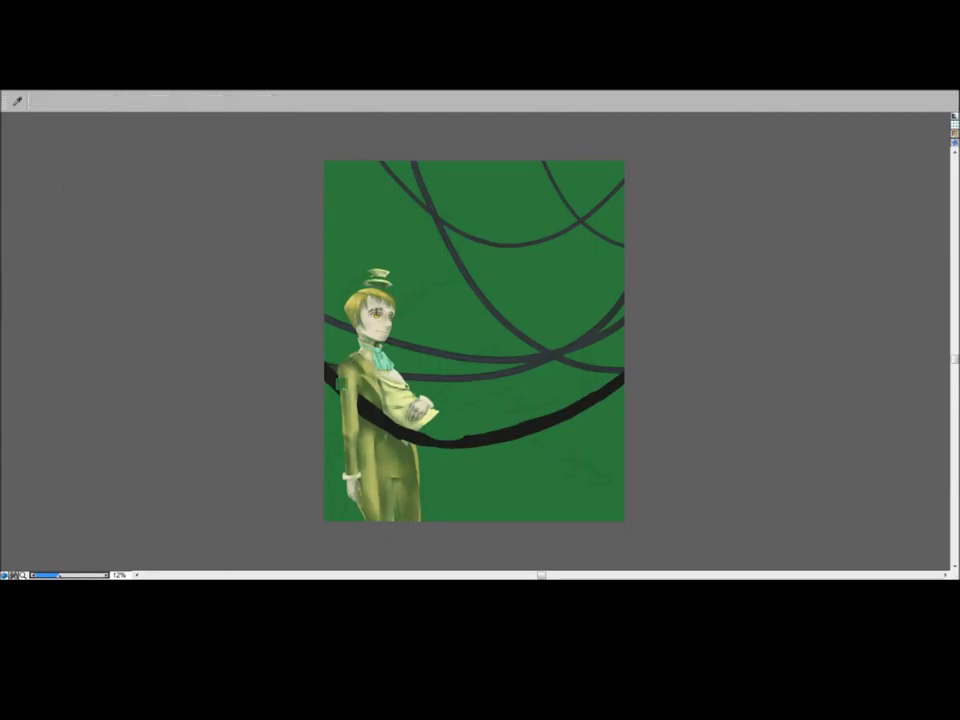
key("w")
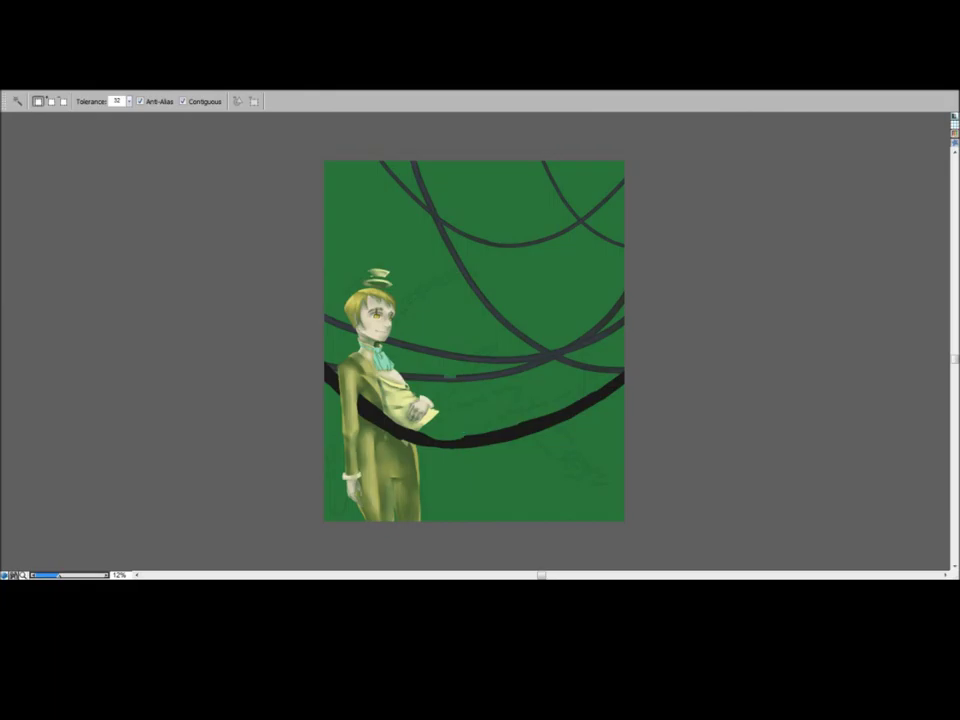
left_click(352, 190)
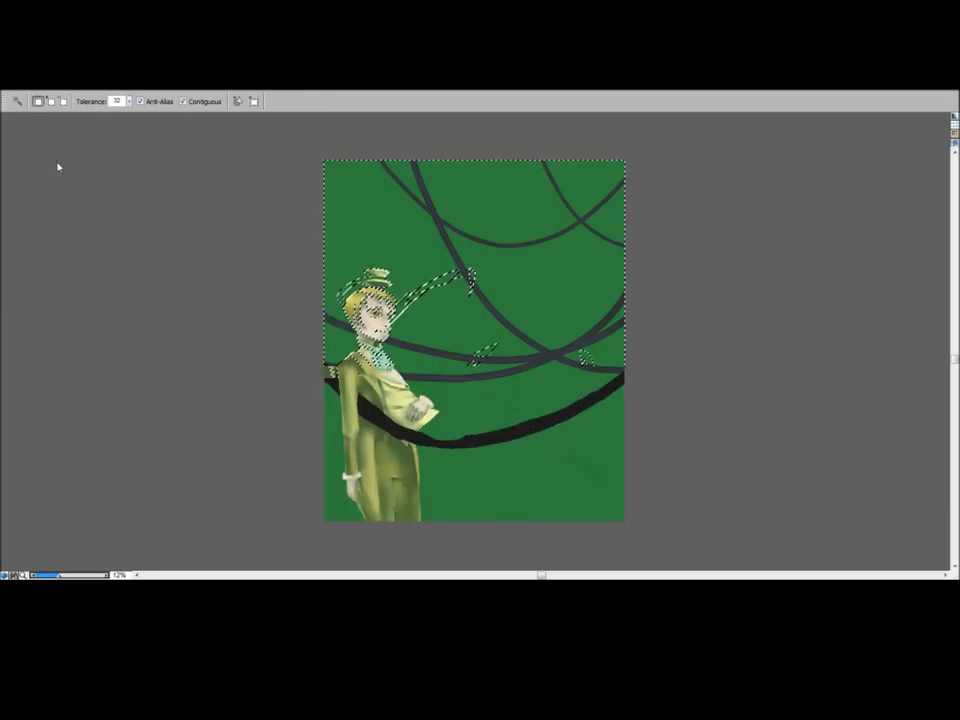
key("b")
key("ctrl+d")
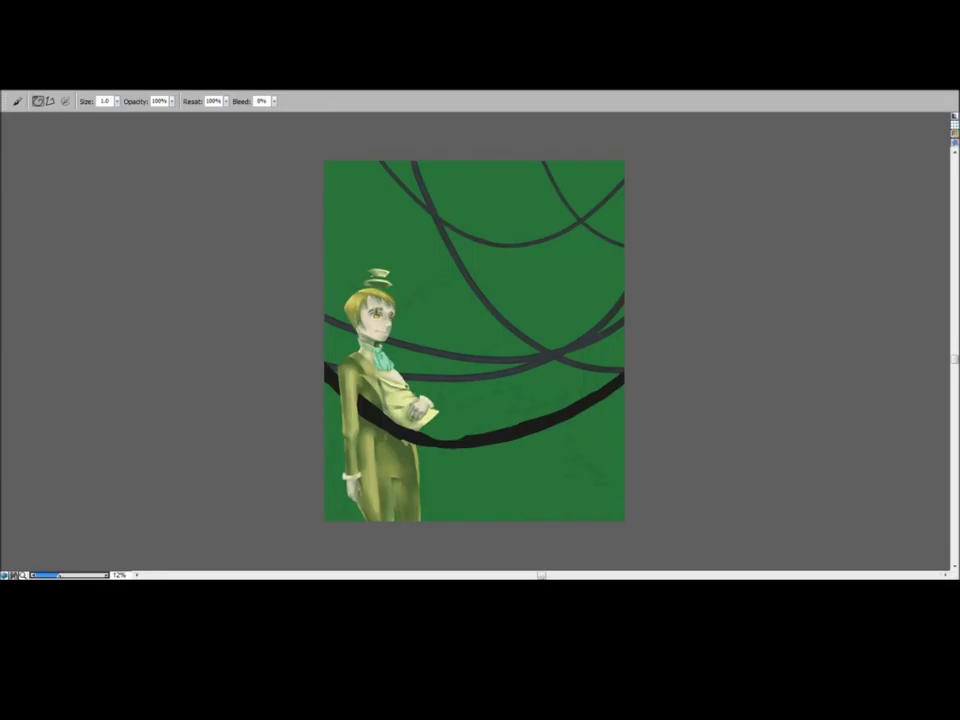
Step: Soften the notch on the upper edge of the thick black cable with the eraser
scroll(474, 341, "up", 1)
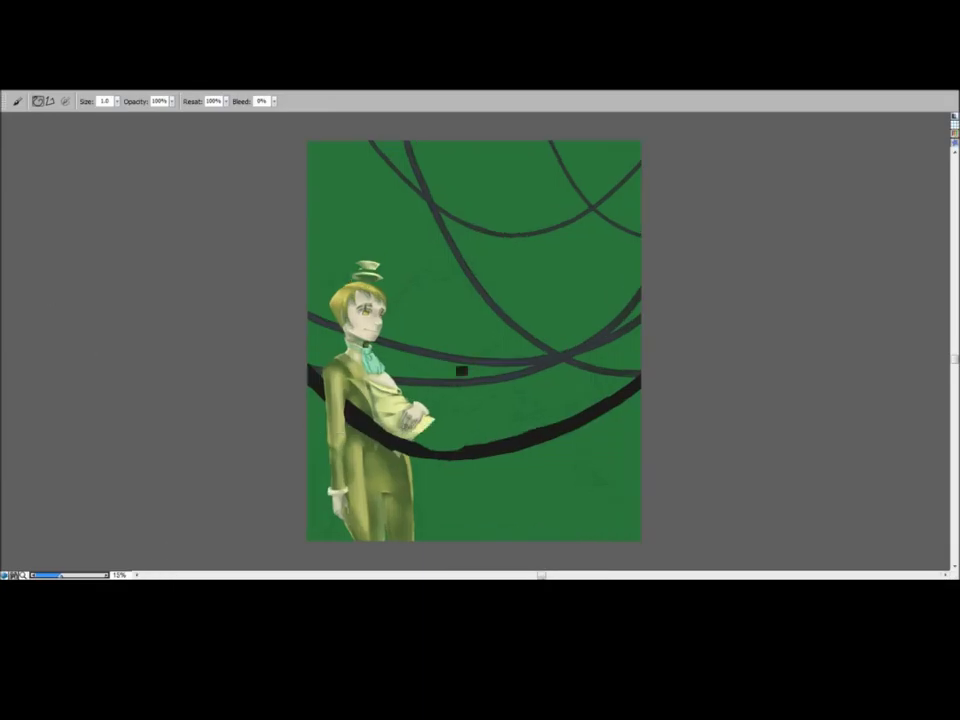
key("ctrl+plus")
key("ctrl+plus")
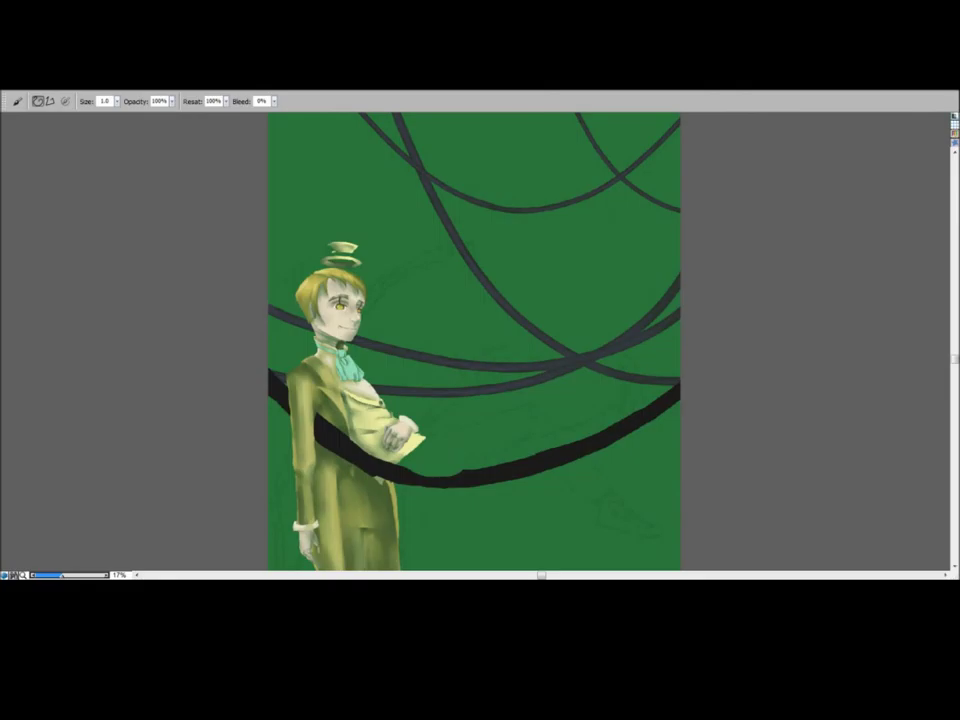
key("z")
mouse_move(398, 420)
left_mouse_down()
mouse_move(664, 514)
mouse_move(647, 503)
left_mouse_up()
key("b")
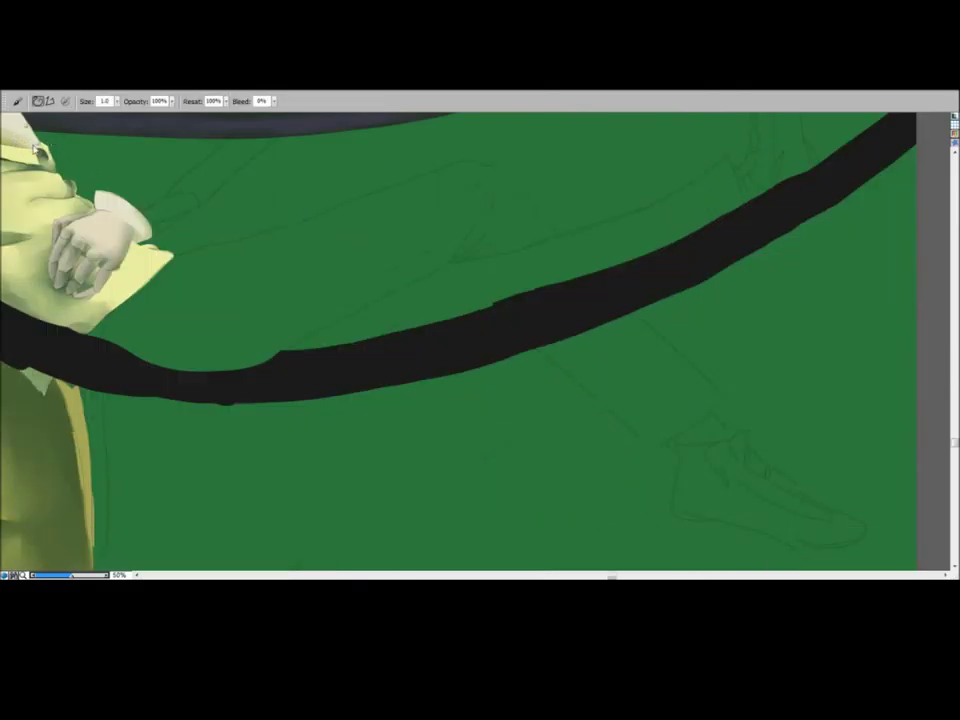
key("ctrl+plus")
key("]")
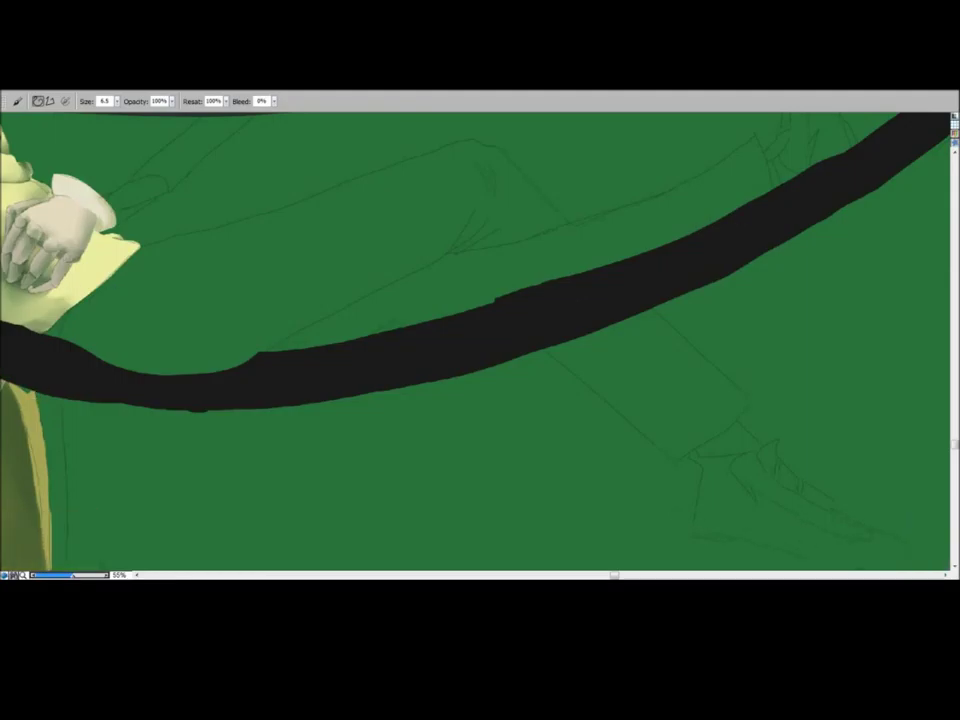
key("e")
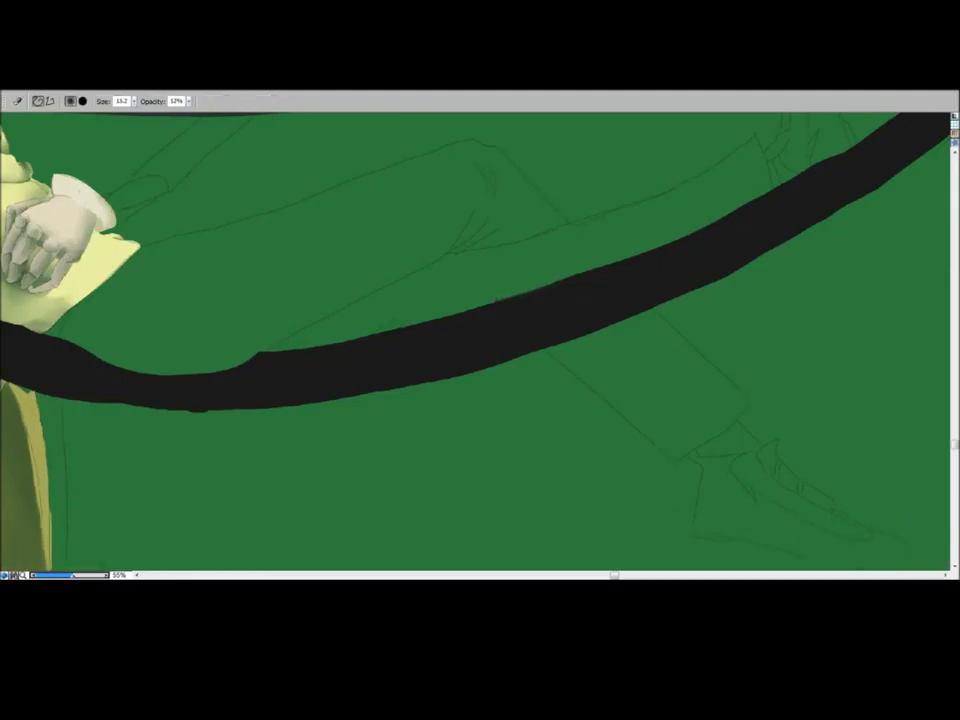
Step: Paint the reclining figure's knee and the underside of the thigh in flat khaki above the black cable, brush size 14.9
key("b")
key("]")
mouse_move(419, 271)
left_mouse_down()
mouse_move(479, 234)
mouse_move(481, 211)
left_mouse_up()
mouse_move(445, 258)
left_mouse_down()
mouse_move(495, 225)
mouse_move(430, 275)
left_mouse_up()
left_click_drag(430, 275, 258, 351)
left_click_drag(258, 351, 343, 337)
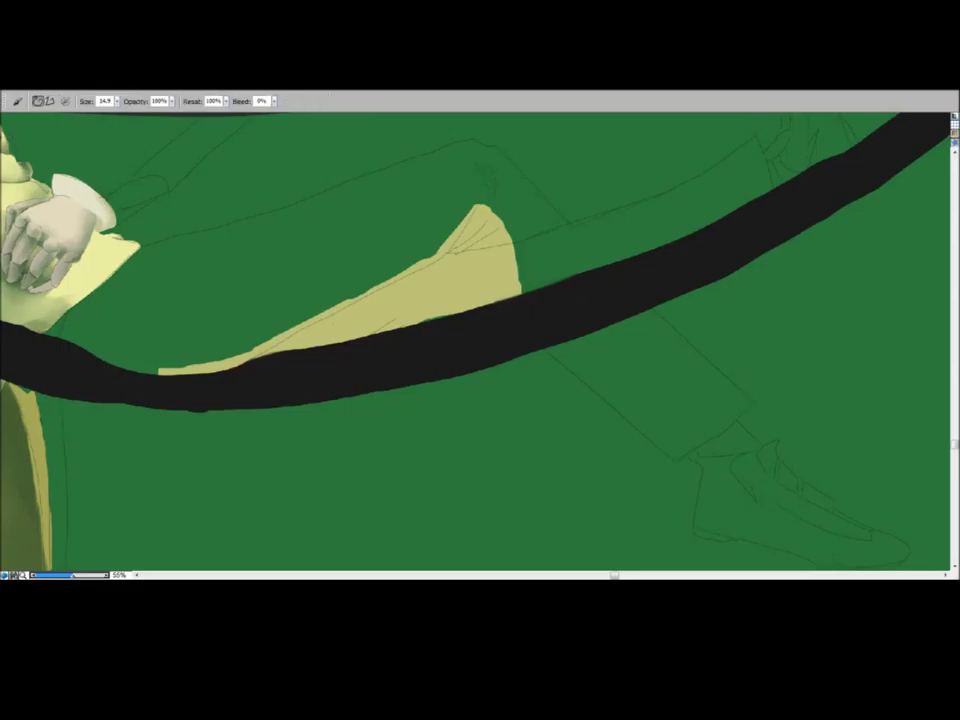
Step: Outline the middle of the thigh between knee and hip in khaki and fill the enclosed areas
mouse_move(468, 198)
left_mouse_down()
mouse_move(318, 231)
mouse_move(201, 326)
mouse_move(185, 362)
left_mouse_up()
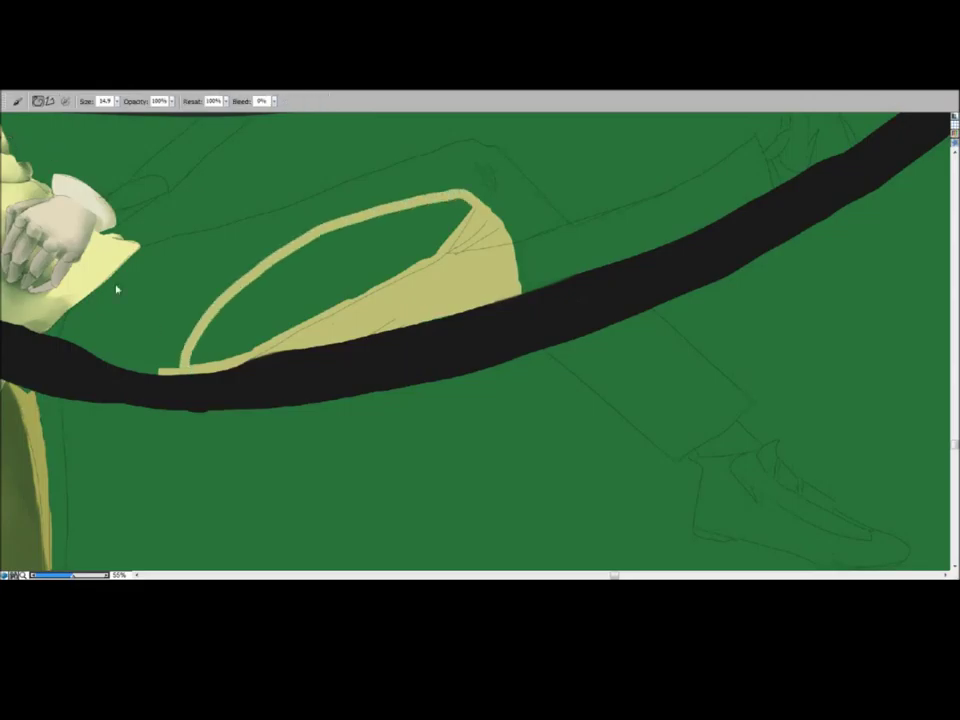
key("k")
left_click(320, 272)
key("b")
mouse_move(258, 267)
left_mouse_down()
mouse_move(168, 303)
mouse_move(163, 370)
left_mouse_up()
left_click_drag(306, 327, 414, 357)
key("k")
left_click(287, 352)
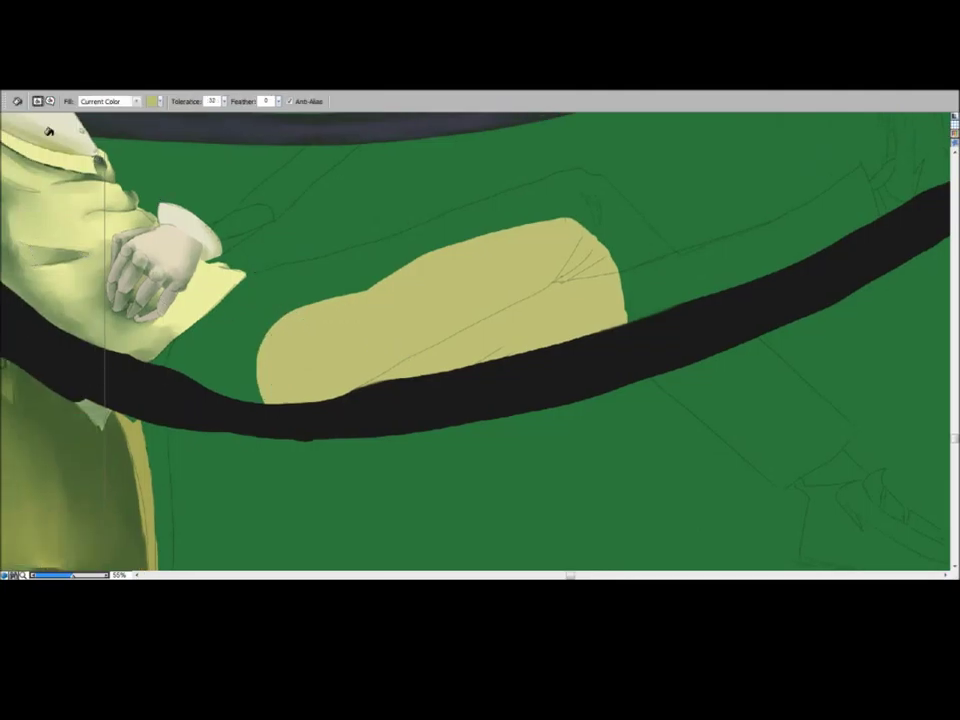
Step: Connect the khaki thigh to the jacket hem with outline strokes and fill the gap between them
key("b")
mouse_move(384, 283)
left_mouse_down()
mouse_move(219, 299)
mouse_move(213, 376)
mouse_move(262, 397)
mouse_move(344, 400)
left_mouse_up()
mouse_move(262, 376)
left_mouse_down()
mouse_move(304, 402)
mouse_move(366, 415)
left_mouse_up()
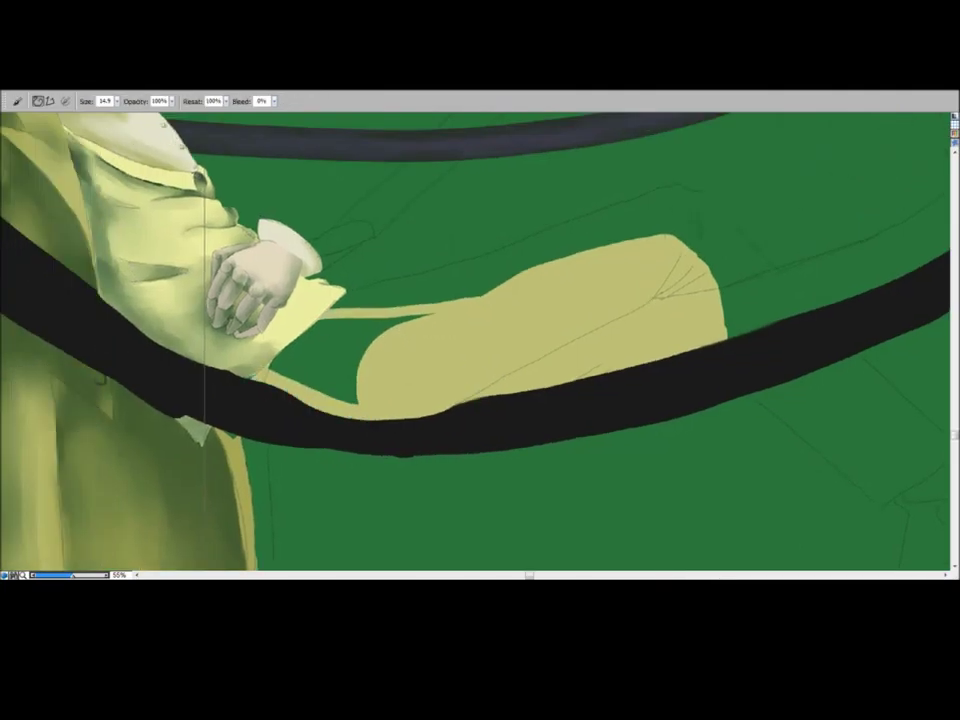
mouse_move(330, 308)
left_mouse_down()
mouse_move(484, 295)
mouse_move(450, 297)
mouse_move(515, 277)
left_mouse_up()
left_click_drag(400, 321, 381, 332)
left_click(29, 265)
left_click(315, 361)
Step: Extend the khaki thigh up to the sketched upper contour, then outline the knee and fill it
key("b")
left_click_drag(350, 285, 640, 232)
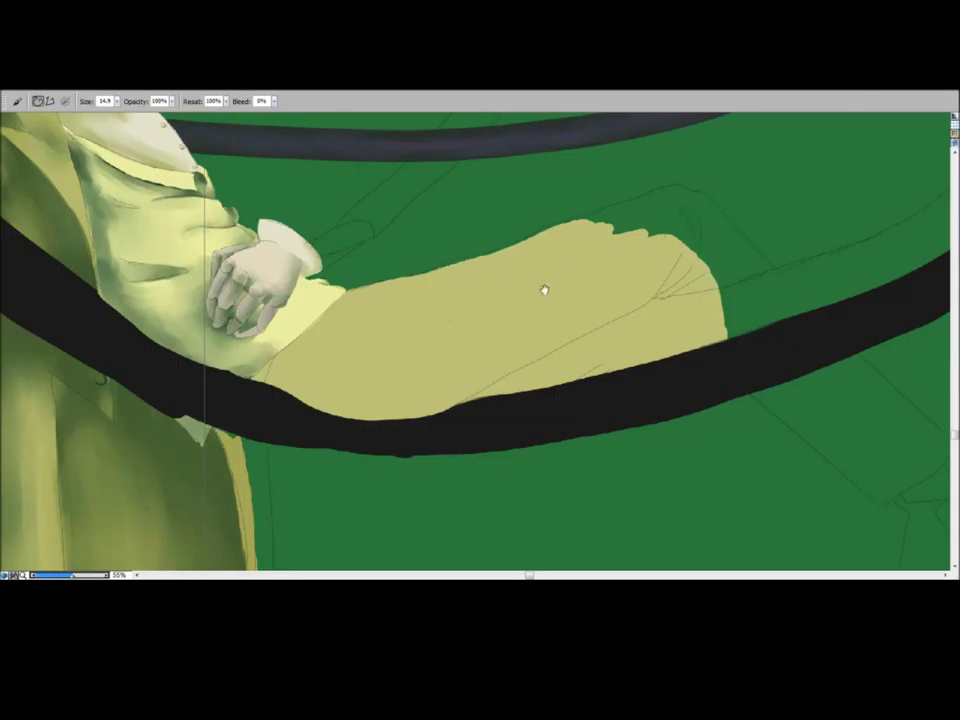
left_click_drag(707, 208, 516, 285)
mouse_move(425, 305)
left_mouse_down()
mouse_move(482, 267)
mouse_move(561, 340)
mouse_move(540, 404)
left_mouse_up()
key("k")
left_click(511, 318)
key("b")
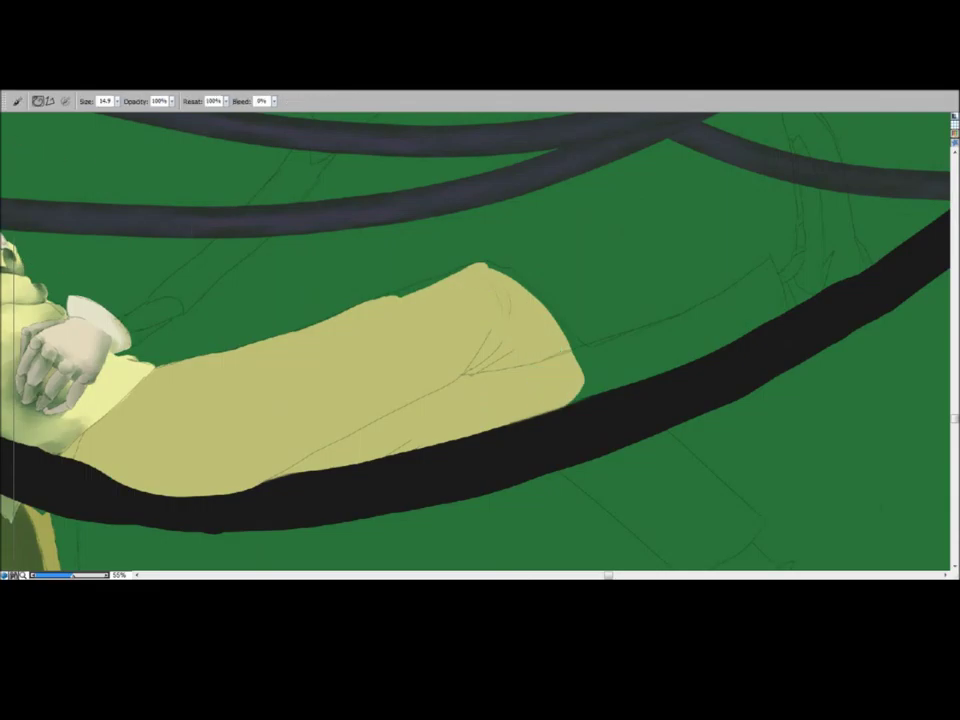
Step: Refine the knee contour to match the sketch with brush size 8.5, trimming its edge with a hard eraser at size 2.4
scroll(733, 220, "up", 2)
scroll(733, 220, "up", 2)
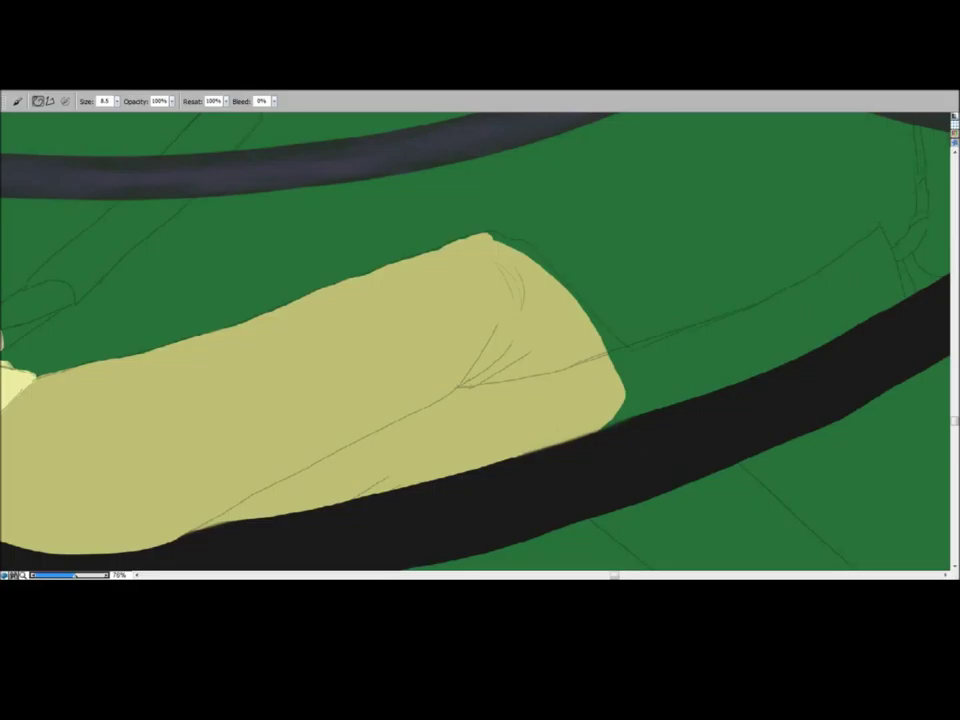
mouse_move(590, 318)
left_mouse_down()
mouse_move(622, 354)
mouse_move(570, 291)
mouse_move(592, 315)
mouse_move(586, 304)
mouse_move(499, 239)
left_mouse_up()
left_click(40, 372)
key("ctrl+z")
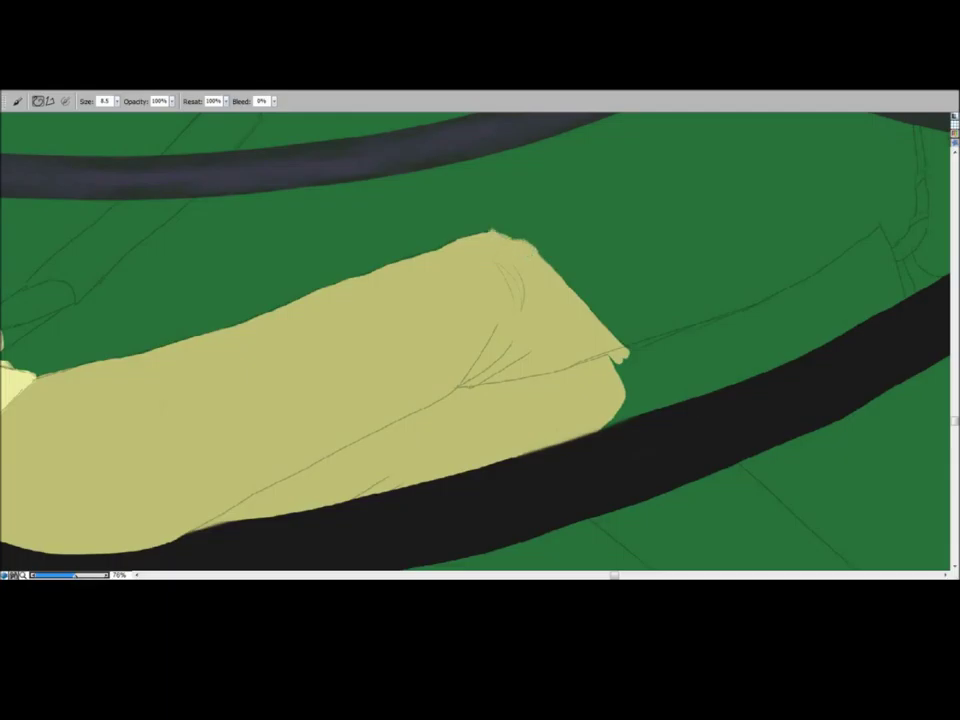
left_click(19, 243)
left_click(82, 102)
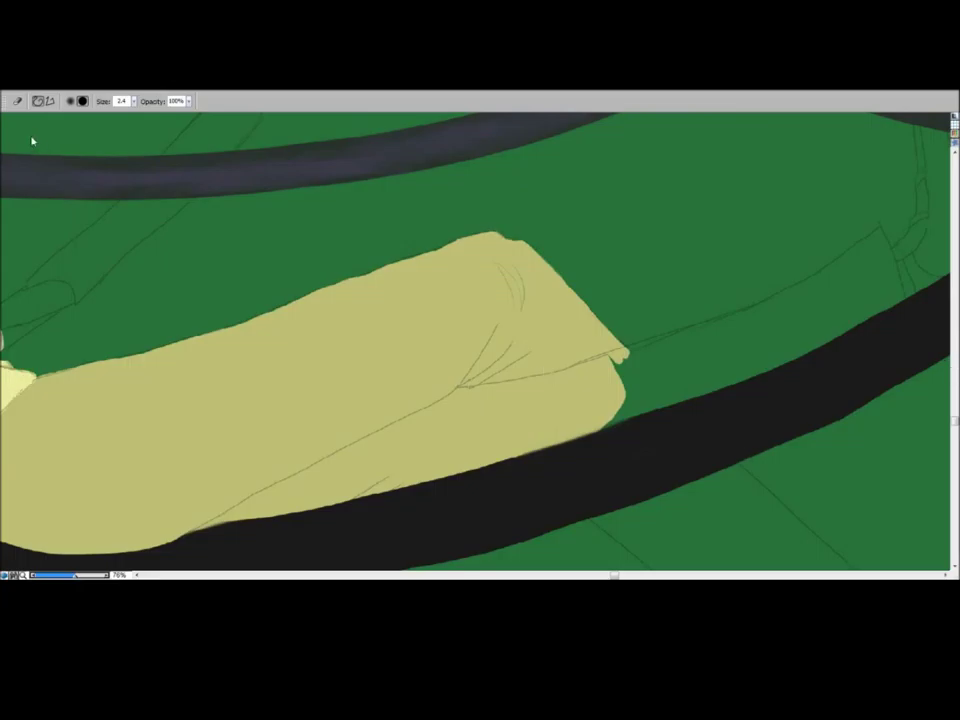
Step: Paint the lower edge of the raised shin along the black cable and erase the rough edge below the knee
key("b")
left_click_drag(750, 306, 506, 285)
mouse_move(658, 279)
left_mouse_down()
mouse_move(463, 369)
mouse_move(370, 402)
left_mouse_up()
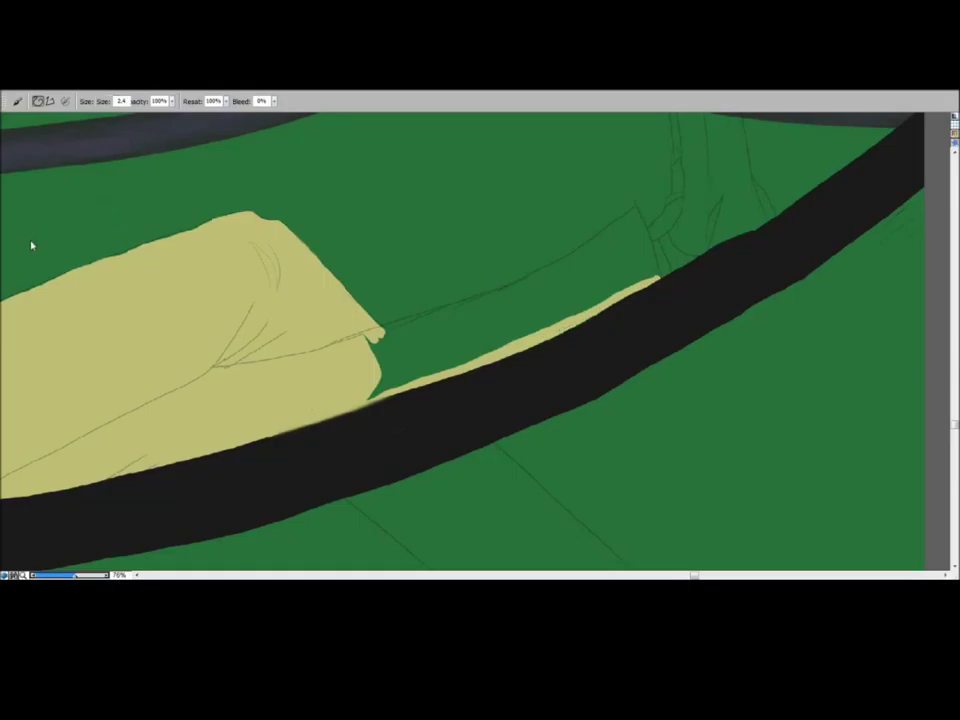
key("n")
left_click_drag(388, 399, 286, 434)
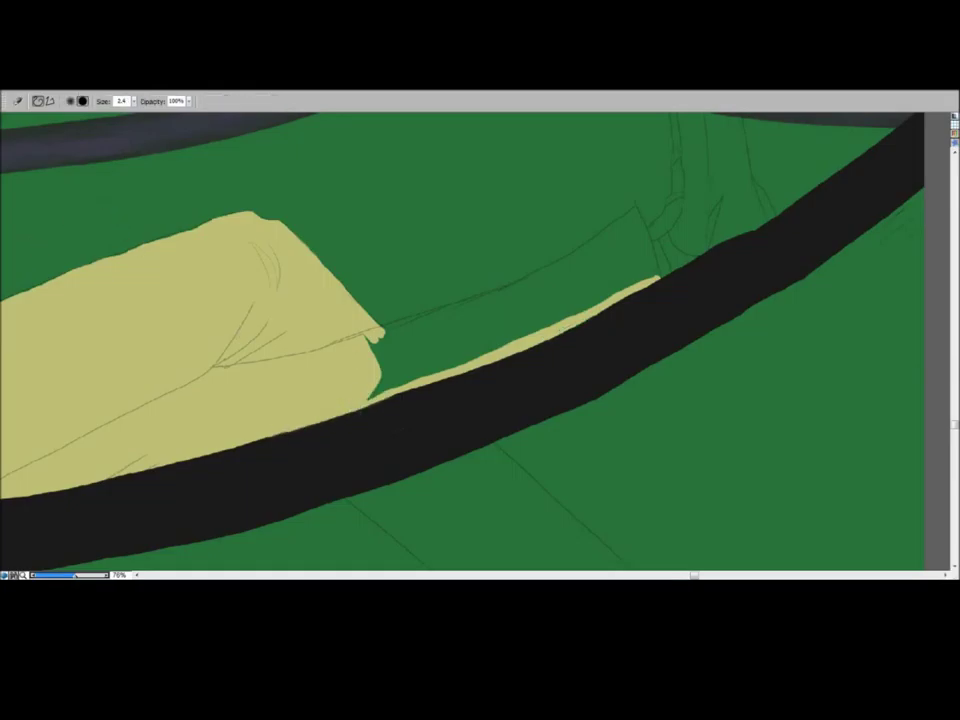
Step: Outline the raised shin's upper edge and rounded end in khaki and fill the enclosed area
key("b")
left_click_drag(575, 260, 380, 330)
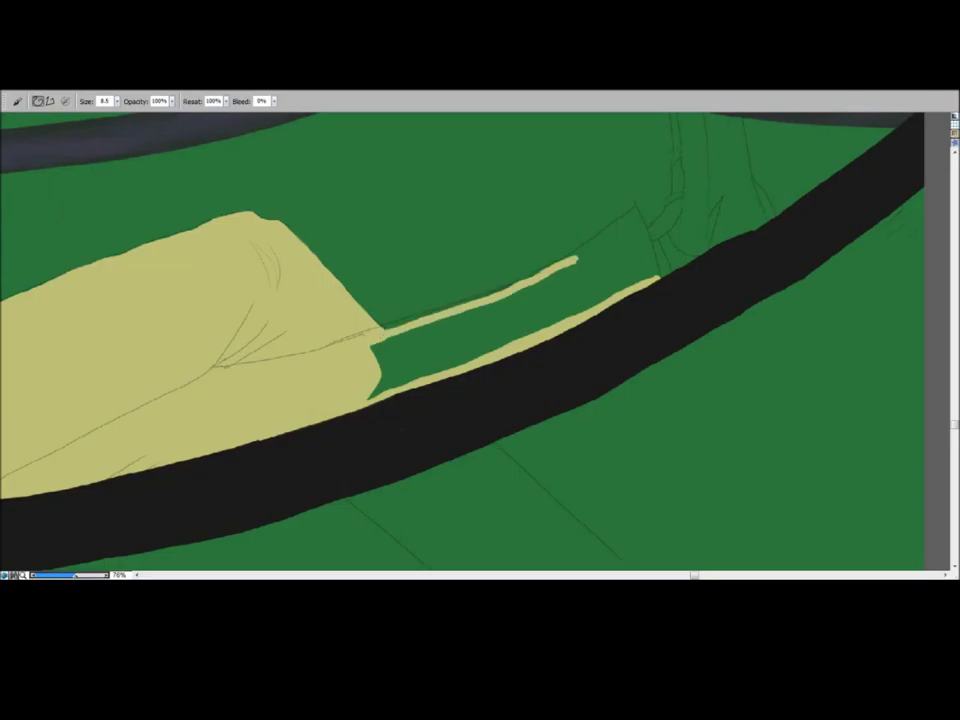
mouse_move(575, 259)
left_mouse_down()
mouse_move(609, 248)
mouse_move(652, 277)
left_mouse_up()
key("k")
left_click(440, 345)
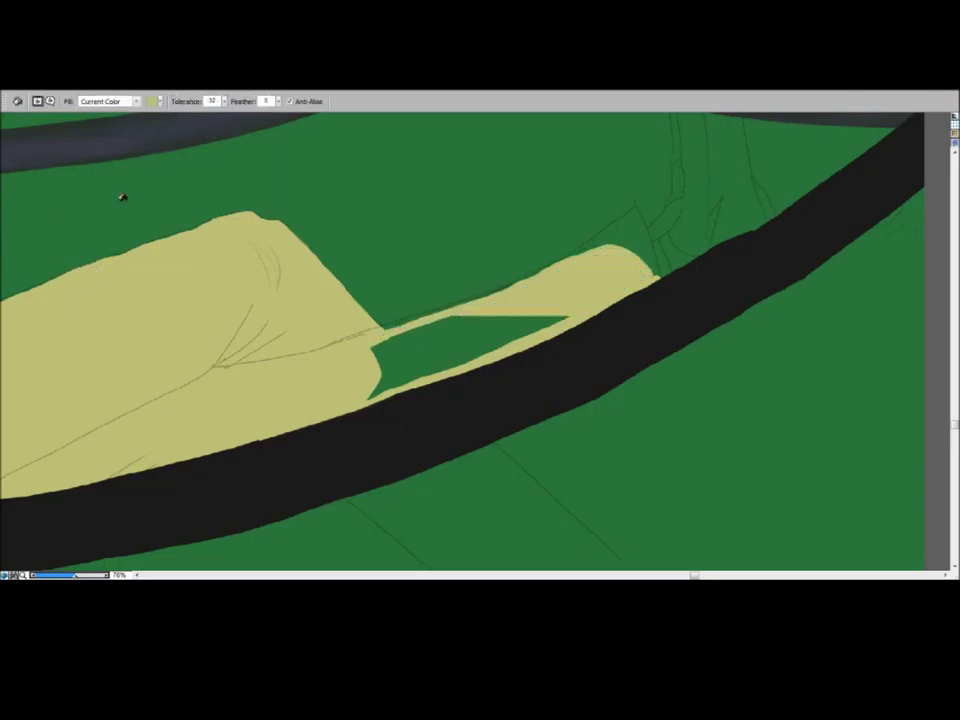
Step: Extend the raised shin to the sketched contour and trouser hem corner, fill the gap and clean the hem edge
key("b")
mouse_move(576, 259)
left_mouse_down()
mouse_move(619, 228)
mouse_move(492, 292)
mouse_move(386, 328)
left_mouse_up()
mouse_move(644, 227)
left_mouse_down()
mouse_move(658, 272)
mouse_move(647, 232)
left_mouse_up()
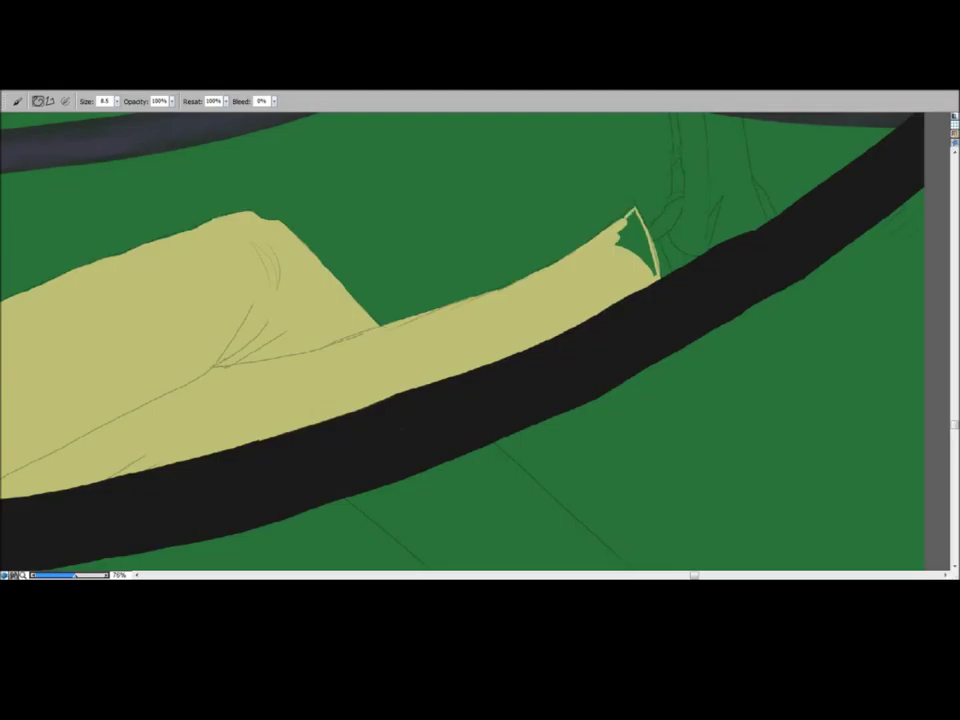
left_click(28, 261)
left_click(634, 234)
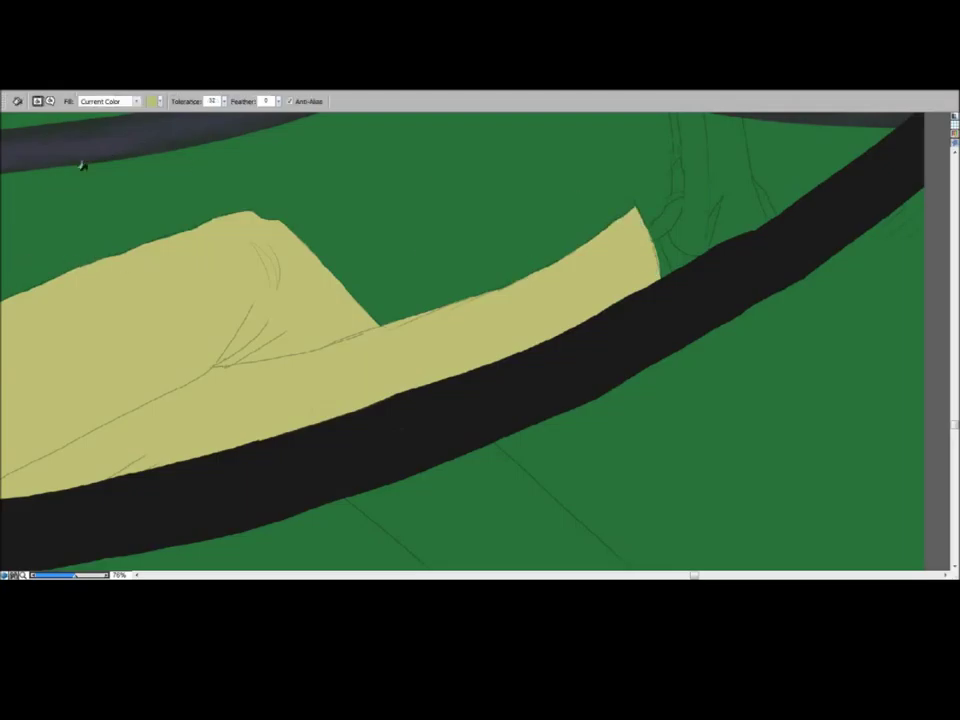
left_click(28, 242)
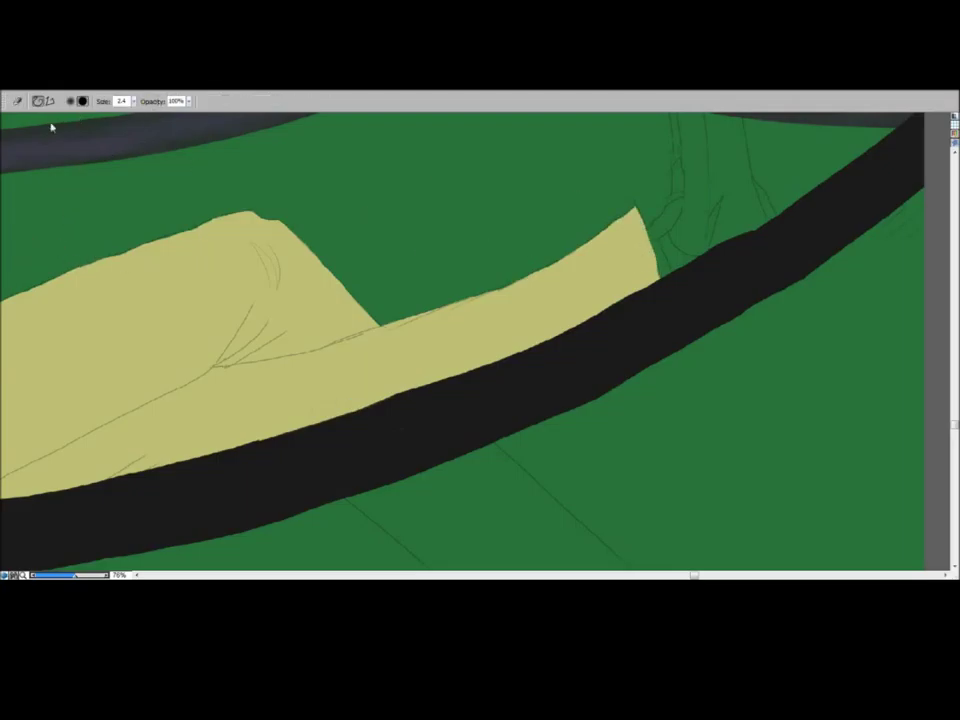
key("b")
left_click_drag(660, 276, 649, 234)
Step: Paint the hanging lower leg in flat khaki from beneath the black cable down to the trouser hem
scroll(140, 215, "down", 5)
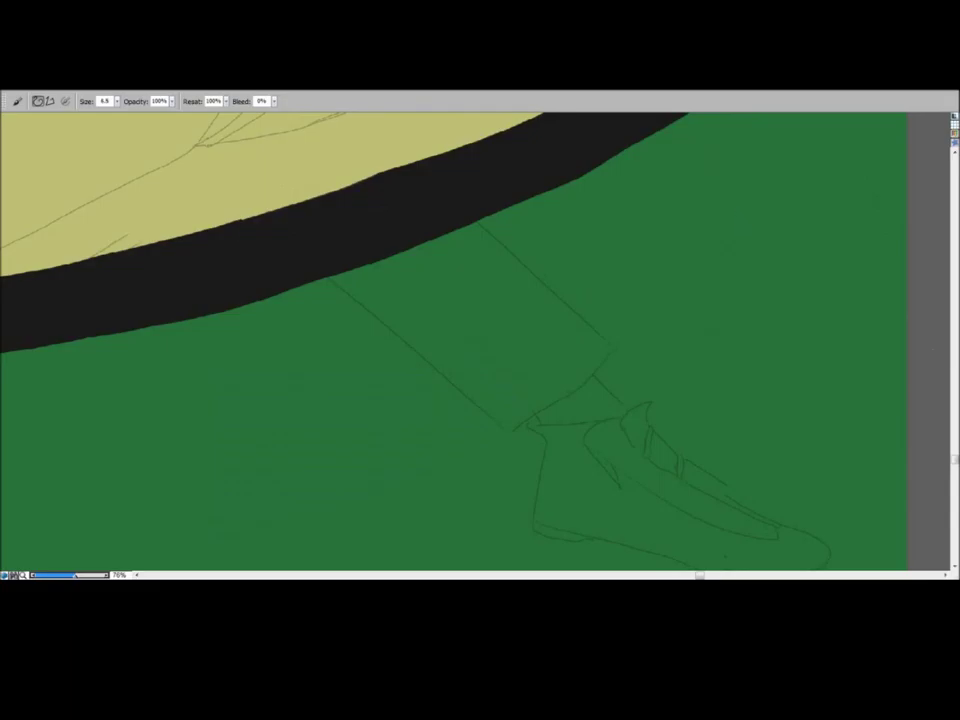
scroll(489, 236, "down", 6)
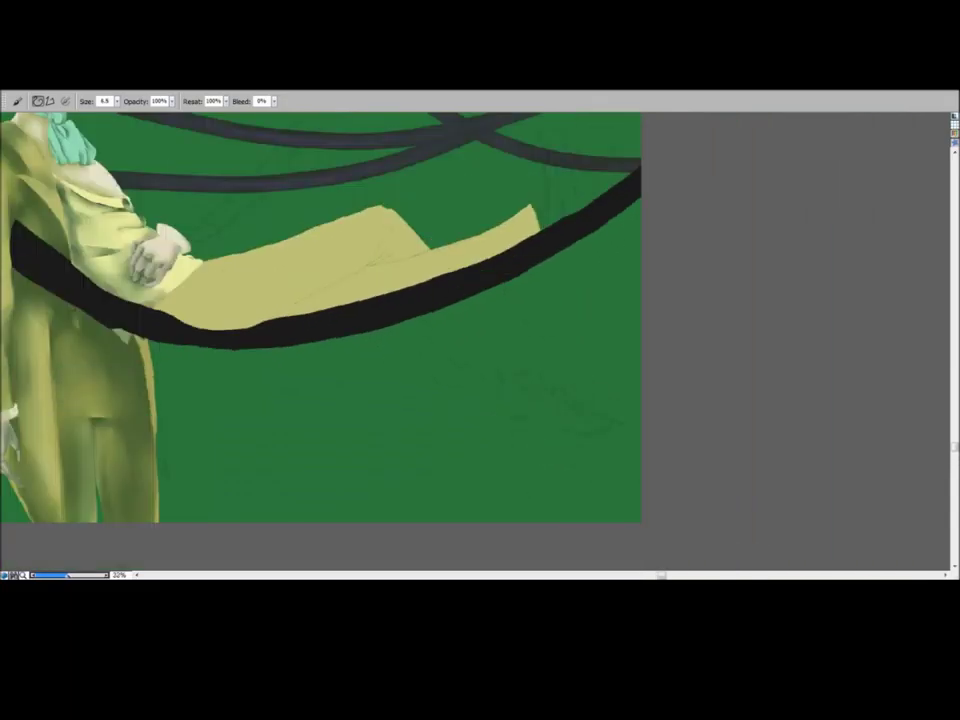
scroll(504, 358, "up", 4)
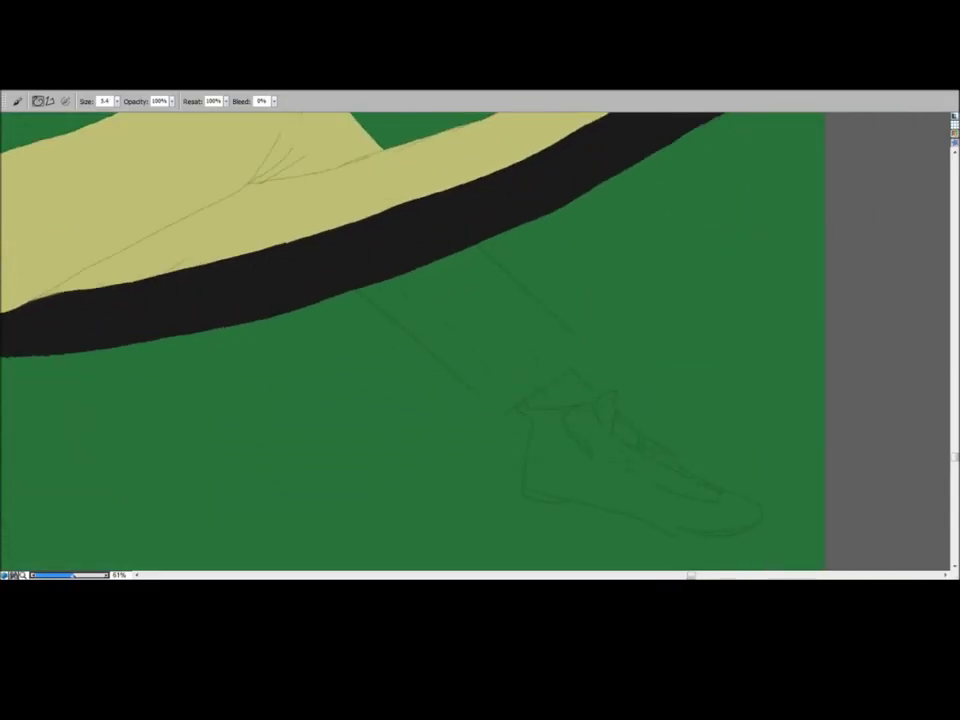
mouse_move(478, 250)
left_mouse_down()
mouse_move(534, 328)
mouse_move(501, 349)
mouse_move(452, 346)
mouse_move(364, 293)
mouse_move(476, 380)
mouse_move(466, 379)
mouse_move(528, 380)
mouse_move(557, 360)
mouse_move(515, 388)
mouse_move(550, 355)
mouse_move(510, 366)
mouse_move(540, 340)
left_mouse_up()
scroll(737, 212, "up", 2)
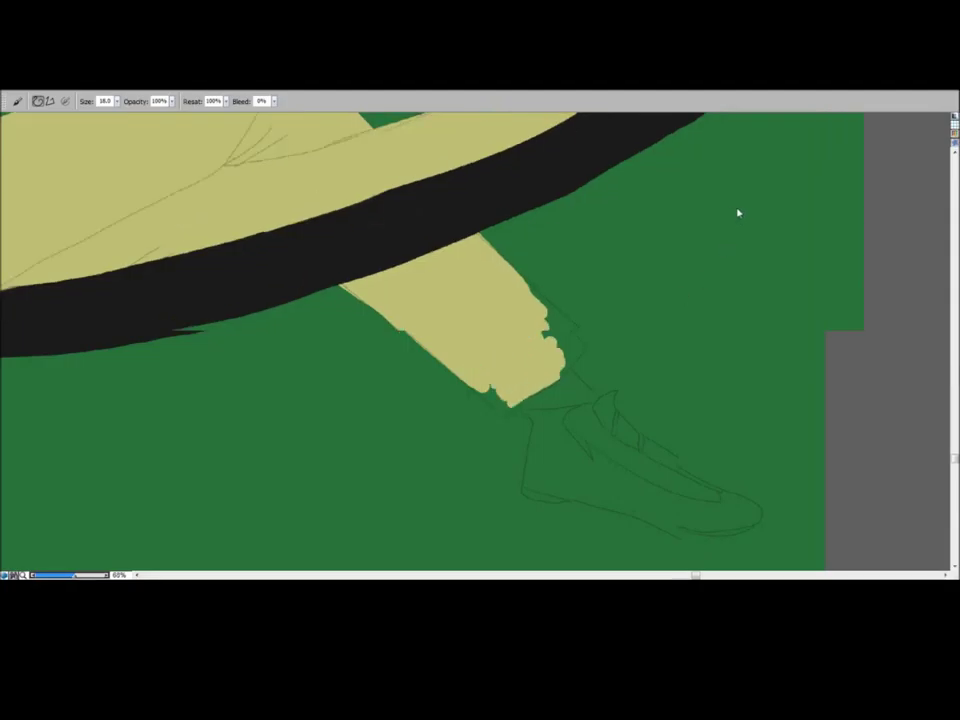
scroll(567, 298, "up", 1)
mouse_move(486, 418)
left_mouse_down()
mouse_move(520, 440)
mouse_move(498, 410)
mouse_move(520, 440)
left_mouse_up()
Step: Trim the hanging leg's hem, then outline and fill its remaining area out to the sketched corner
left_click(65, 251)
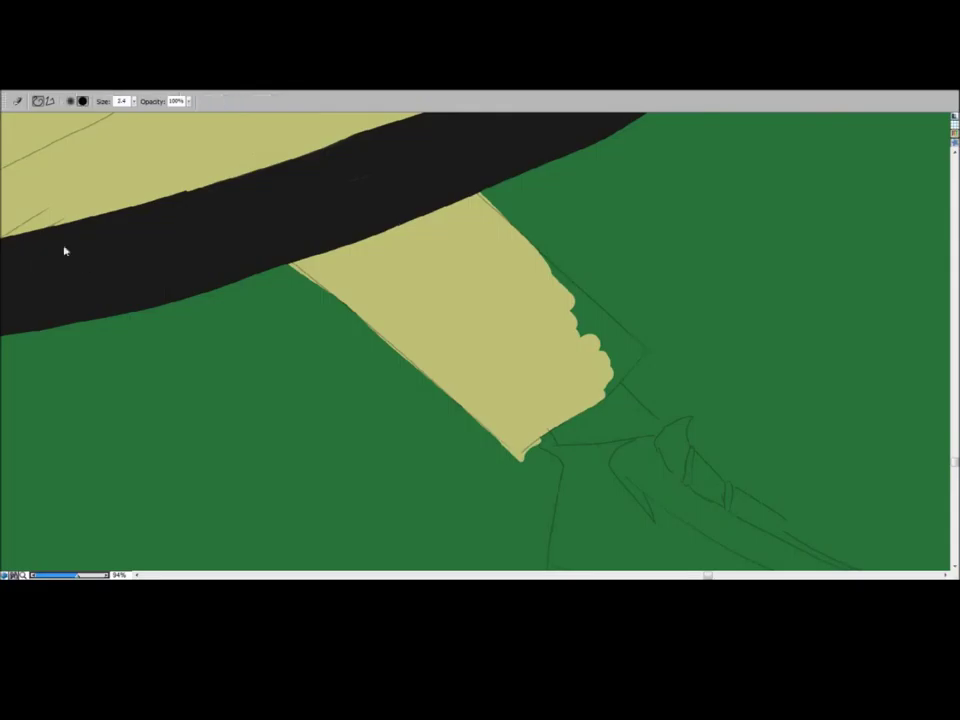
mouse_move(539, 444)
left_mouse_down()
mouse_move(521, 445)
mouse_move(522, 460)
left_mouse_up()
key("b")
mouse_move(578, 298)
left_mouse_down()
mouse_move(645, 356)
mouse_move(608, 391)
left_mouse_up()
key("k")
left_click(606, 346)
key("n")
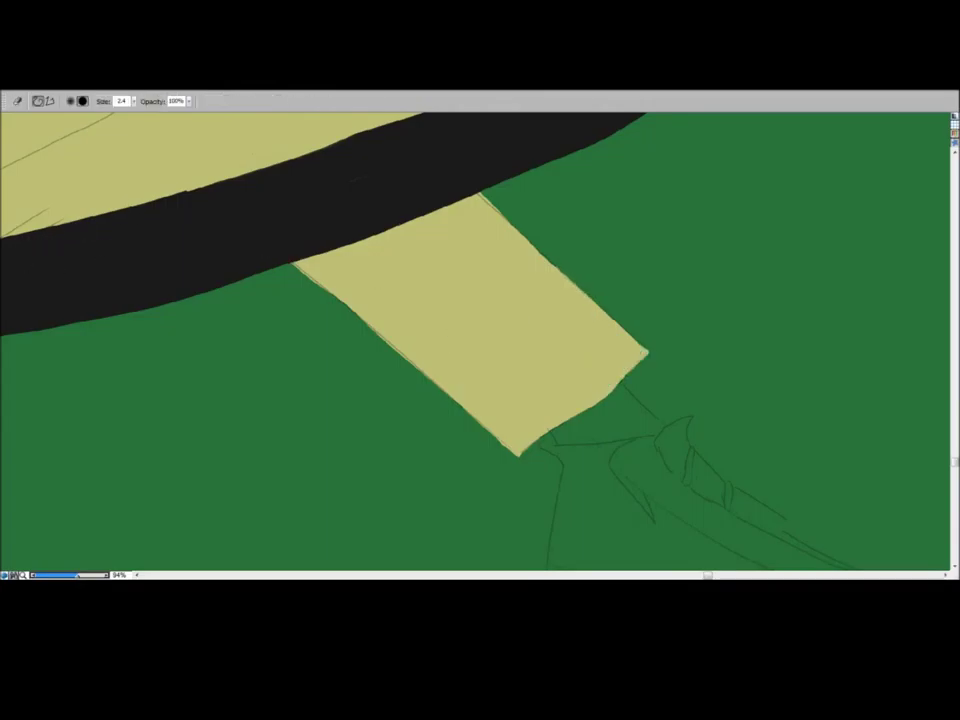
Step: Sample a dark olive shade and paint the fold lines behind the bent knee with brush size 10.3
left_click(13, 136)
scroll(500, 350, "down", 4)
left_click_drag(551, 364, 702, 423)
scroll(81, 163, "down", 2)
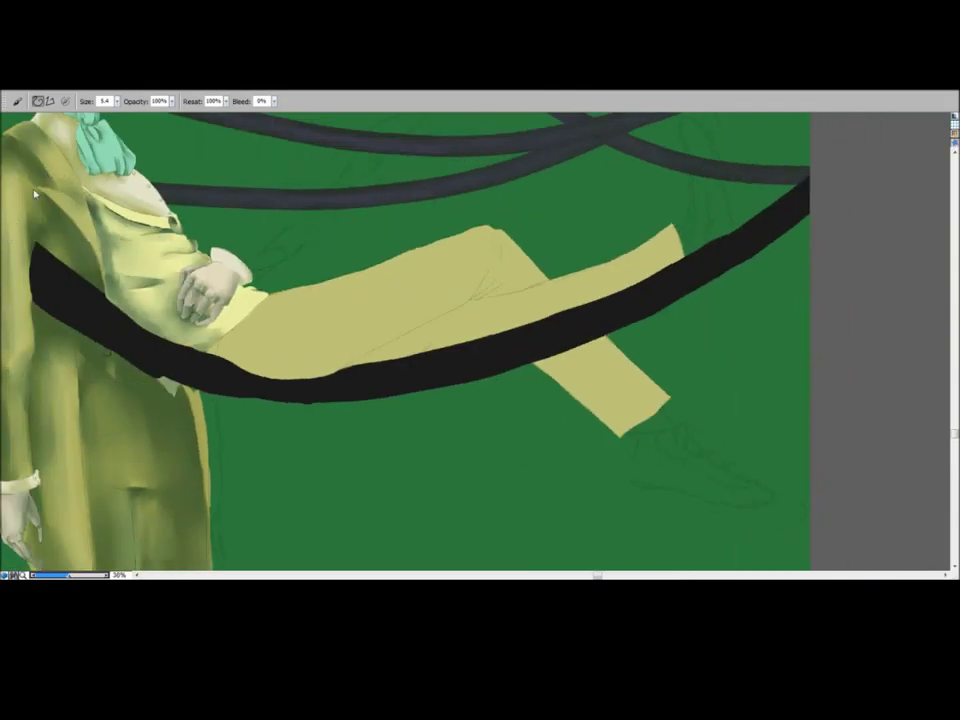
key("d")
left_click(20, 137)
key("bracketright")
left_click_drag(480, 292, 499, 268)
left_click_drag(486, 294, 506, 280)
Step: Shade the crease under the thigh and the underside of the raised shin along the cable in dark olive
left_click_drag(490, 290, 348, 367)
left_click_drag(451, 336, 374, 361)
left_click_drag(432, 330, 372, 360)
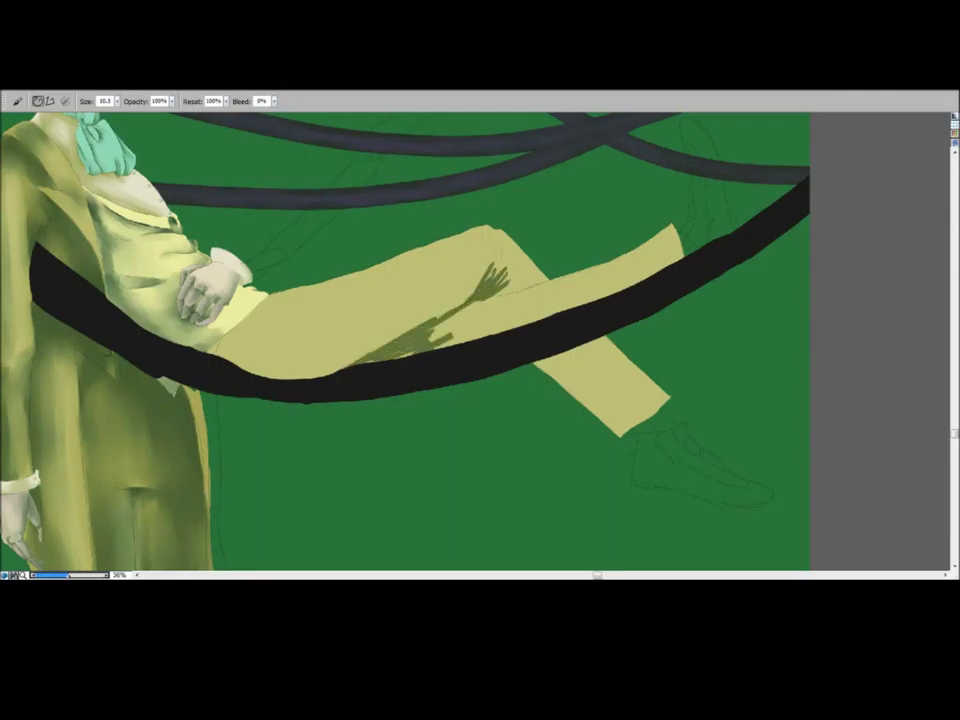
left_click_drag(663, 268, 436, 348)
left_click_drag(498, 330, 437, 346)
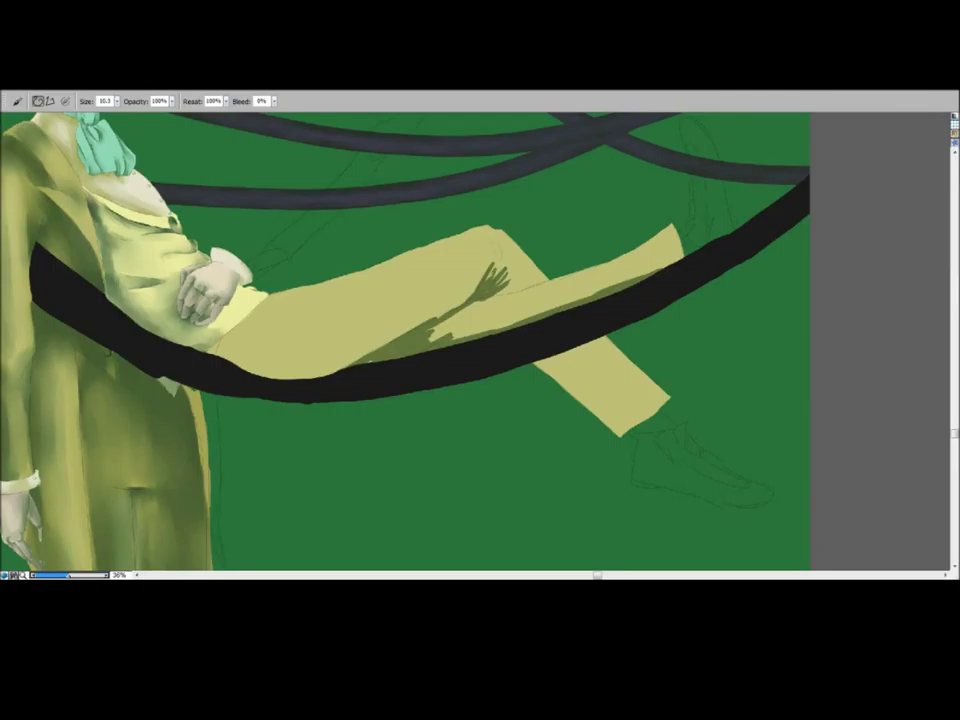
Step: Add dark olive wrinkles at the shin's fold and curved crease lines on top of the knee
left_click_drag(492, 288, 511, 293)
left_click_drag(494, 294, 523, 289)
left_click_drag(488, 240, 506, 265)
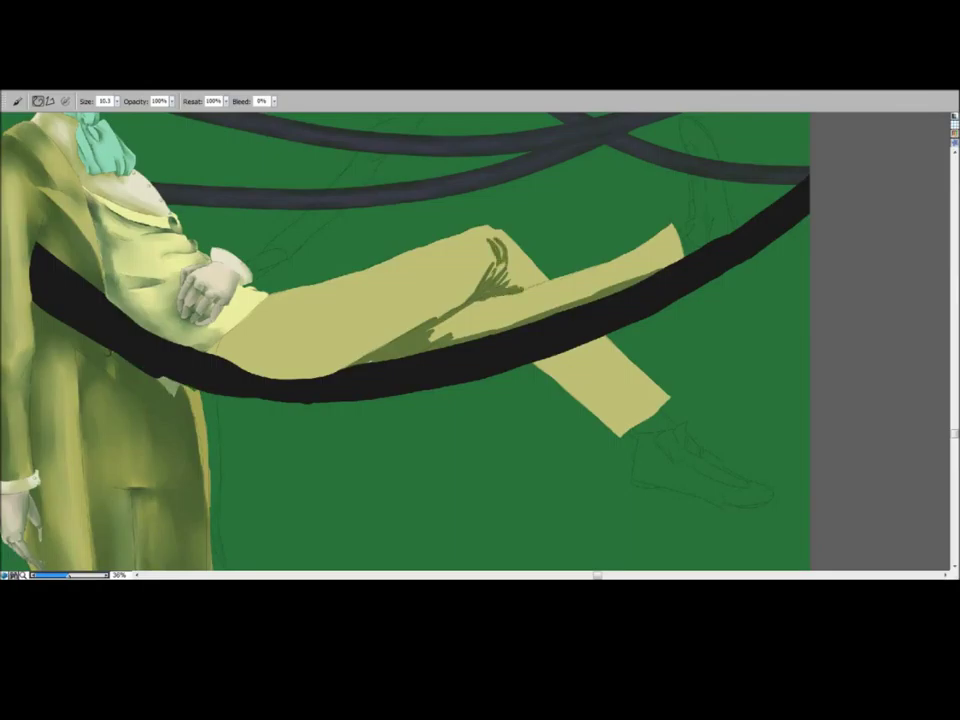
Step: Paint dark olive shading along the underside of the thigh and seat beside the cable, and down the middle of the hanging leg
mouse_move(210, 346)
left_mouse_down()
mouse_move(272, 371)
mouse_move(399, 331)
left_mouse_up()
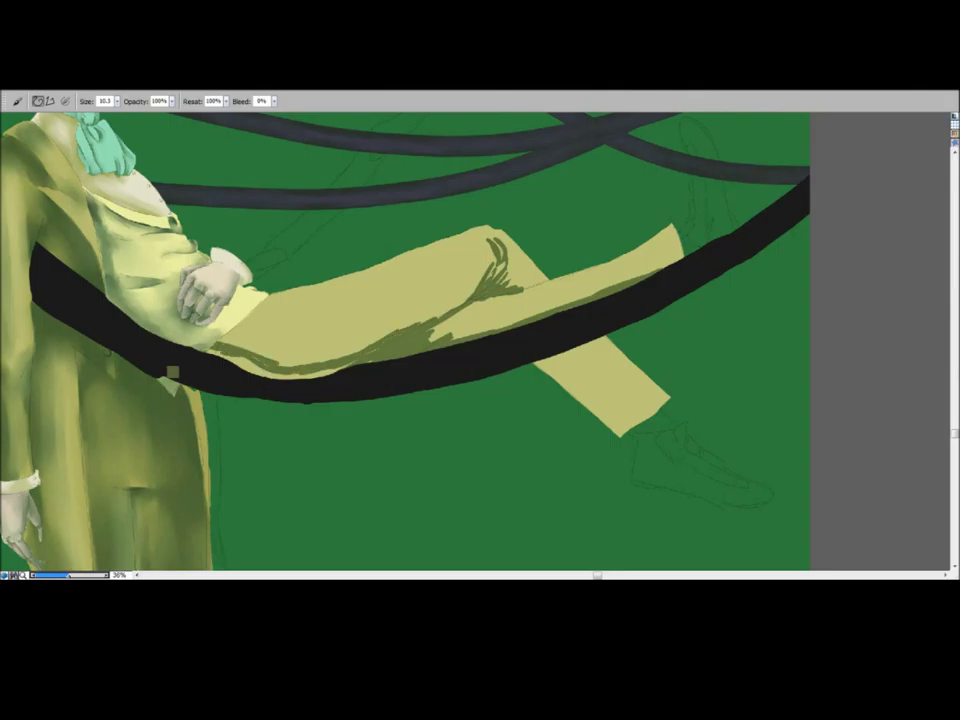
left_click_drag(448, 339, 378, 315)
key("[")
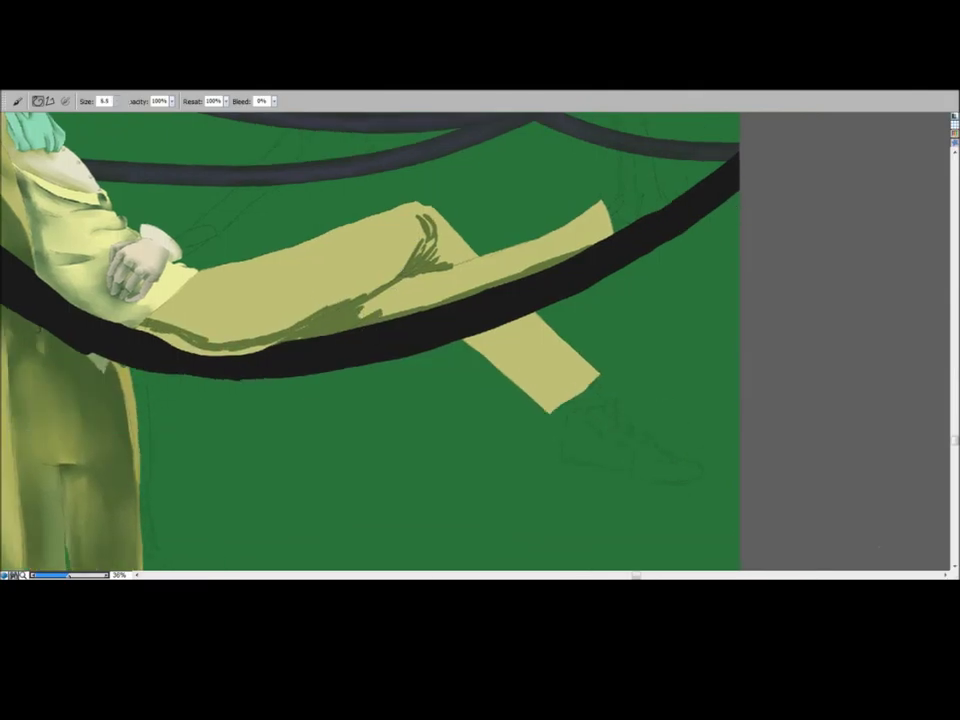
mouse_move(487, 332)
left_mouse_down()
mouse_move(555, 394)
mouse_move(573, 391)
left_mouse_up()
mouse_move(517, 342)
left_mouse_down()
mouse_move(556, 382)
mouse_move(522, 346)
left_mouse_up()
Step: Blend the knee folds and shin shading with brush size 13.6 at 50% opacity, and darken the trousers beside the waistcoat hem
left_click(879, 547)
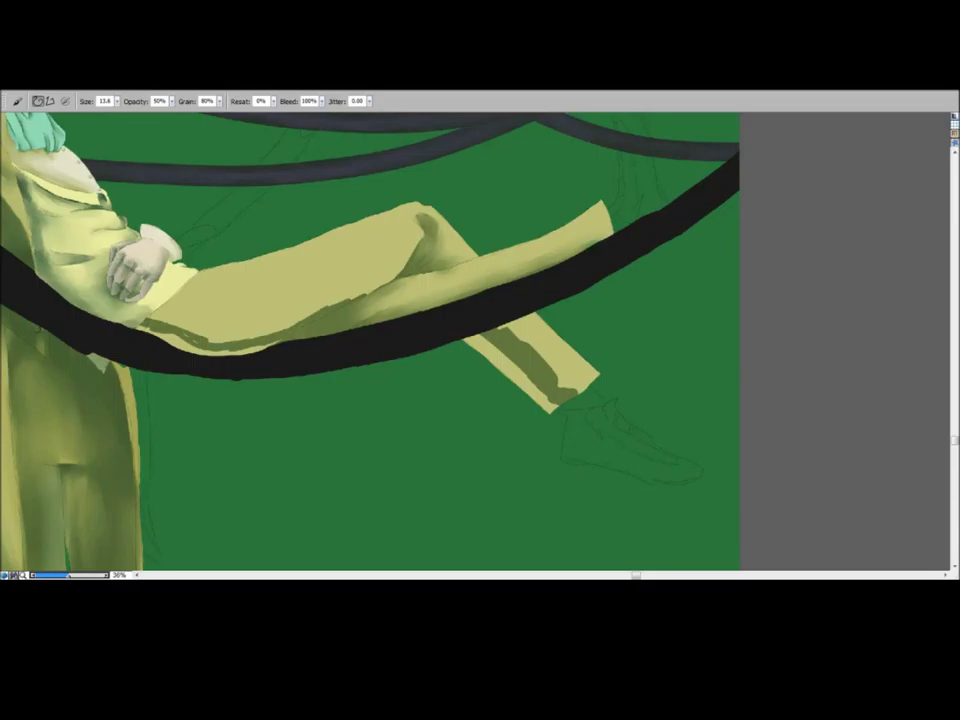
left_click_drag(367, 257, 389, 185)
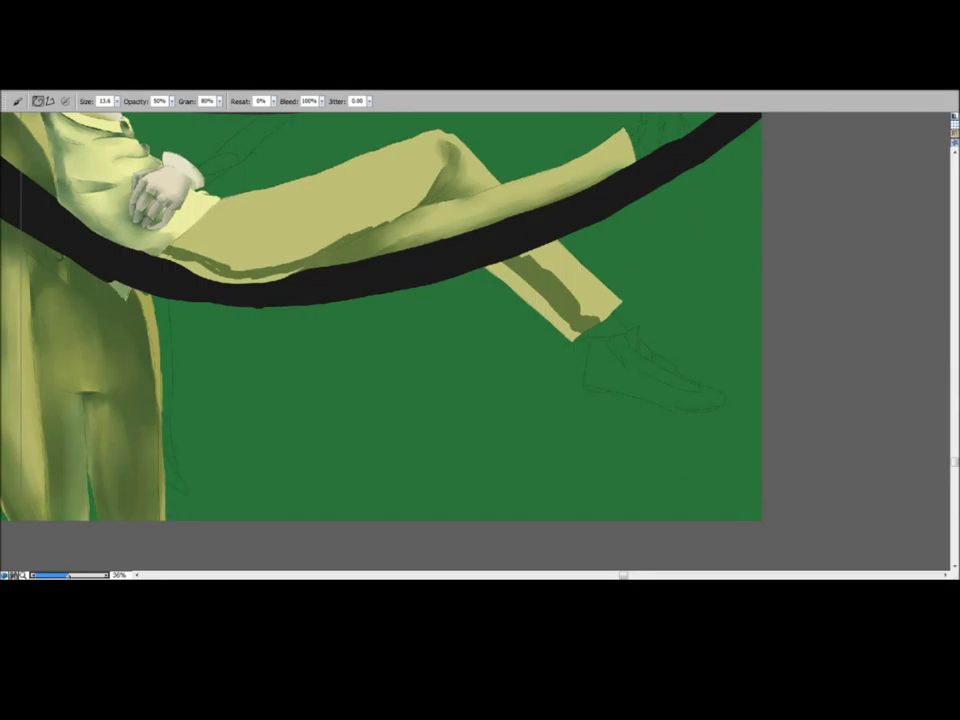
left_click_drag(435, 182, 573, 322)
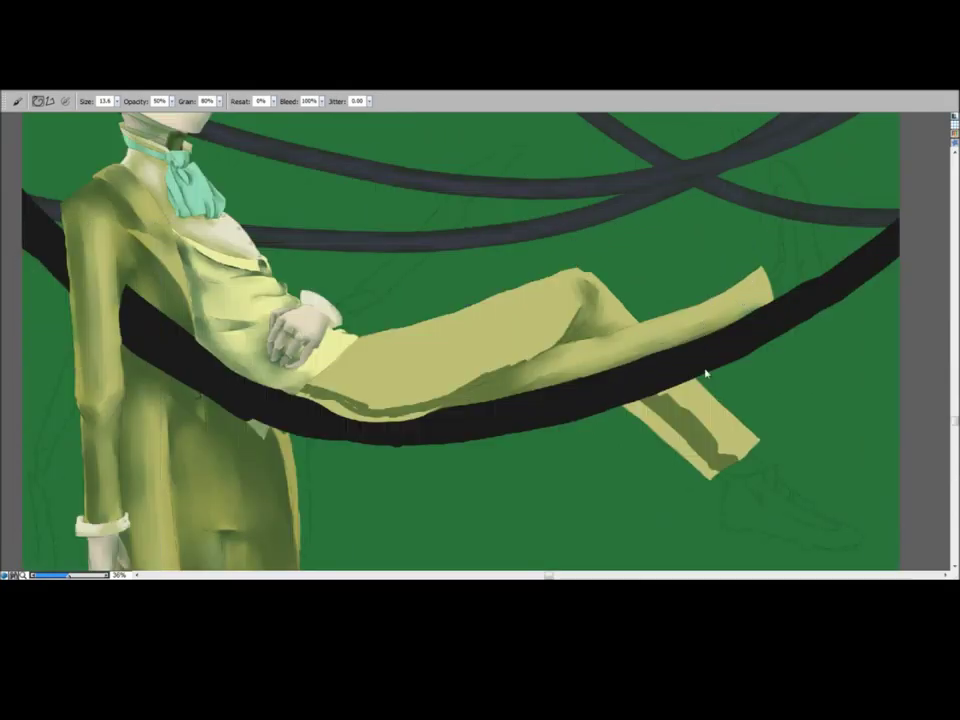
left_click_drag(310, 384, 352, 345)
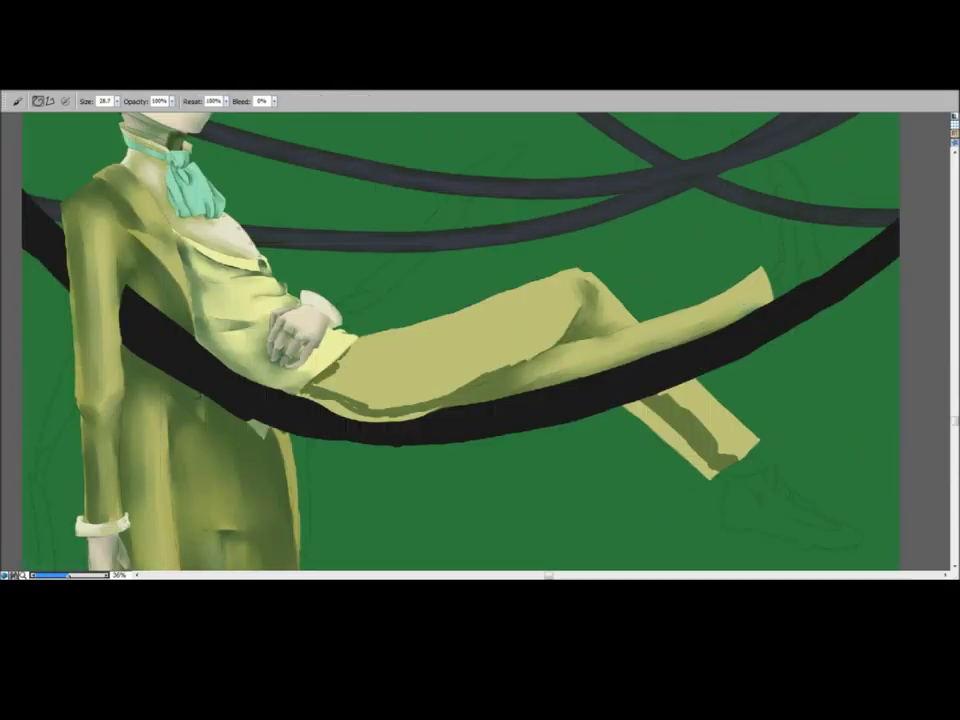
left_click_drag(585, 273, 592, 302)
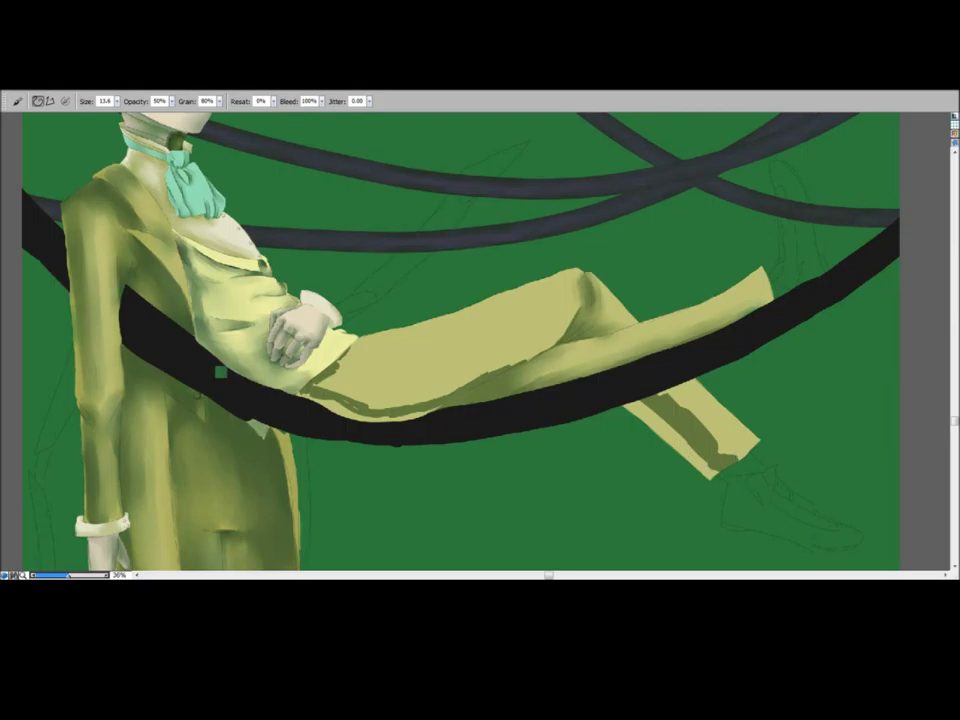
Step: Extend the dark olive shadow on the hanging leg to cover its whole lower side
key("k")
left_click(712, 412)
left_click_drag(410, 357, 214, 307)
left_click(457, 364)
key("b")
key("alt")
left_click_drag(544, 381, 553, 385)
mouse_move(512, 344)
left_mouse_down()
mouse_move(552, 390)
mouse_move(536, 408)
left_mouse_up()
Step: Blend the hanging leg's shadow and the shading under the thigh and seat with brush size 26.1 at 50% opacity
left_click(727, 266)
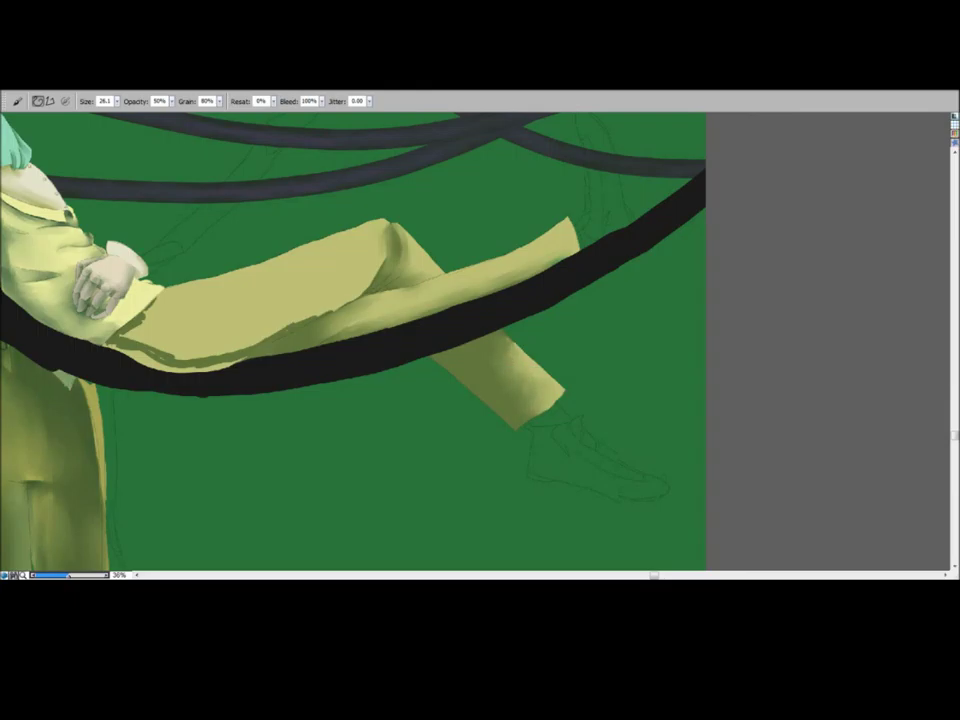
left_click_drag(479, 331, 485, 335)
left_click_drag(148, 372, 353, 434)
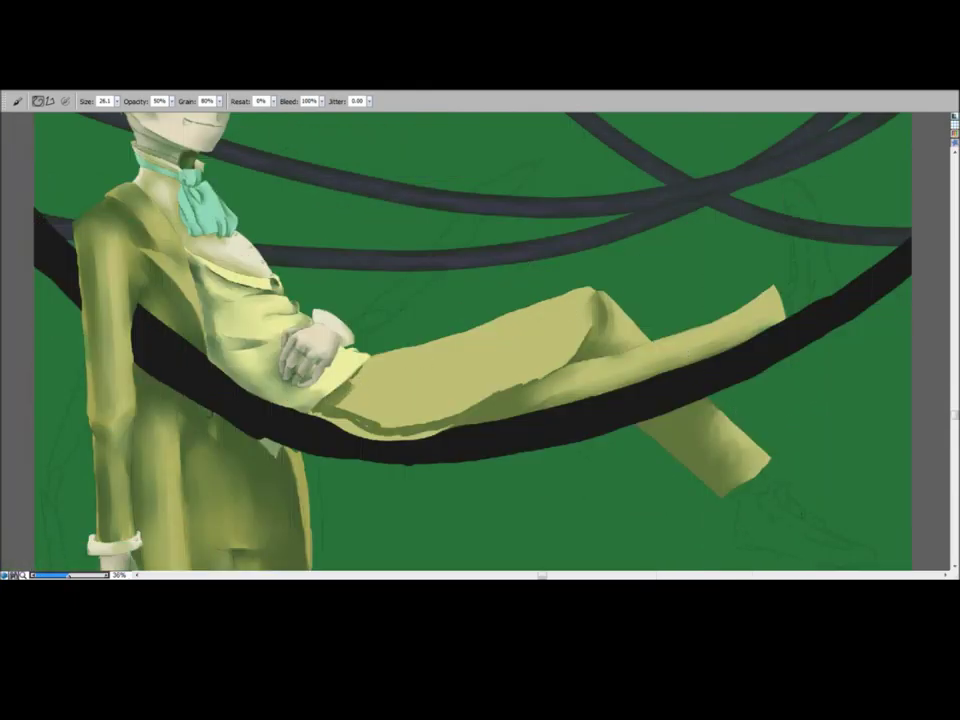
mouse_move(268, 295)
left_mouse_down()
mouse_move(246, 310)
mouse_move(331, 313)
left_mouse_up()
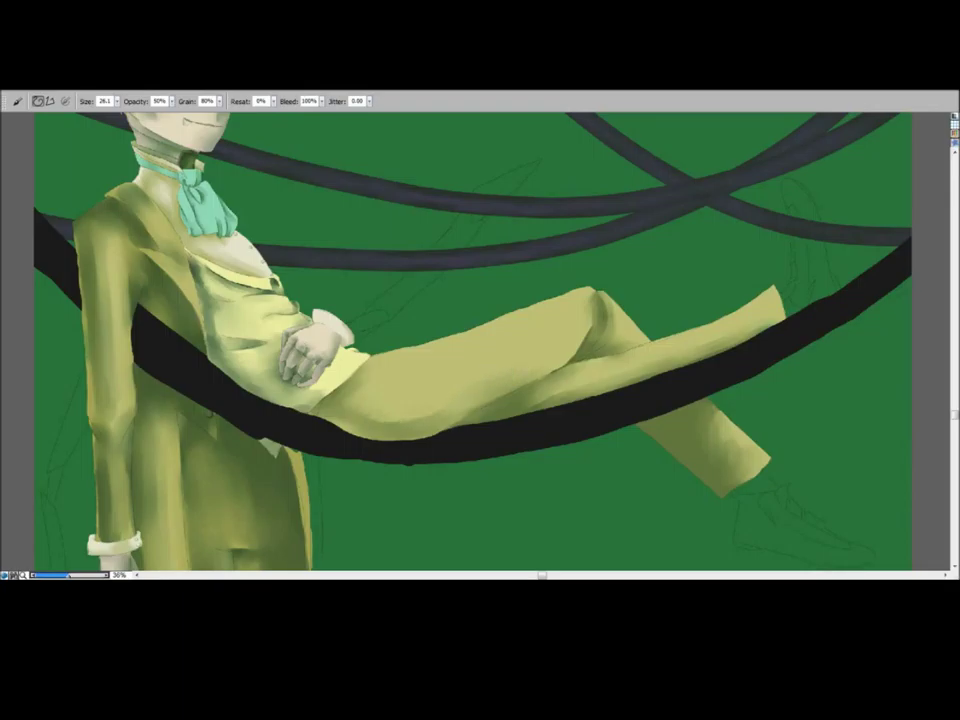
Step: Sample a dark olive tone and paint fine crease lines fanning out behind the bent knee
key("b")
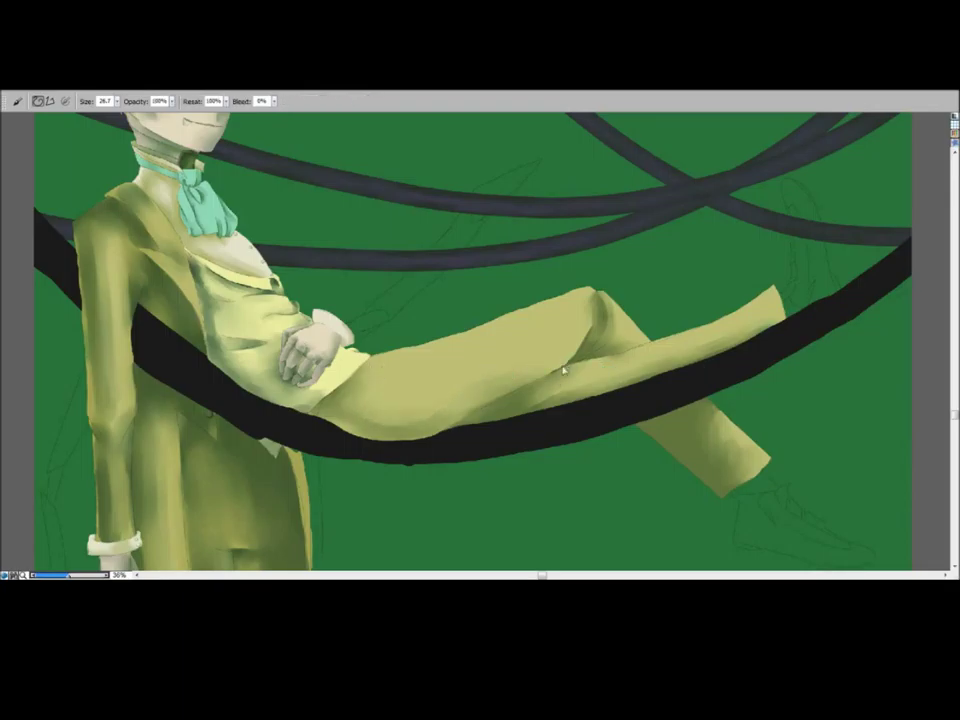
key("alt")
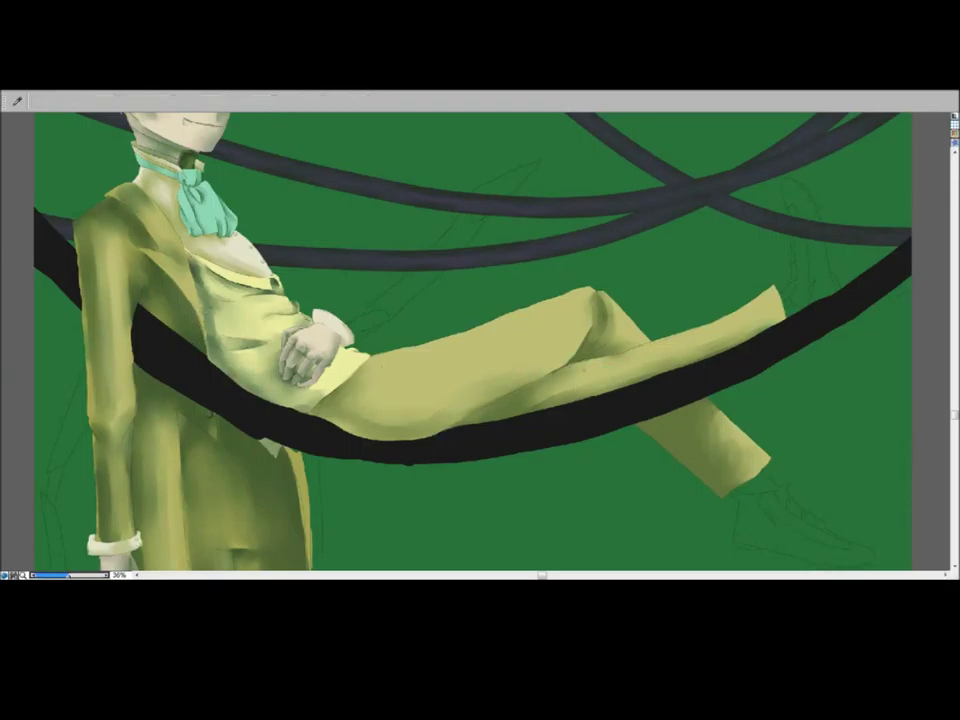
scroll(743, 210, "up", 8)
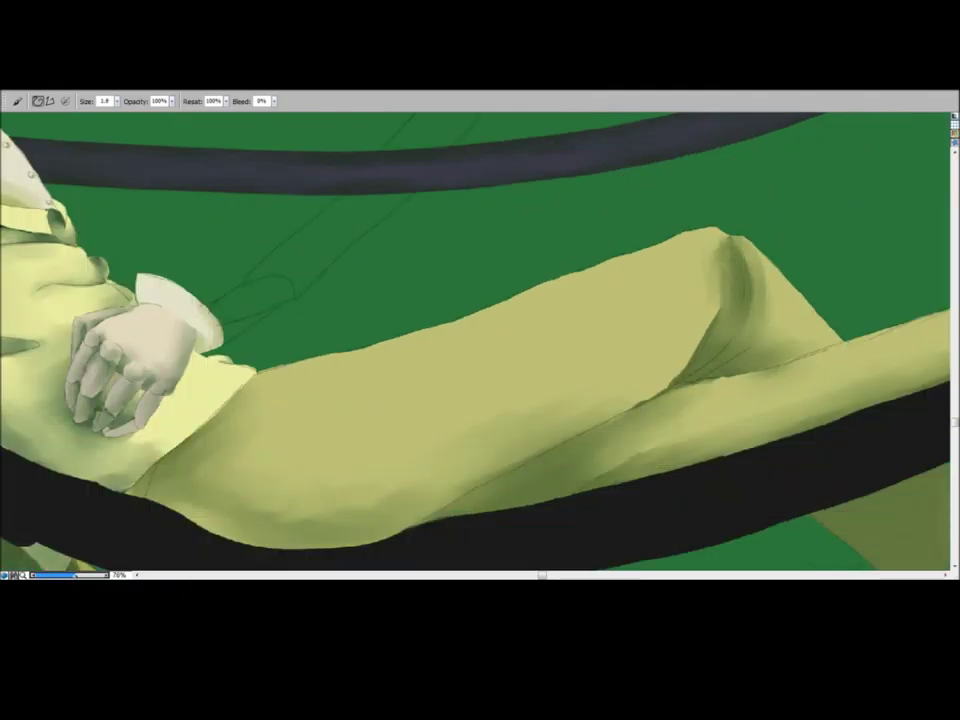
left_click_drag(743, 210, 420, 183)
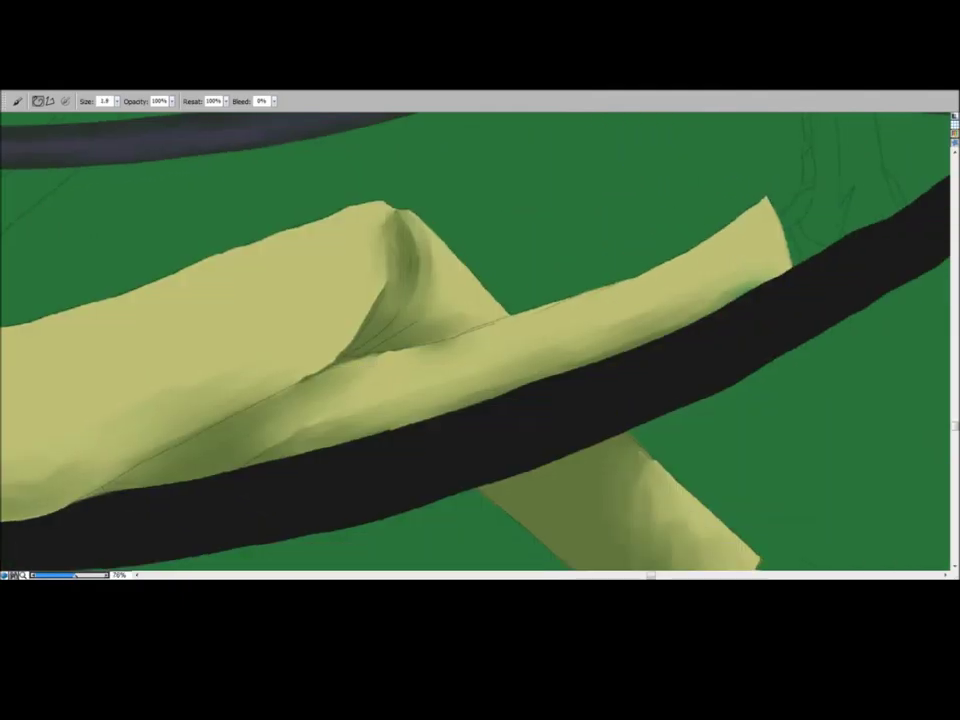
key("bracketright")
key("bracketright")
key("bracketright")
left_click_drag(421, 318, 394, 346)
left_click_drag(426, 341, 396, 349)
left_click_drag(384, 303, 365, 332)
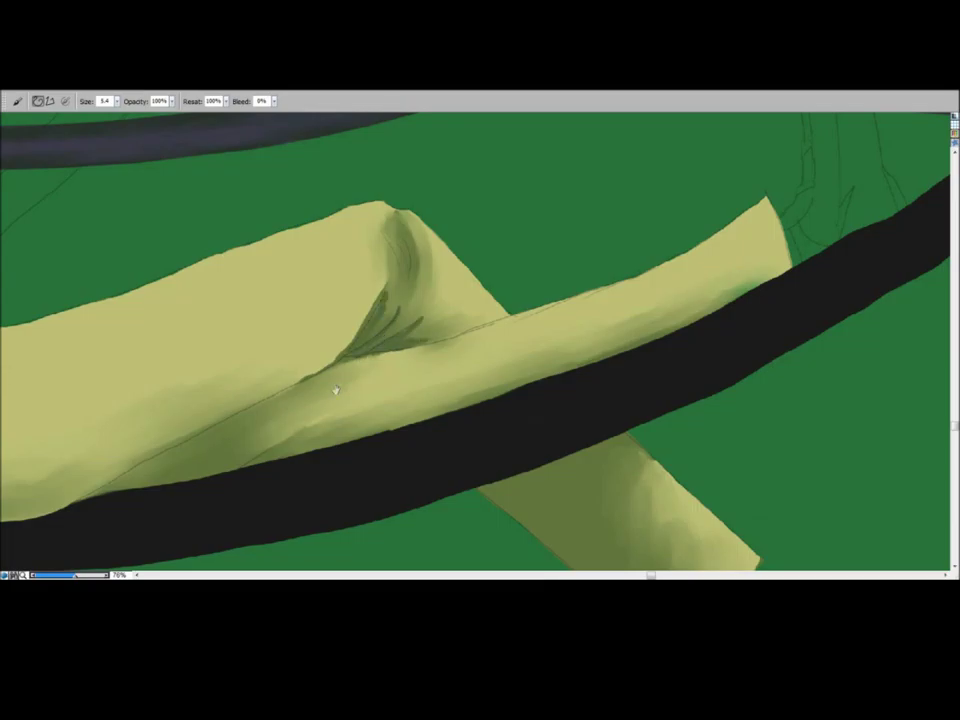
Step: Paint dark olive crease lines between thigh and shin down to the cable, and along the waist and seat
left_click_drag(335, 390, 455, 325)
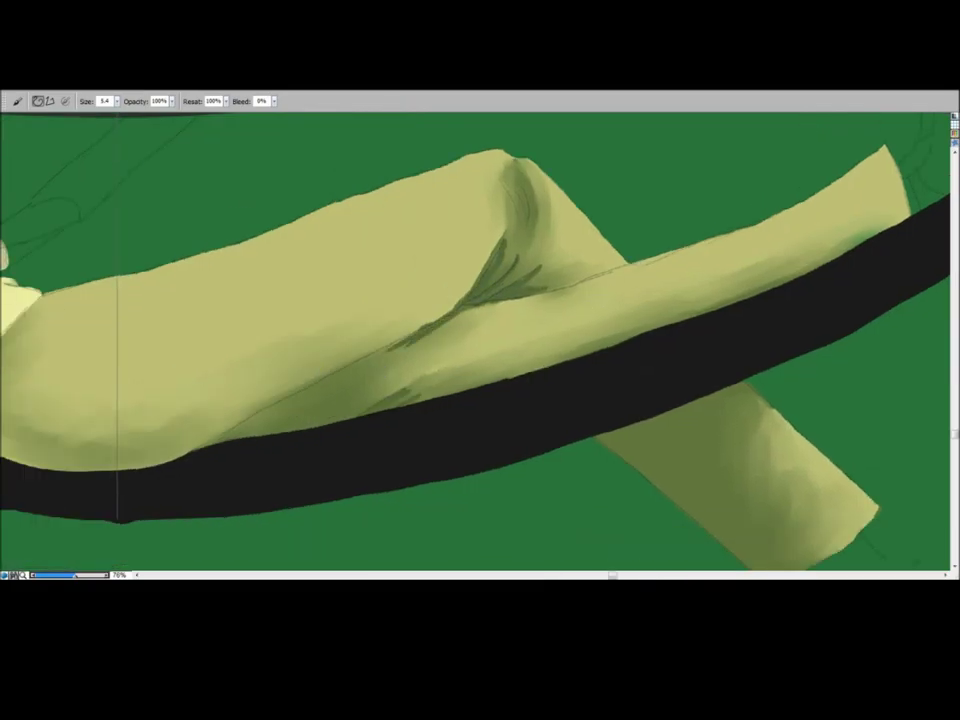
left_click_drag(320, 376, 457, 303)
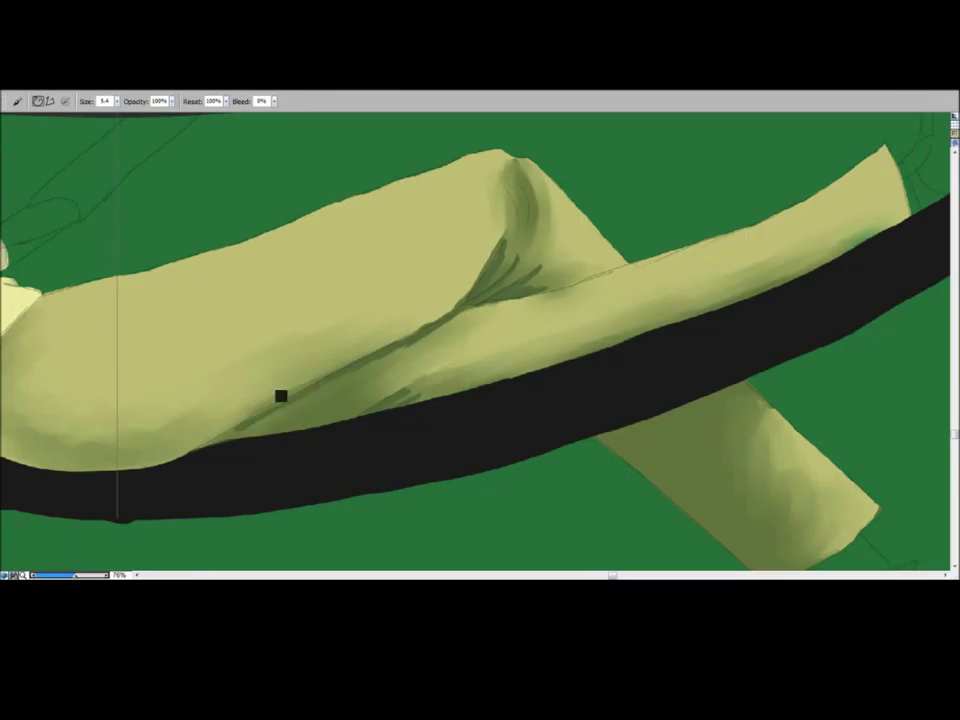
left_click_drag(88, 468, 392, 350)
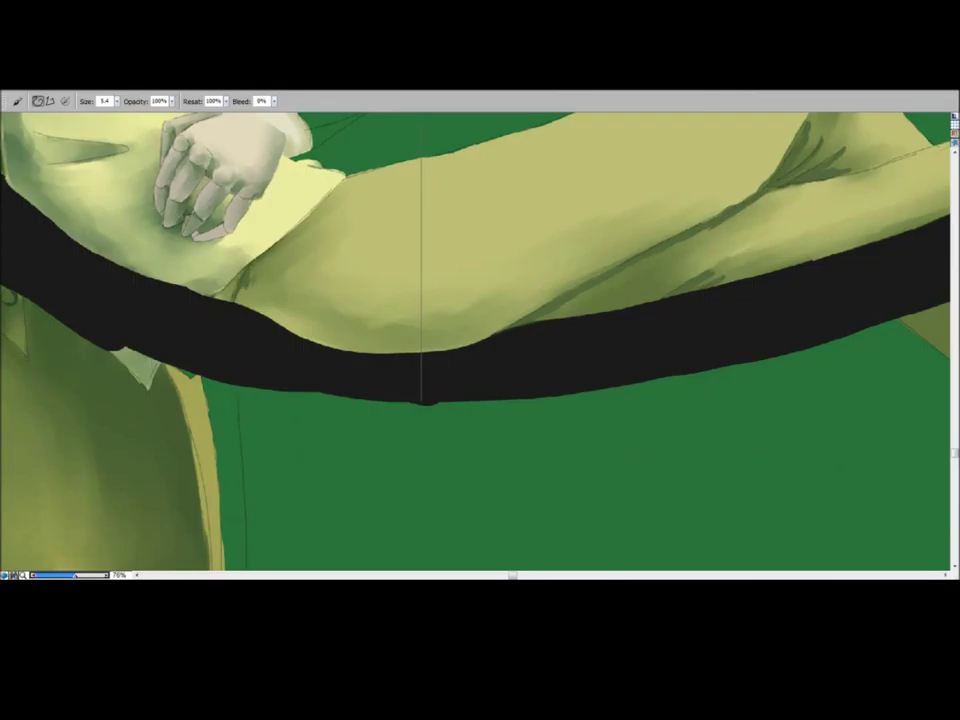
mouse_move(237, 275)
left_mouse_down()
mouse_move(338, 333)
mouse_move(380, 338)
left_mouse_up()
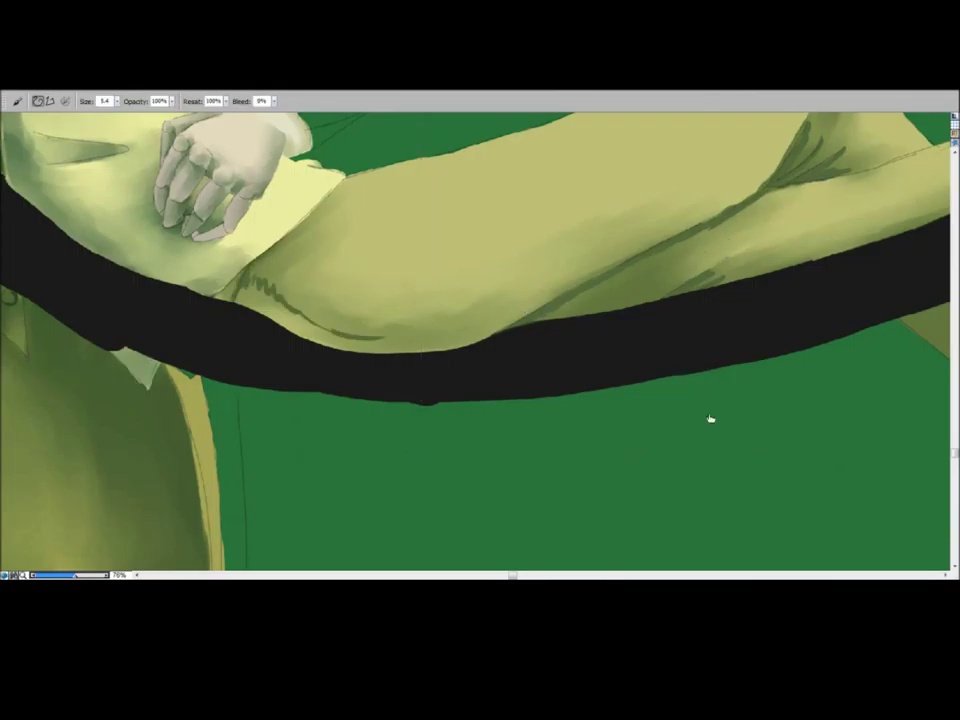
Step: Blend the new crease lines at the seat, under the thigh and behind the knee with brush size 8.5 at 50% opacity
key("b")
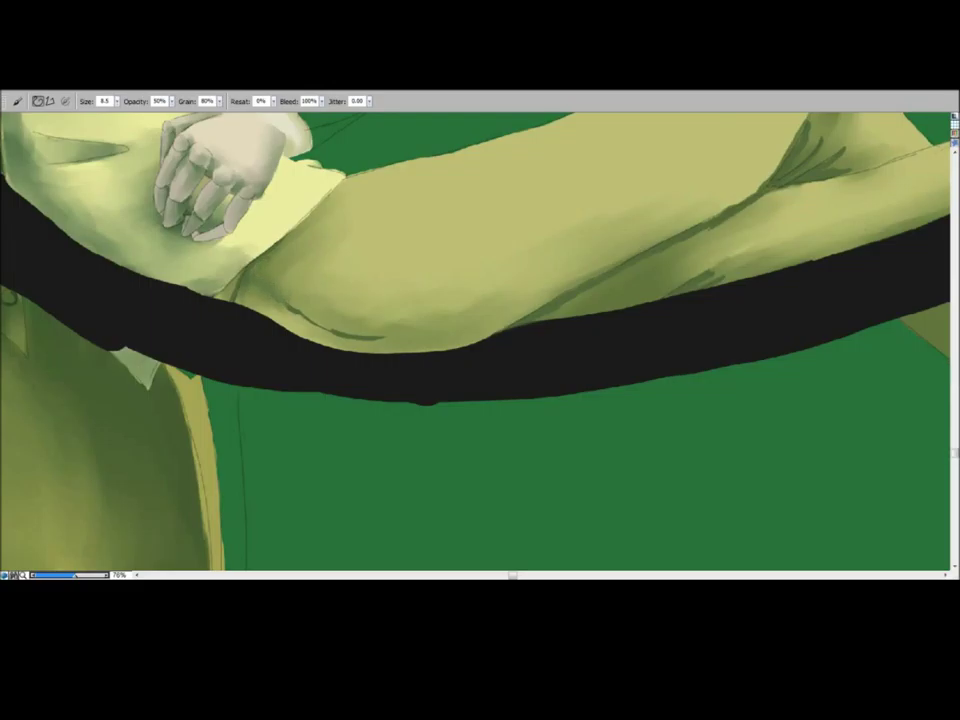
left_click_drag(384, 338, 351, 337)
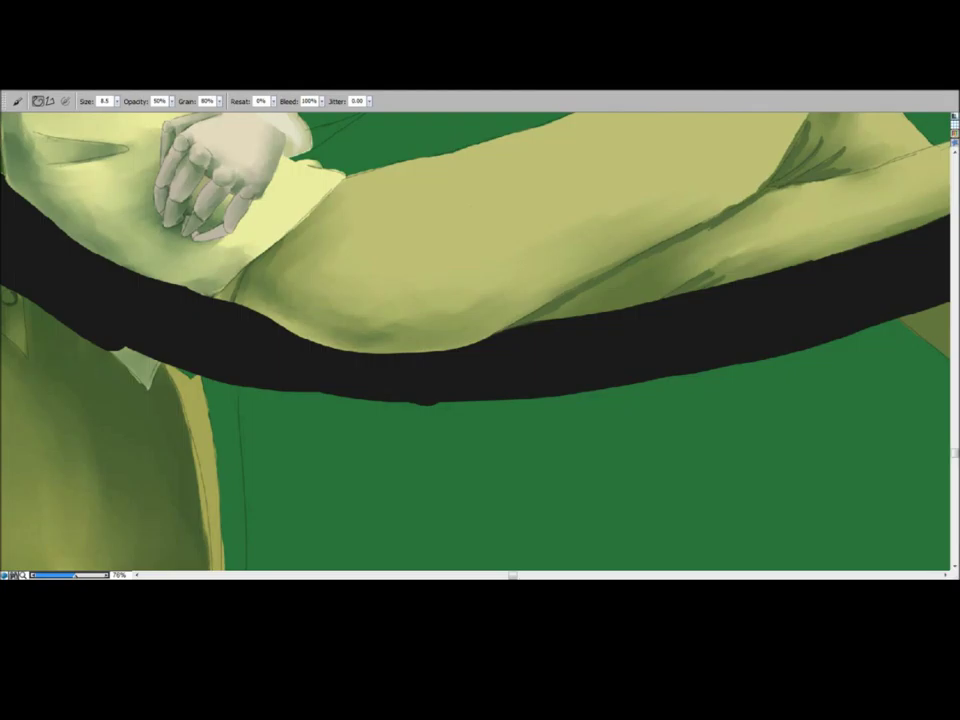
left_click_drag(268, 332, 531, 115)
left_click_drag(698, 347, 468, 284)
scroll(468, 285, "down", 10)
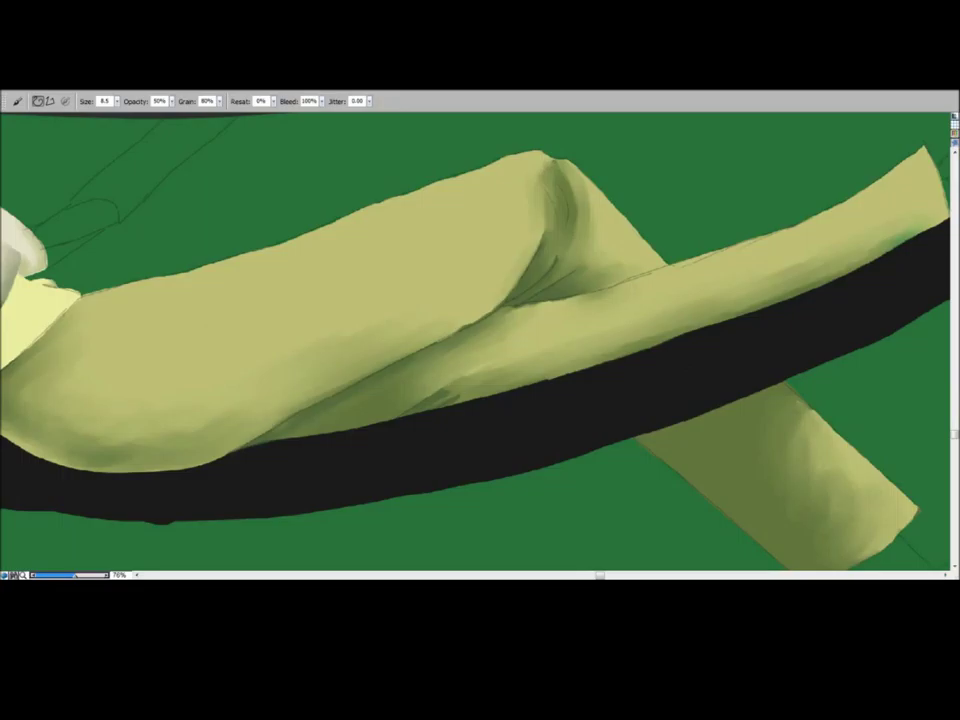
Step: Shade the underside of the raised shin from the cuff along the cable in dark olive and blend it
left_click_drag(397, 337, 45, 327)
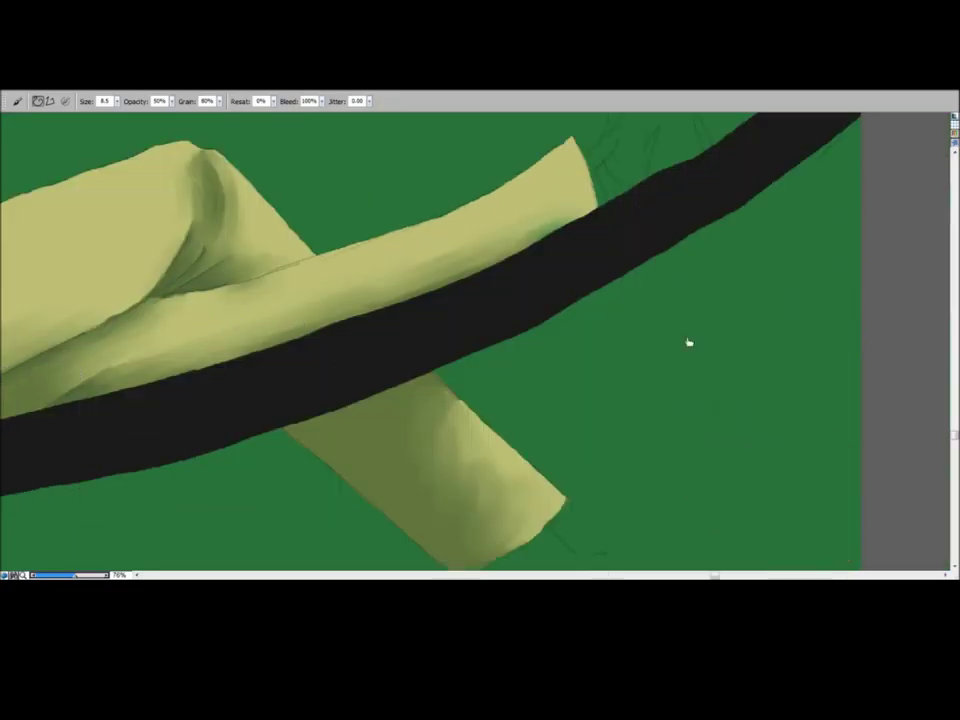
left_click_drag(597, 195, 378, 300)
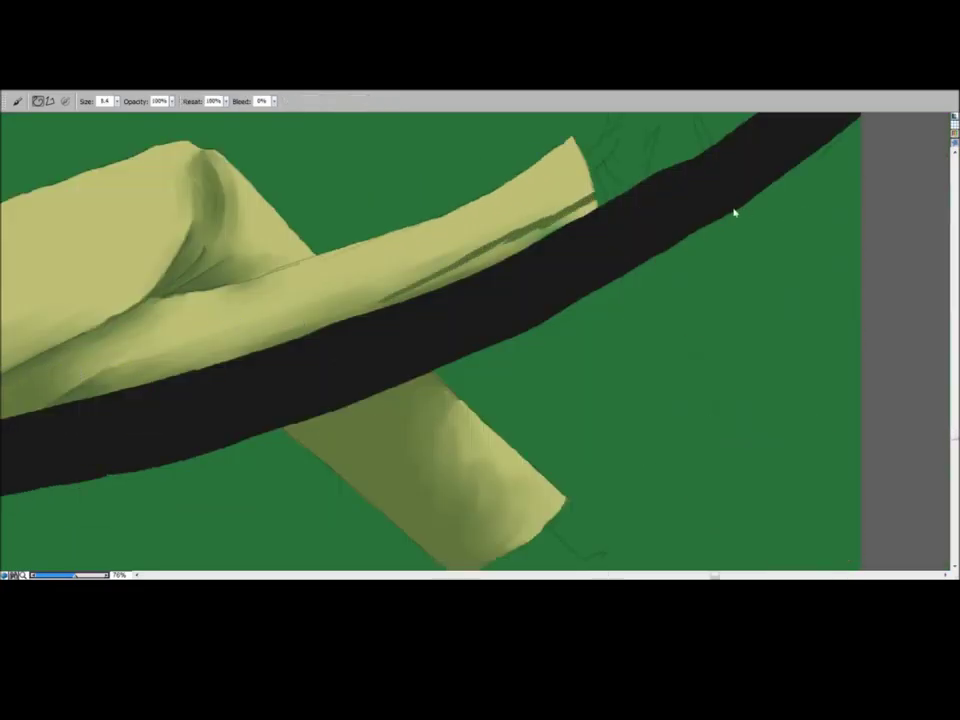
left_click(723, 365)
left_click_drag(593, 199, 455, 259)
left_click_drag(522, 239, 382, 300)
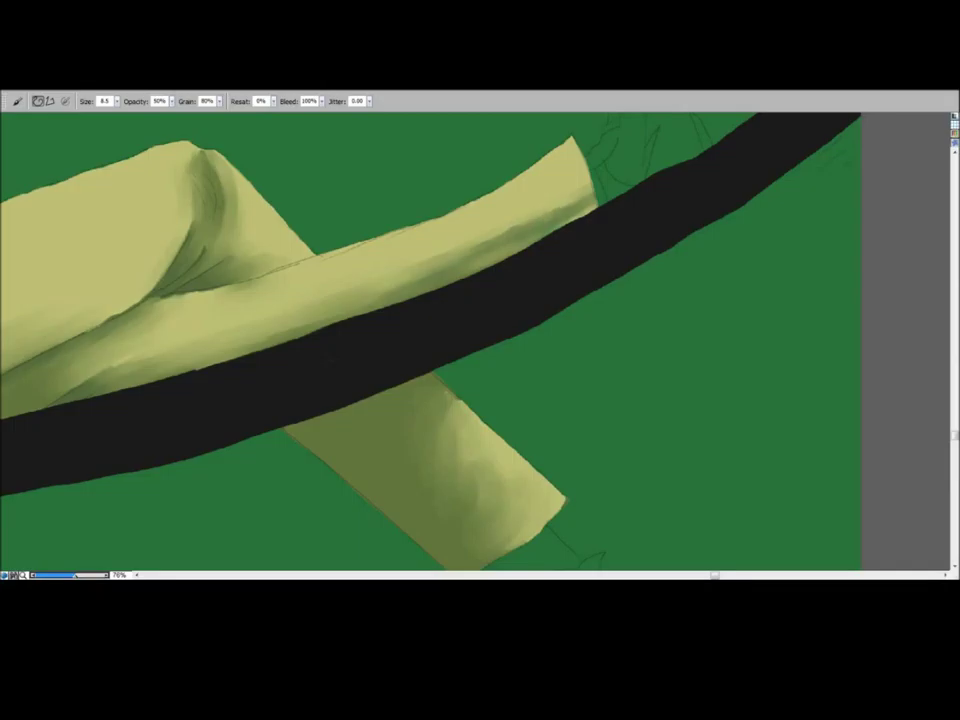
Step: Add darker strokes to the hanging leg's shadow side near the hem and blend them with the leg's shading
key("b")
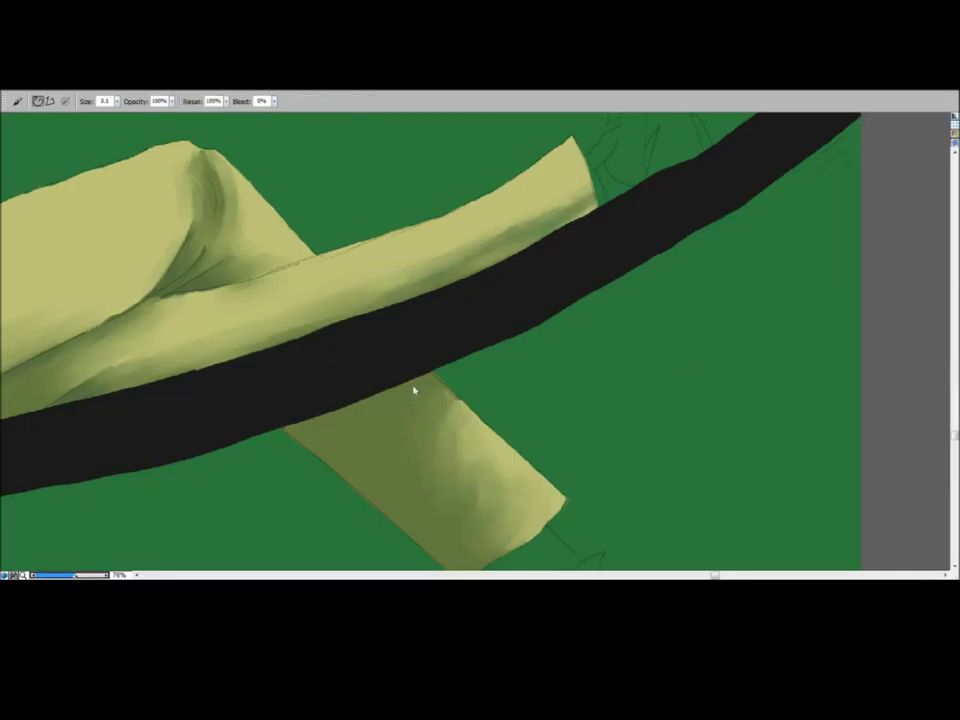
left_click_drag(386, 488, 487, 562)
scroll(478, 340, "down", 1)
scroll(475, 341, "down", 4)
left_click(748, 214)
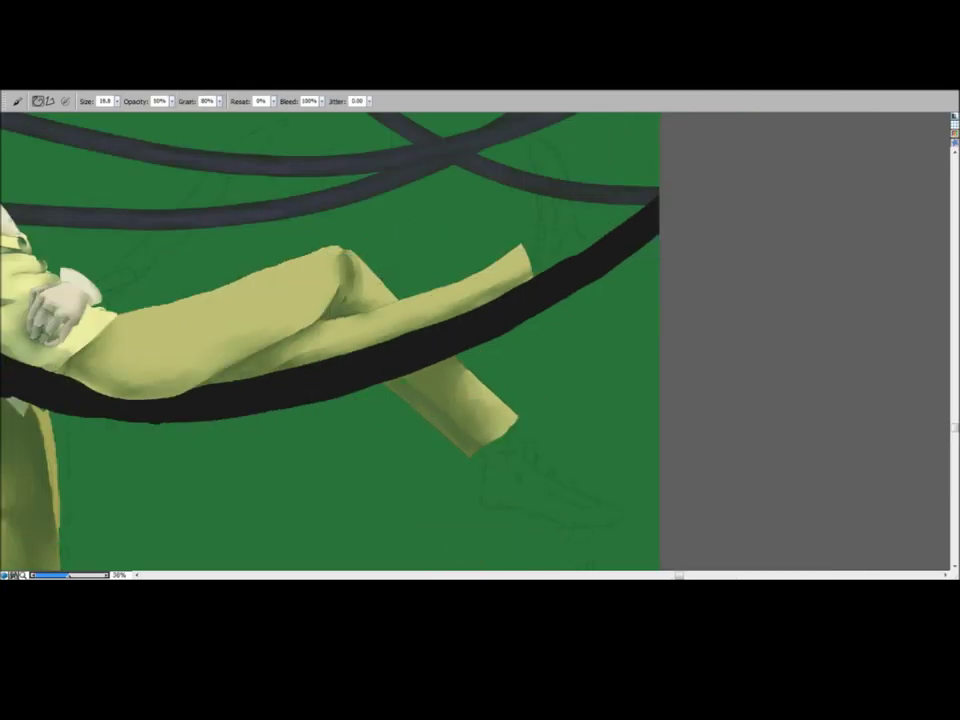
Step: Paint a sampled medium olive tone across the lower thigh with brush size 28.7 and blend it into the base colour
double_click(41, 279)
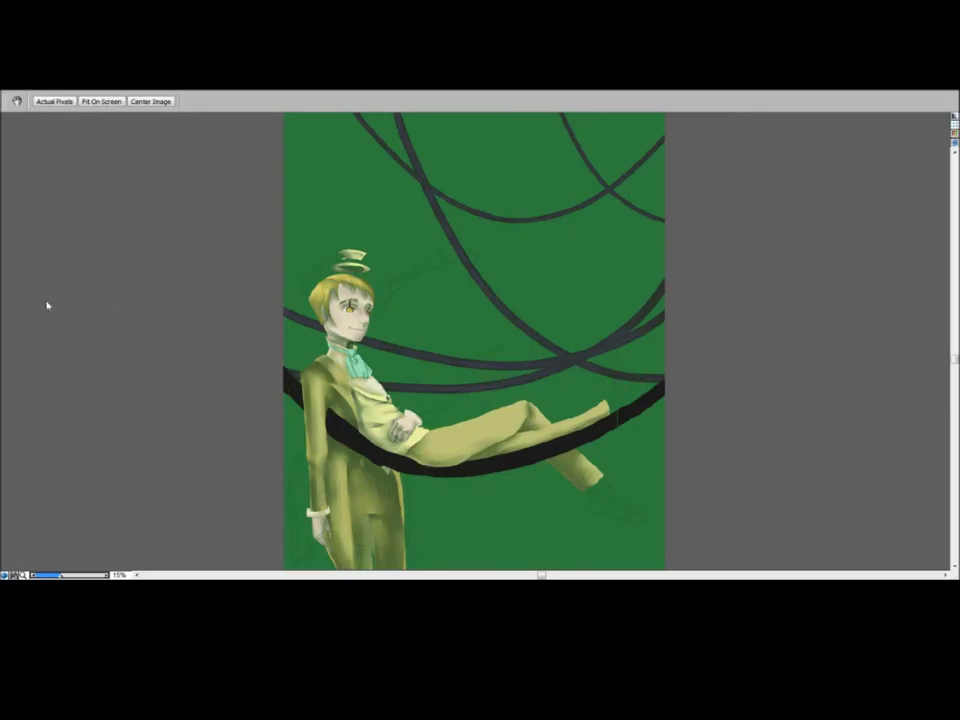
key("z")
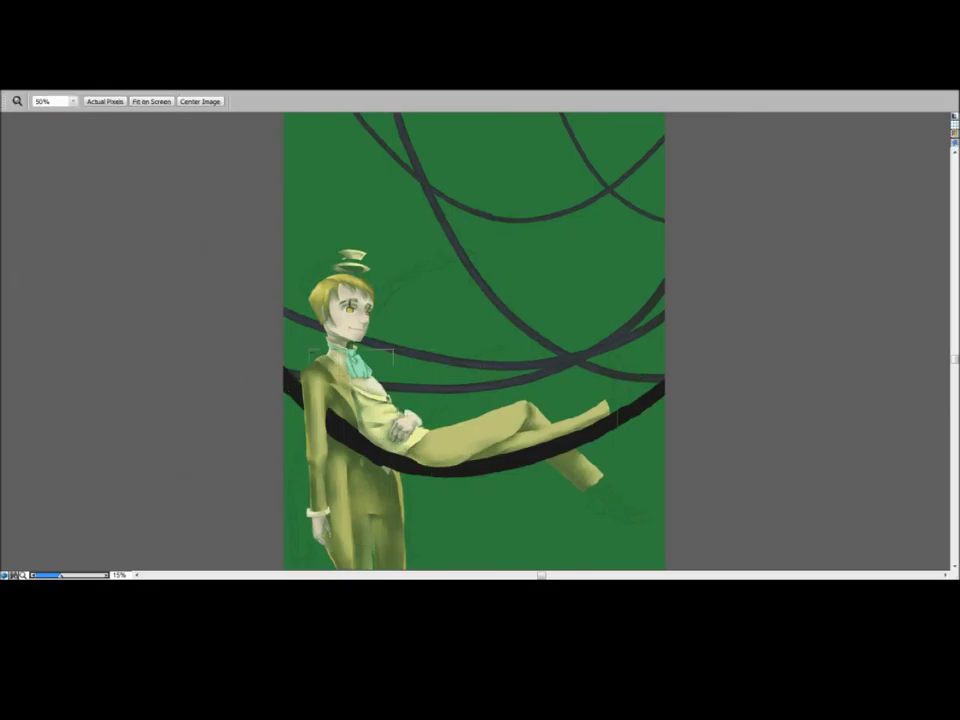
left_click(617, 418)
key("b")
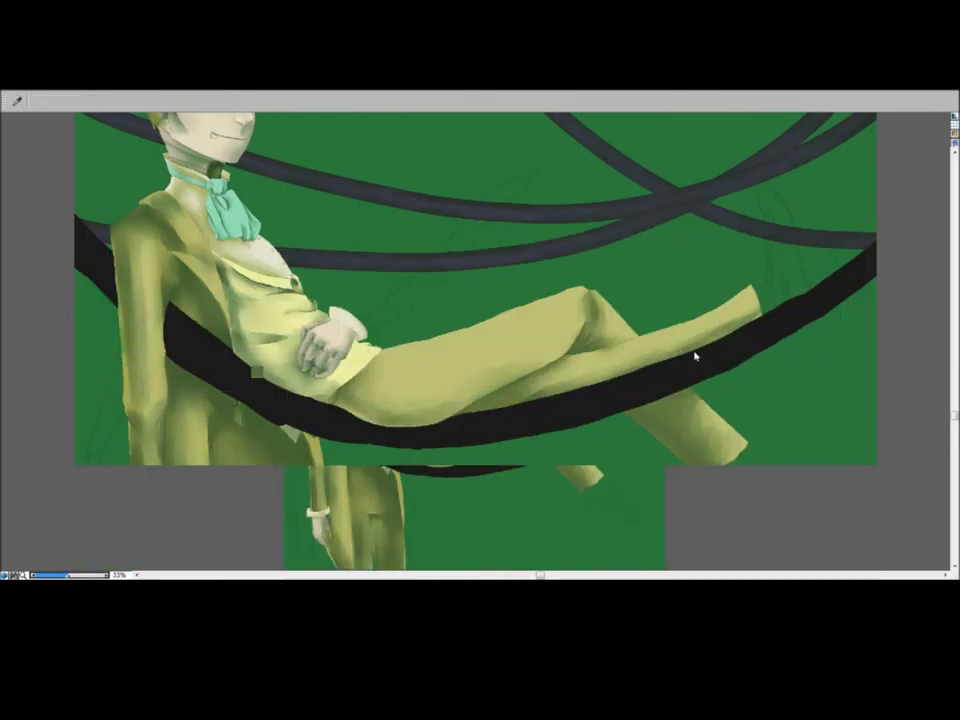
key("bracketright")
key("bracketright")
key("bracketright")
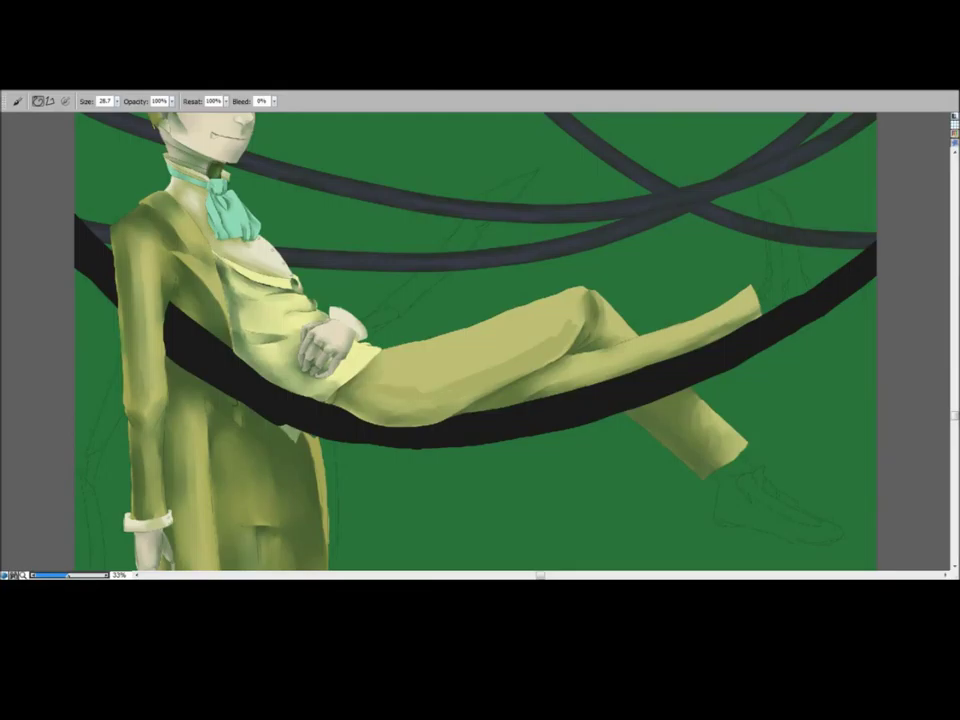
left_click_drag(392, 388, 486, 372)
left_click(742, 220)
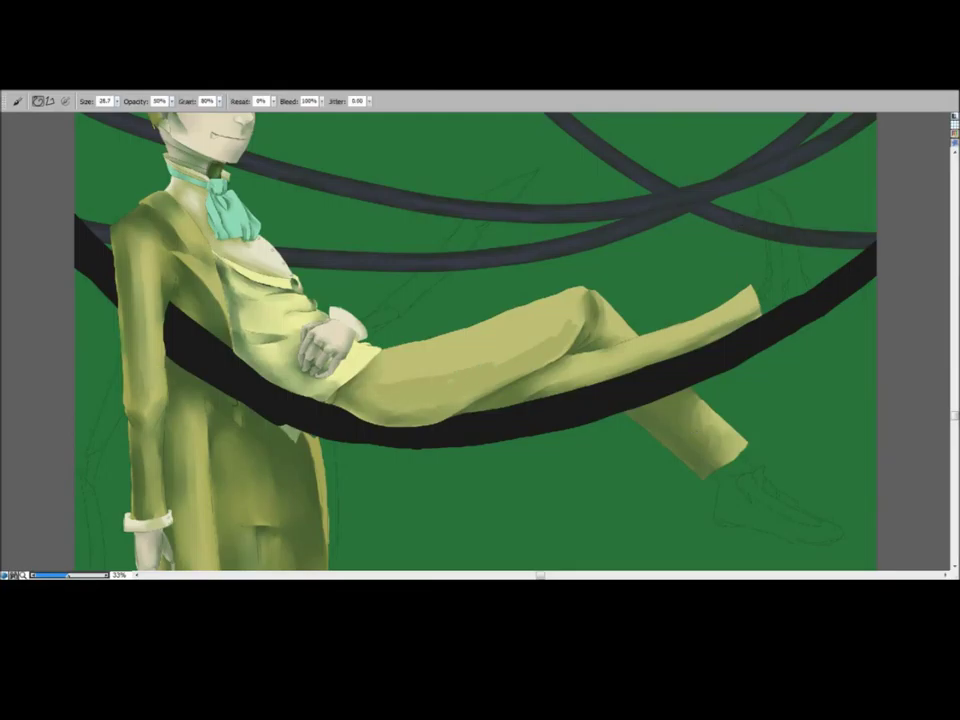
mouse_move(470, 380)
left_mouse_down()
mouse_move(424, 372)
mouse_move(486, 372)
left_mouse_up()
Step: Sample a darker olive and deepen the shadow between the thigh and shin above the cable with brush size 11.3
left_click(23, 263)
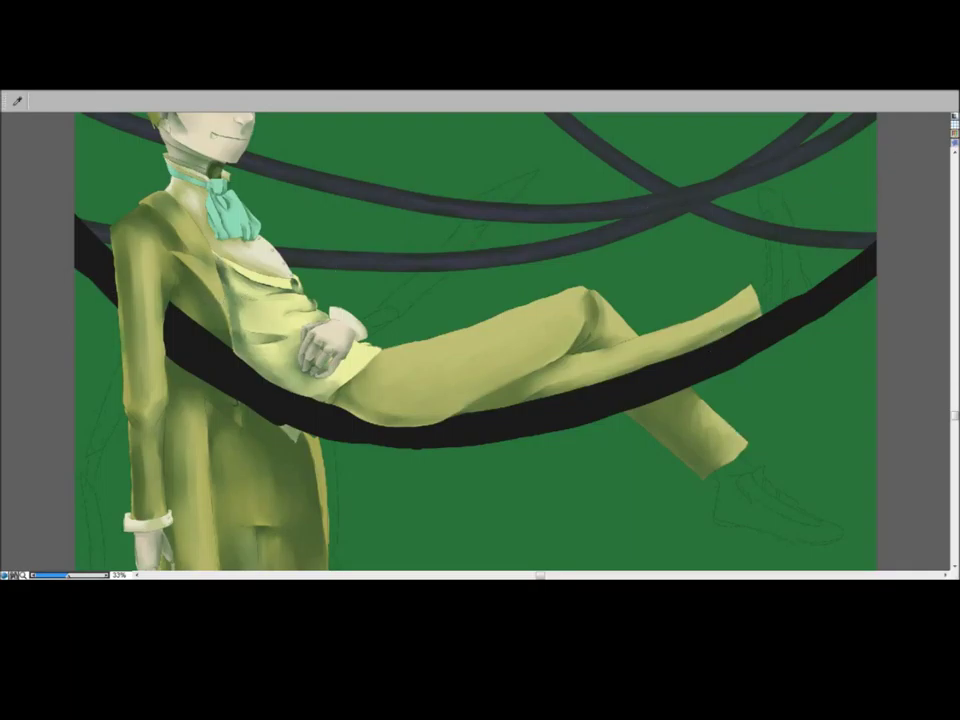
key("b")
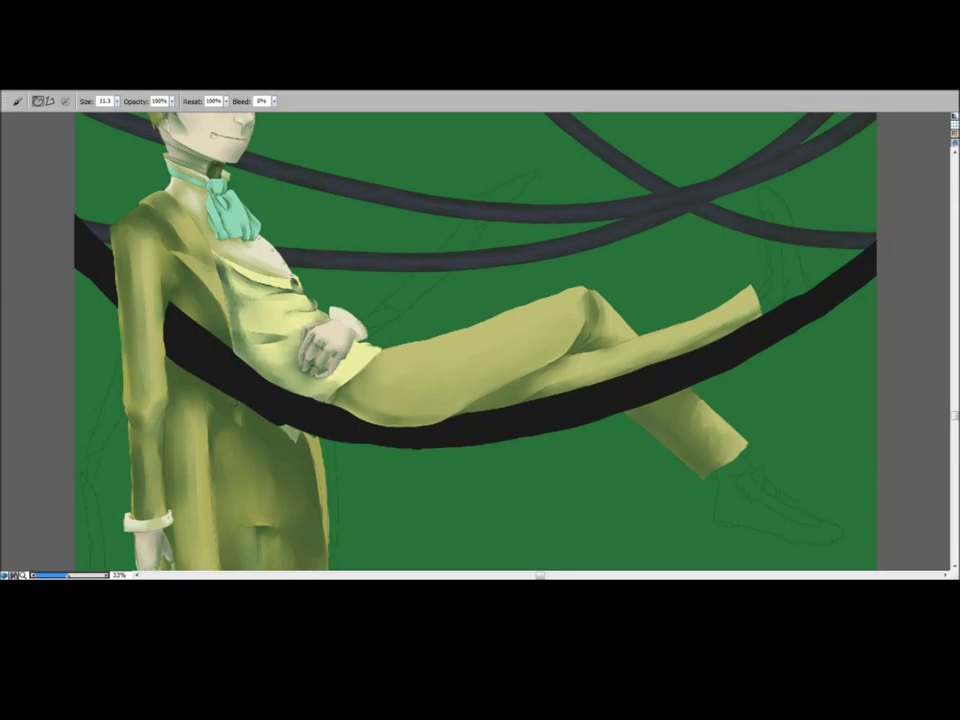
mouse_move(535, 377)
left_mouse_down()
mouse_move(464, 410)
mouse_move(480, 406)
left_mouse_up()
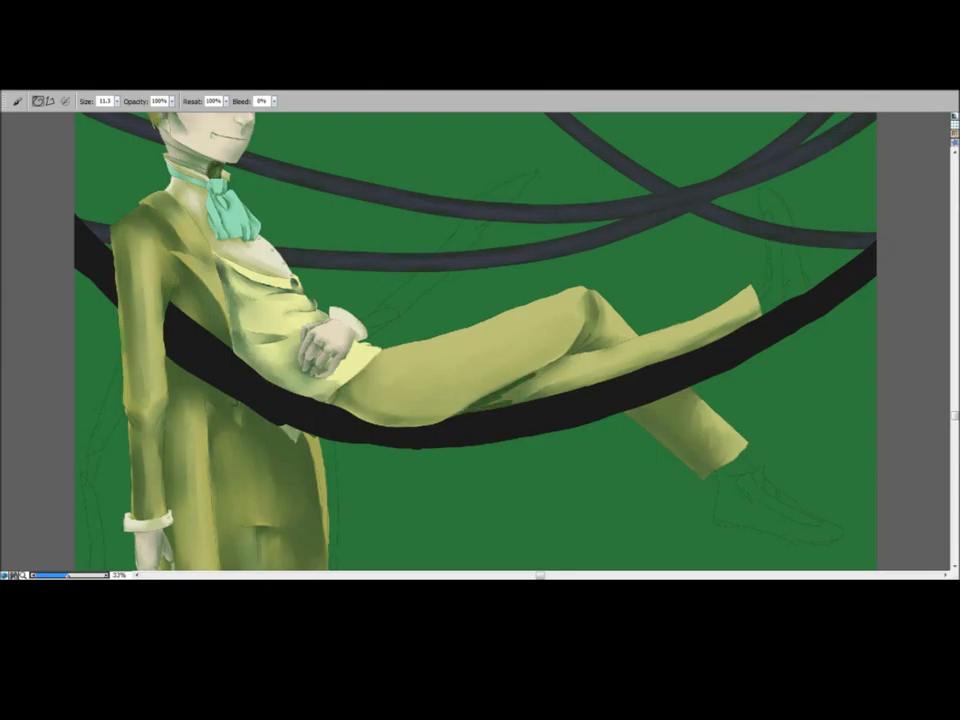
Step: Add dark olive shadows along the thigh's underside and behind the bent knee with brush size 11.3 and blend them
left_click_drag(340, 391, 391, 418)
mouse_move(586, 301)
left_mouse_down()
mouse_move(584, 350)
mouse_move(413, 417)
left_mouse_up()
key("b")
key("]")
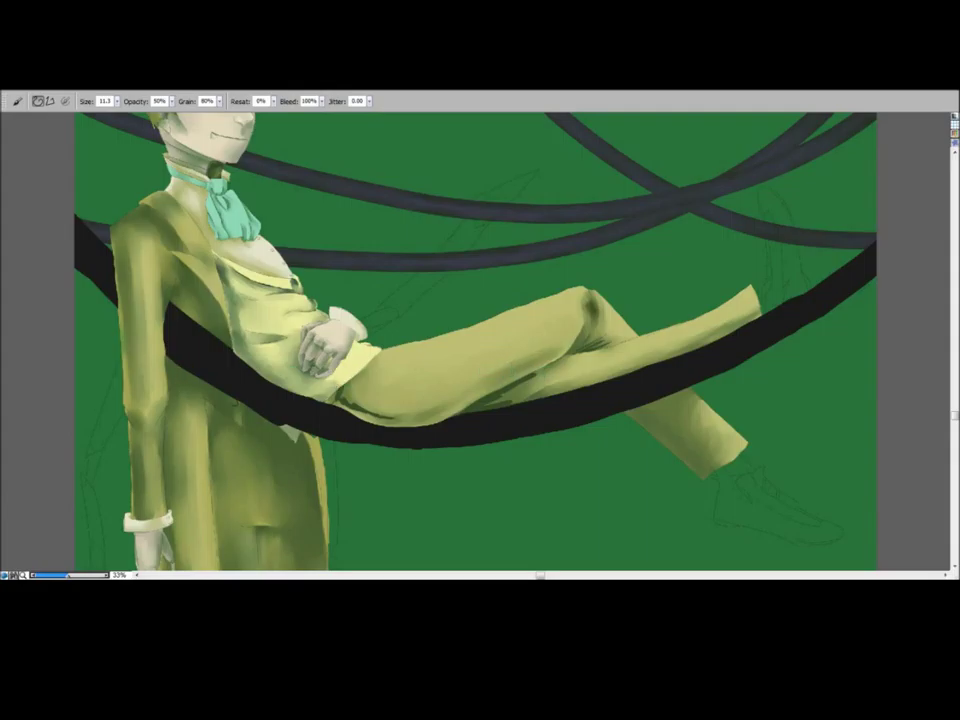
mouse_move(346, 394)
left_mouse_down()
mouse_move(369, 420)
mouse_move(391, 421)
mouse_move(361, 404)
mouse_move(376, 420)
mouse_move(462, 372)
left_mouse_up()
key("ctrl+z")
key("ctrl+z")
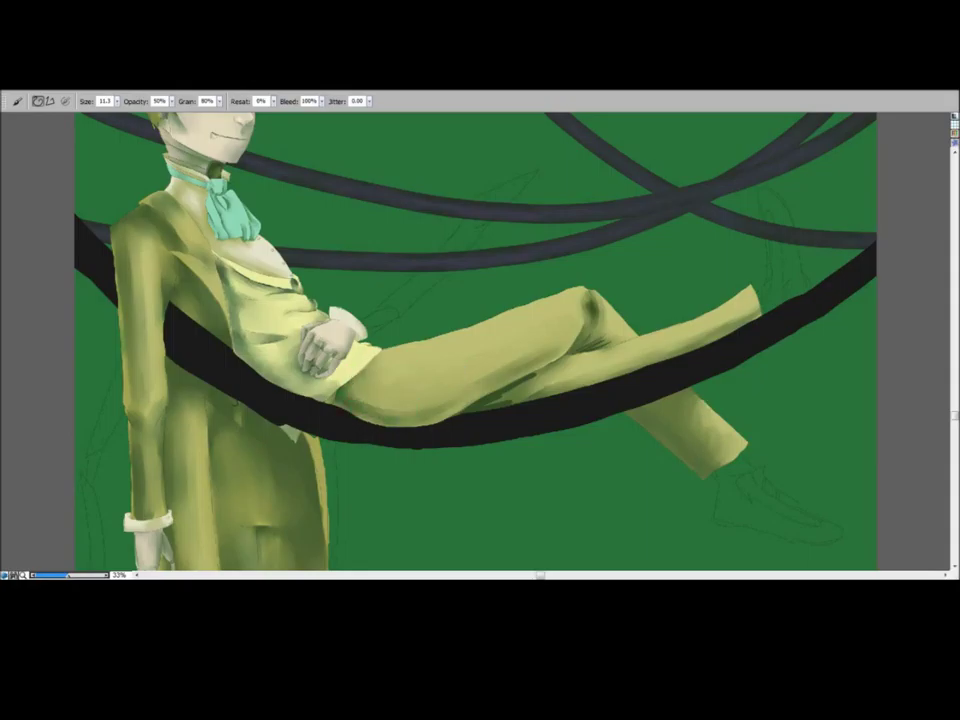
Step: Blend the shadow between the thigh and shin, and deepen the hanging leg's shaded side near the hem
mouse_move(534, 378)
left_mouse_down()
mouse_move(521, 371)
mouse_move(537, 371)
mouse_move(489, 396)
mouse_move(510, 396)
left_mouse_up()
mouse_move(531, 362)
left_mouse_down()
mouse_move(523, 364)
mouse_move(701, 358)
mouse_move(411, 324)
mouse_move(336, 292)
left_mouse_up()
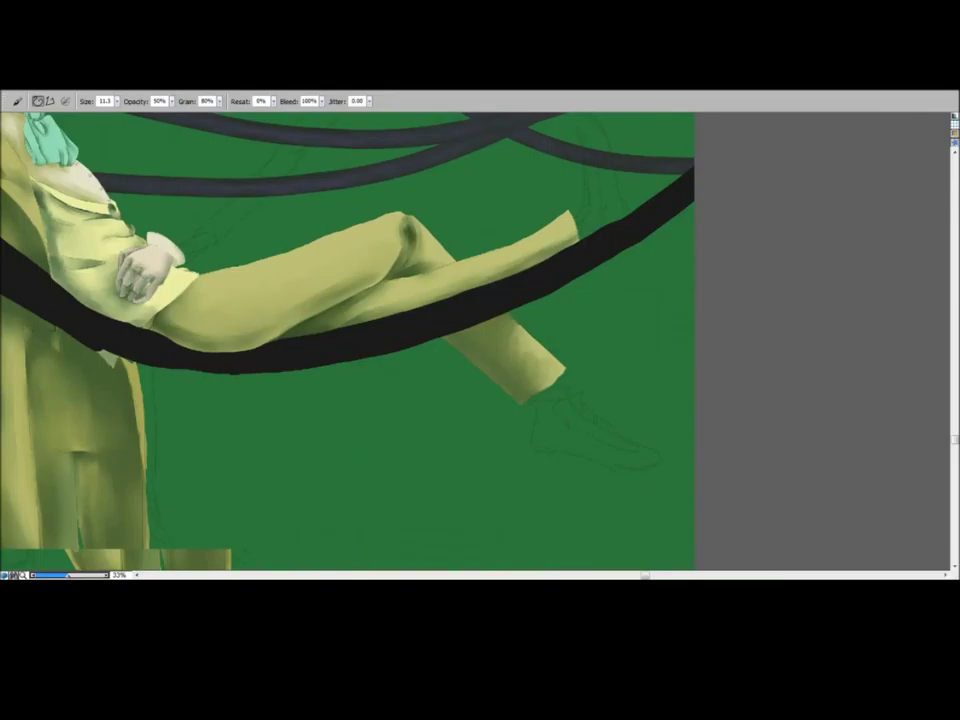
left_click_drag(503, 370, 521, 393)
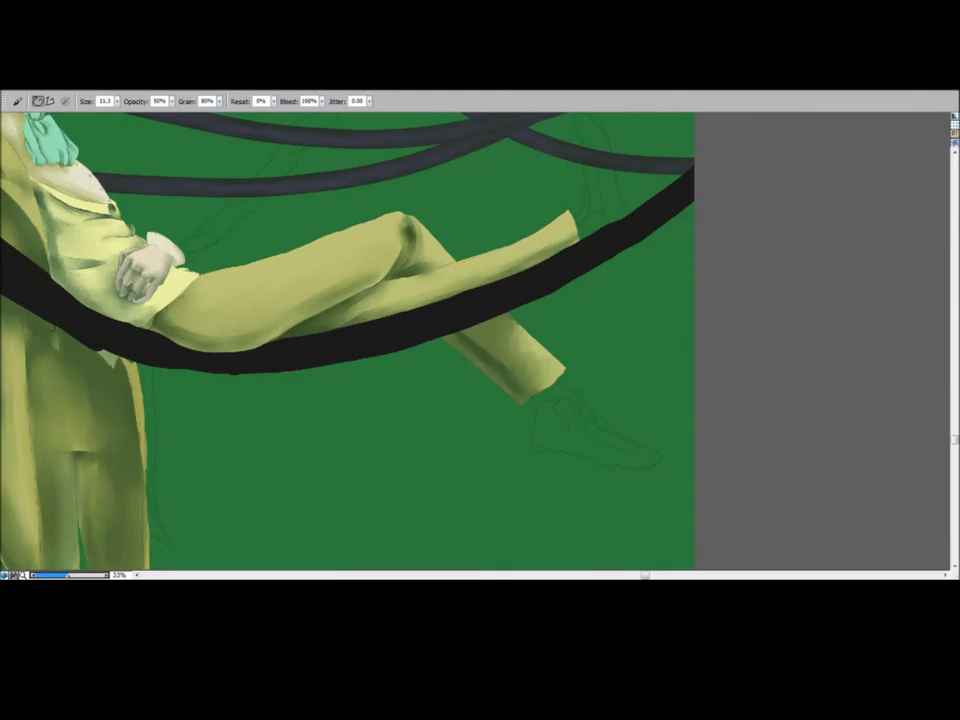
Step: Sample an olive tone, paint it across the middle of the thigh and blend it into the surrounding fabric
left_click_drag(405, 322, 655, 461)
key("d")
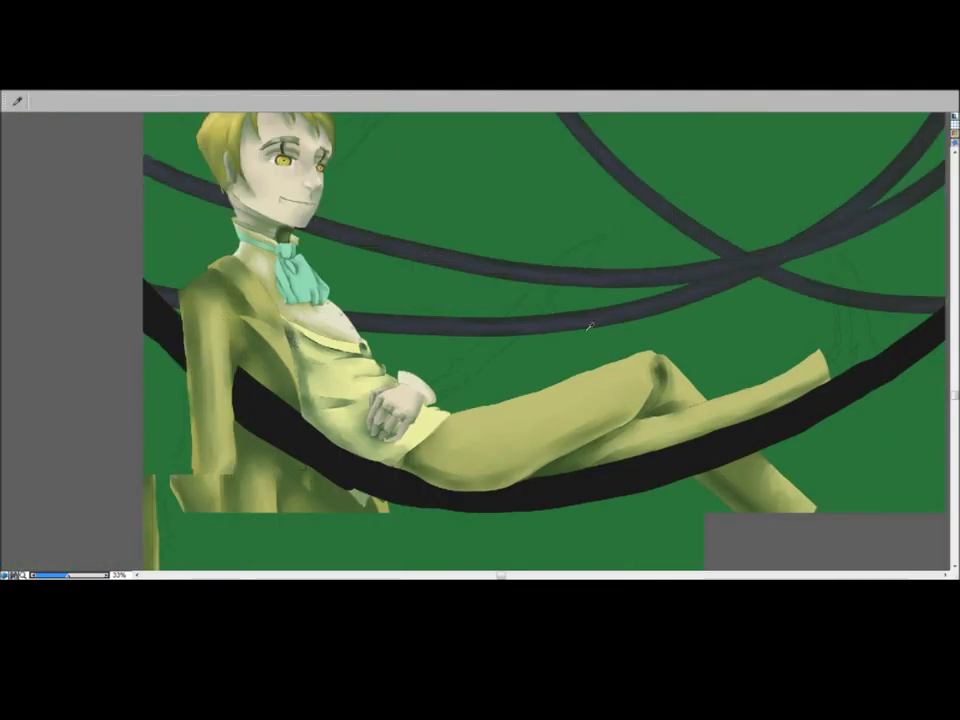
key("b")
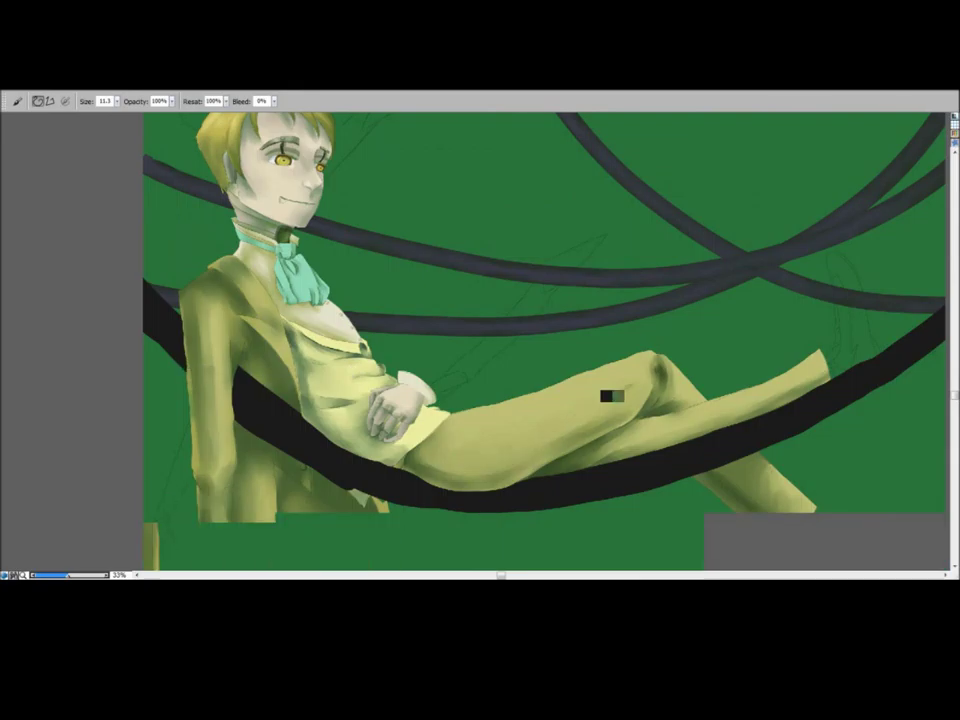
left_click_drag(622, 392, 452, 447)
left_click(746, 213)
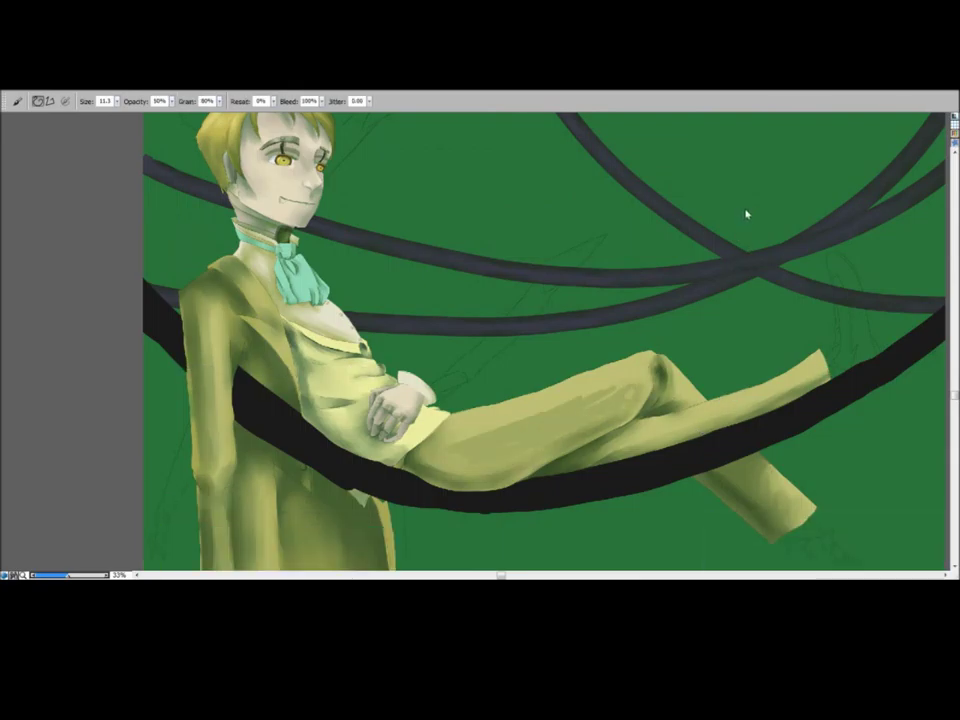
left_click_drag(523, 415, 462, 439)
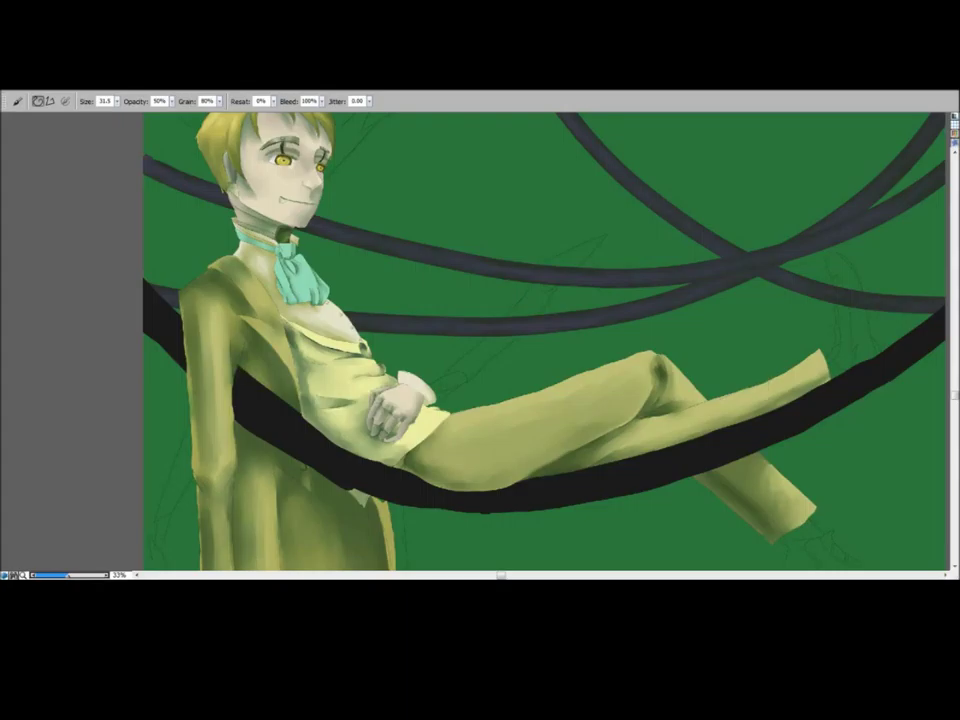
Step: Paint a darker olive band along the thigh's underside from knee to hip and blend it at size 21.7
left_click(712, 344)
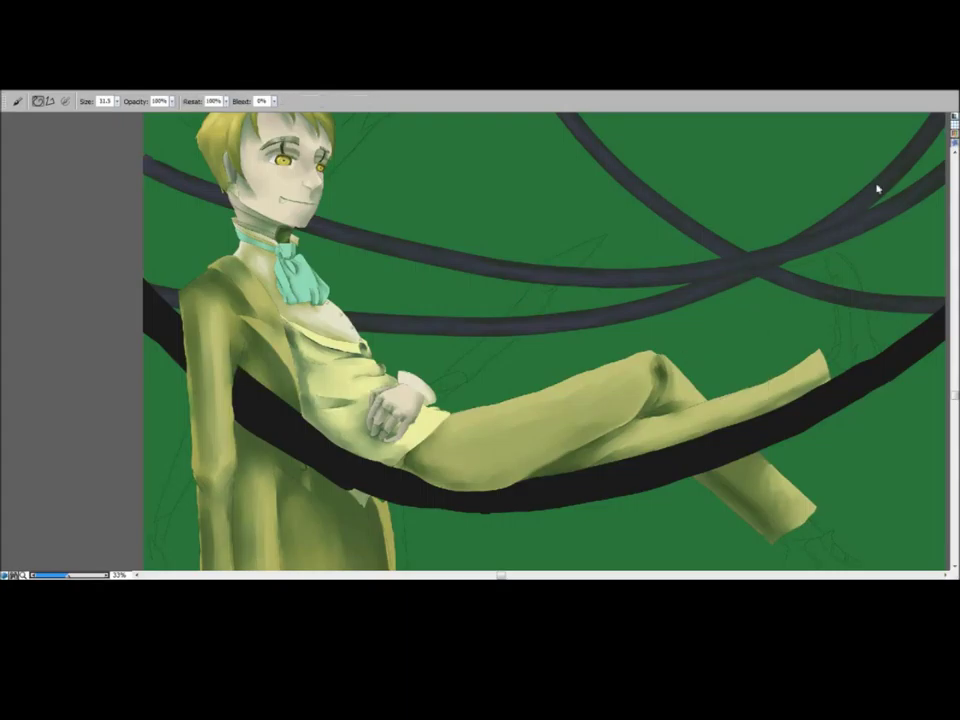
mouse_move(640, 398)
left_mouse_down()
mouse_move(492, 474)
mouse_move(498, 479)
left_mouse_up()
left_click_drag(425, 458, 488, 474)
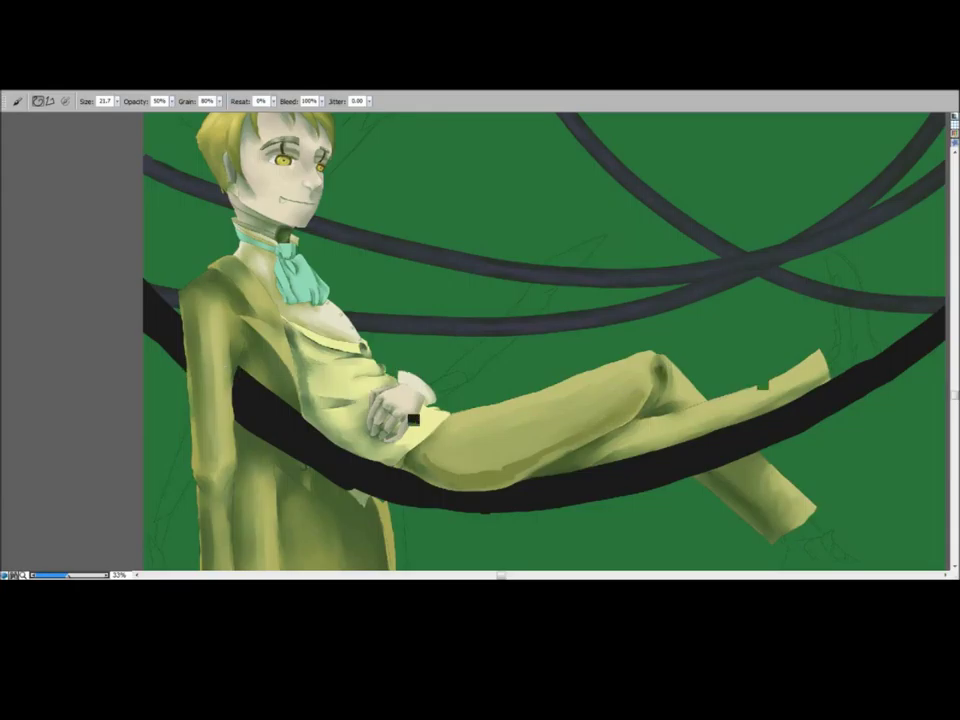
mouse_move(630, 407)
left_mouse_down()
mouse_move(546, 443)
mouse_move(522, 468)
mouse_move(450, 468)
left_mouse_up()
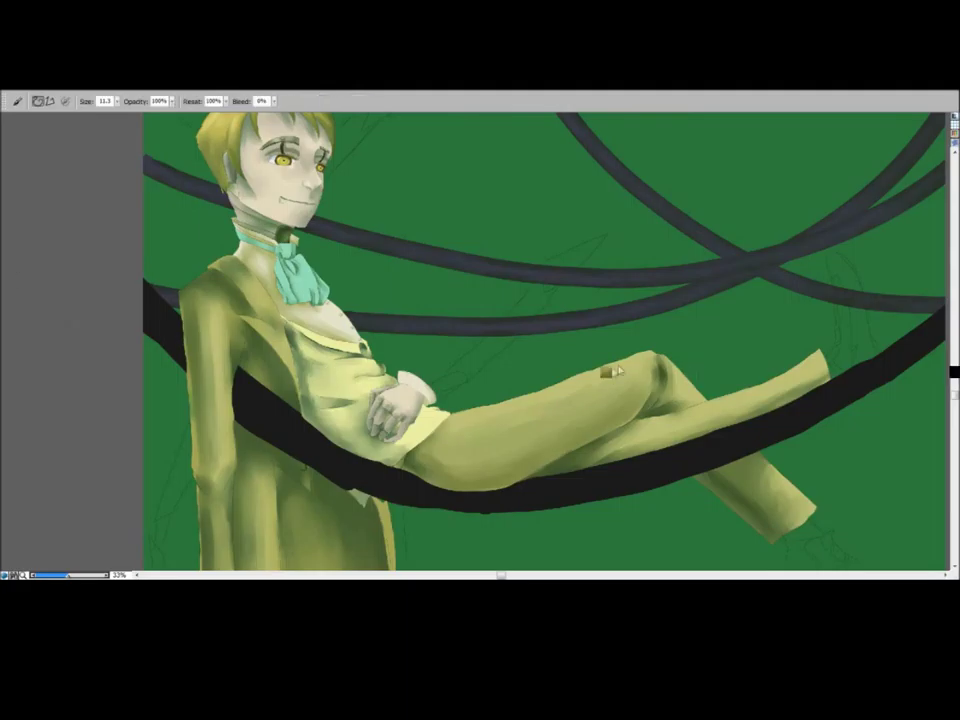
Step: Paint lighter tones along the upper edge of the thigh and blend them at size 21.7
left_click_drag(528, 401, 474, 407)
left_click_drag(619, 371, 606, 372)
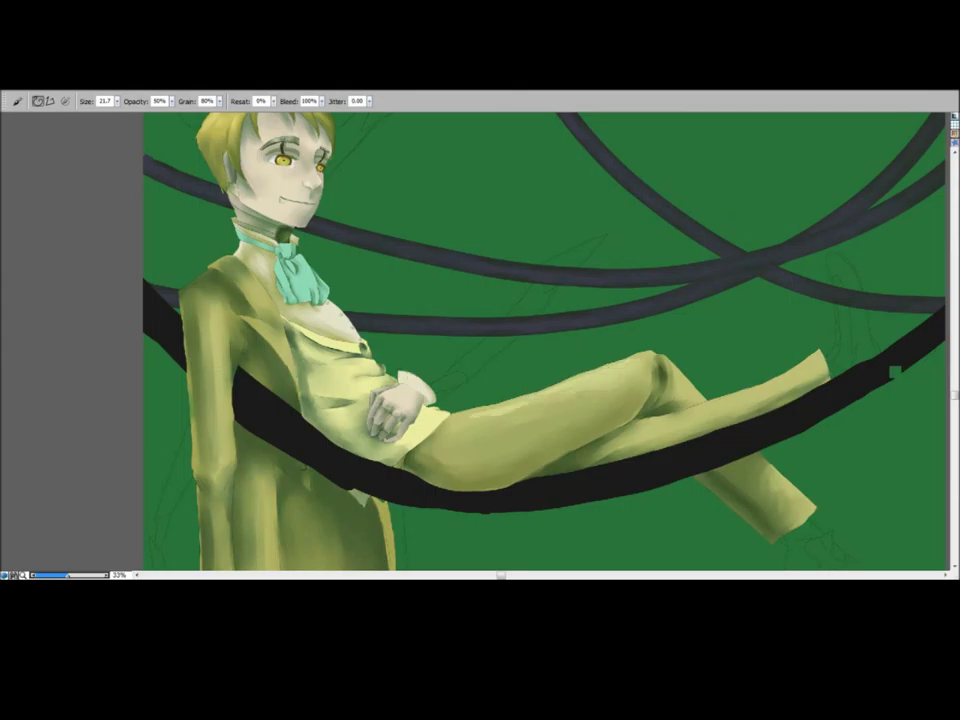
left_click_drag(669, 334, 392, 302)
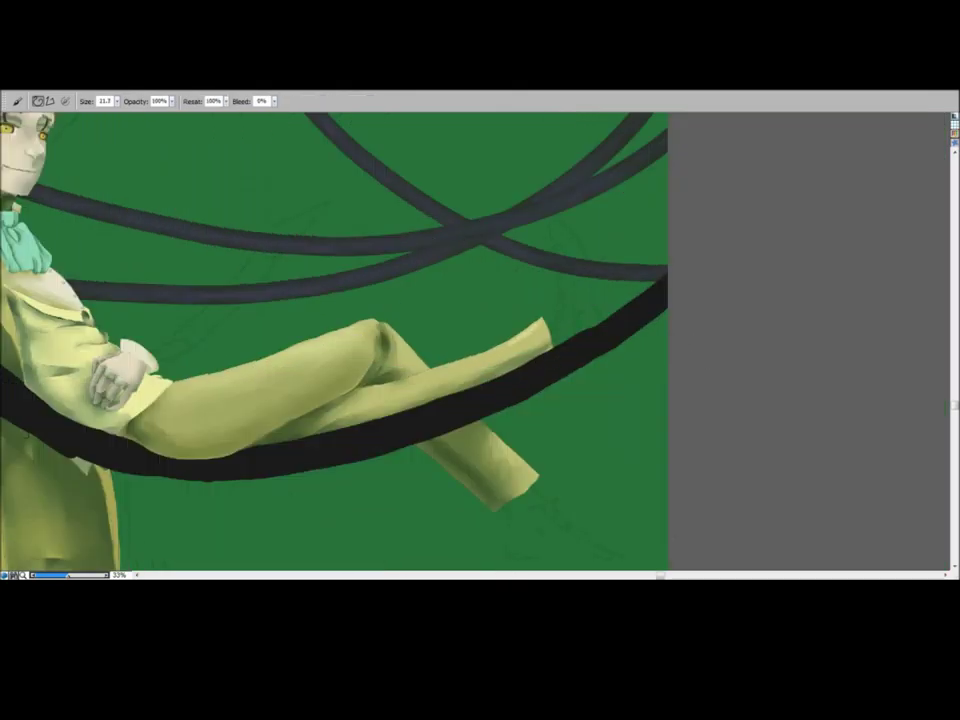
key("b")
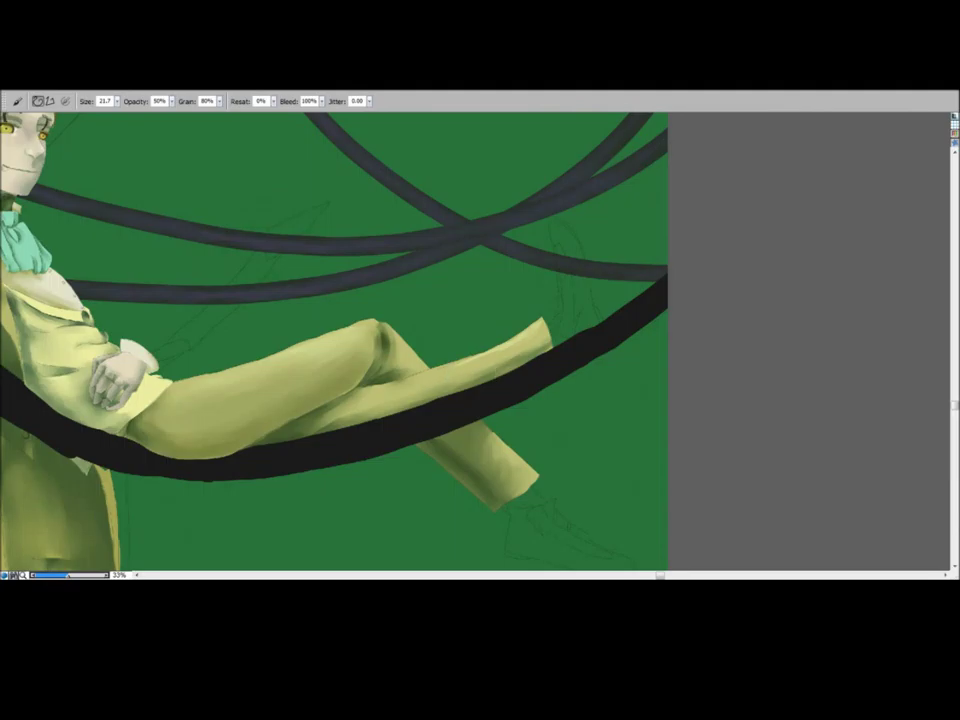
Step: Paint a dark teal highlight along the thick black cable under the legs with brush size 55.1 at 57% opacity
left_click_drag(368, 461, 688, 489)
key("ctrl+0")
left_click_drag(308, 359, 271, 354)
key("ctrl+minus")
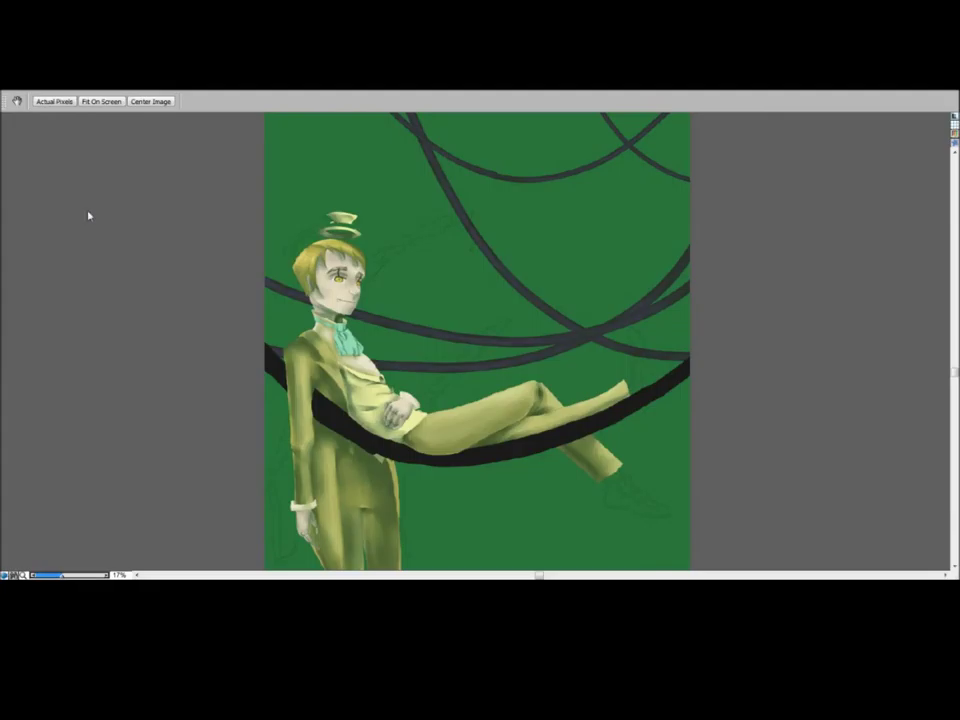
left_click(10, 263)
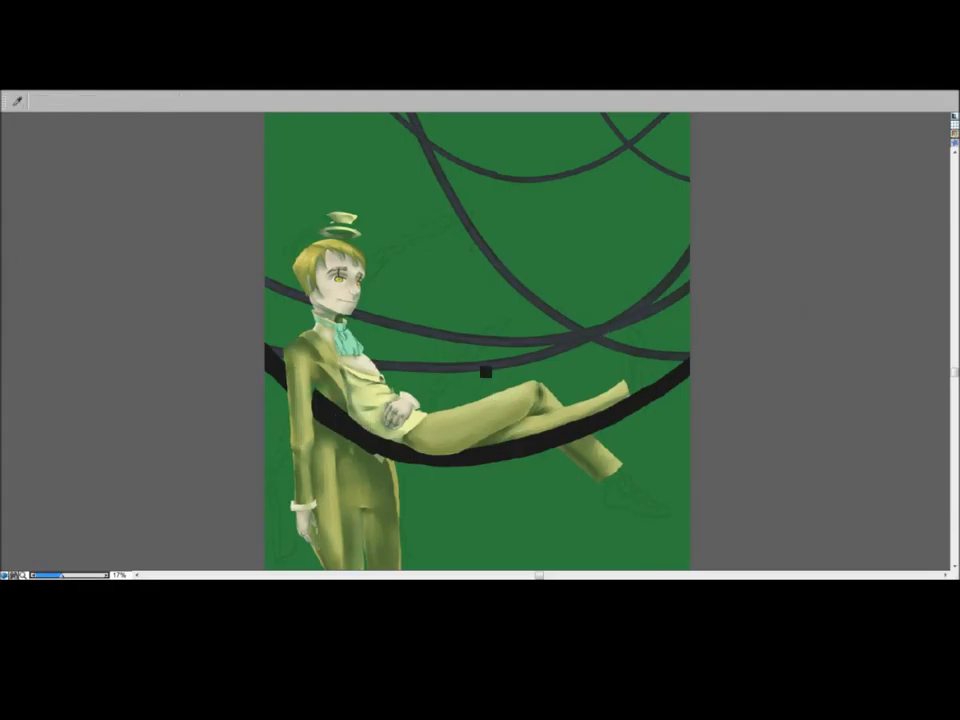
mouse_move(626, 407)
left_mouse_down()
mouse_move(655, 387)
mouse_move(482, 454)
left_mouse_up()
scroll(482, 454, "down", 2)
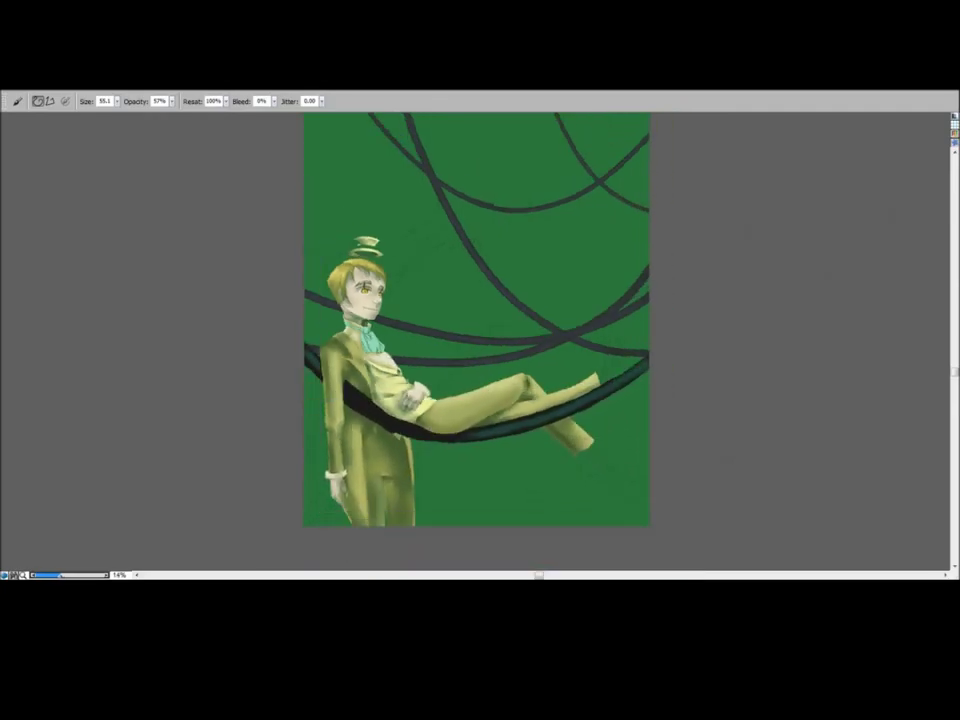
Step: Extend the dark teal highlight onto the cable behind the torso and blend it at size 45.7
left_click_drag(351, 393, 380, 416)
left_click(718, 349)
left_click(706, 449)
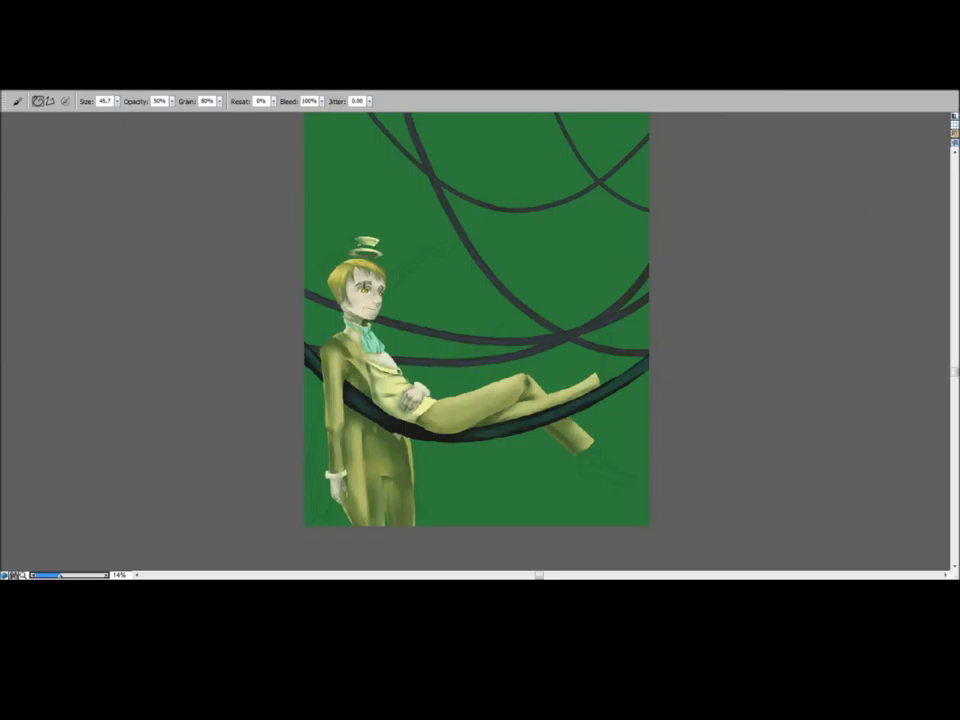
left_click(700, 357)
Step: Reduce the brush size to 3.5 and select the thick cable beneath the legs with the Magic Wand at tolerance 32
key("ctrl+plus")
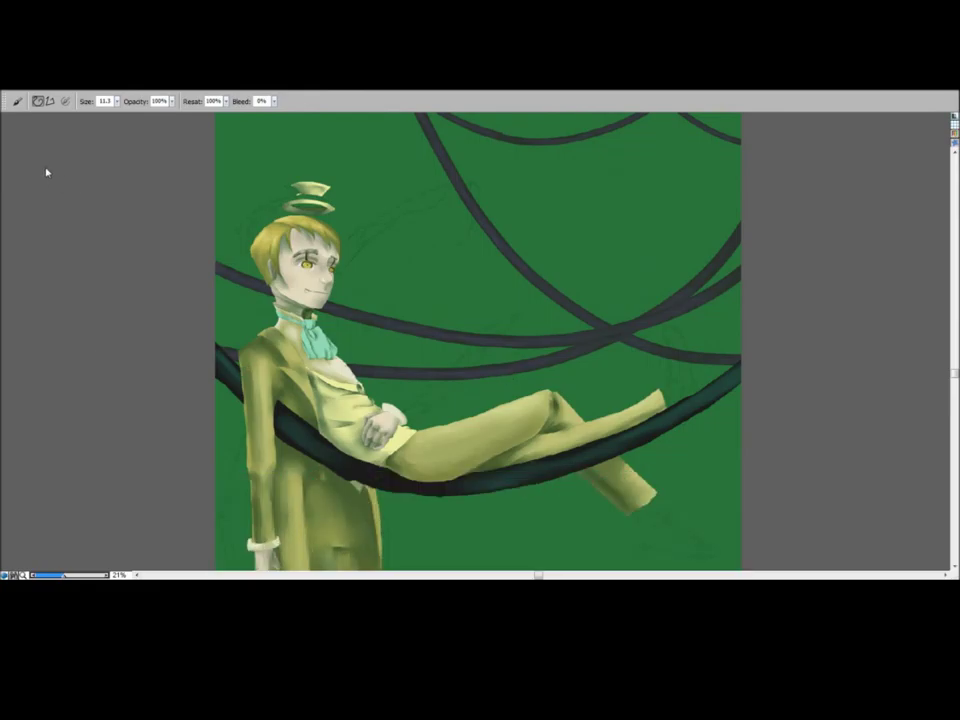
key("ctrl+plus")
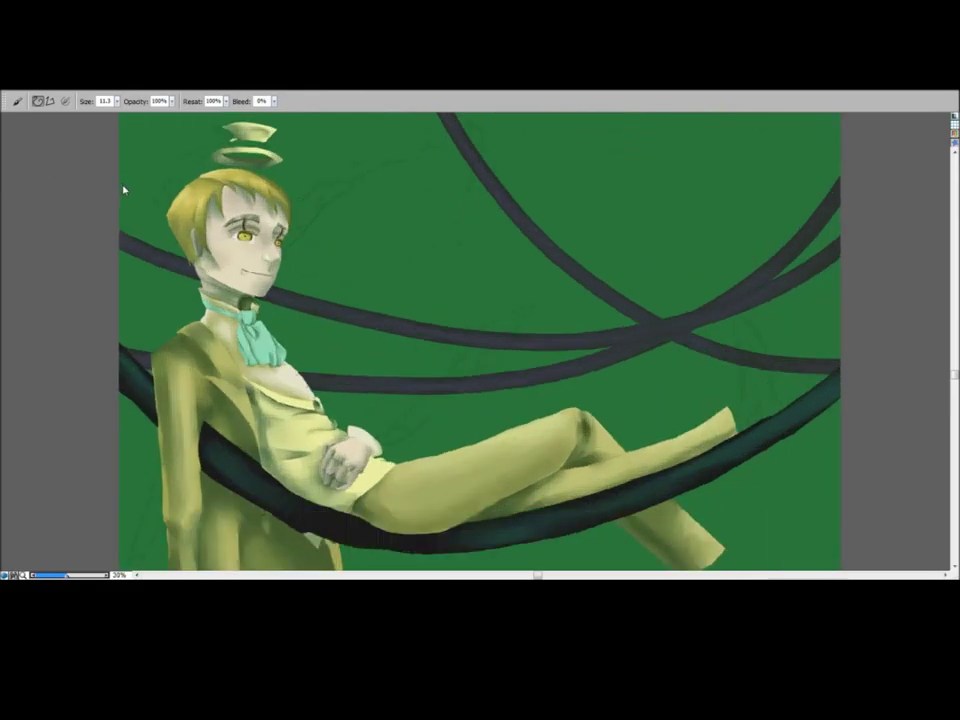
key("bracketleft")
key("ctrl+plus")
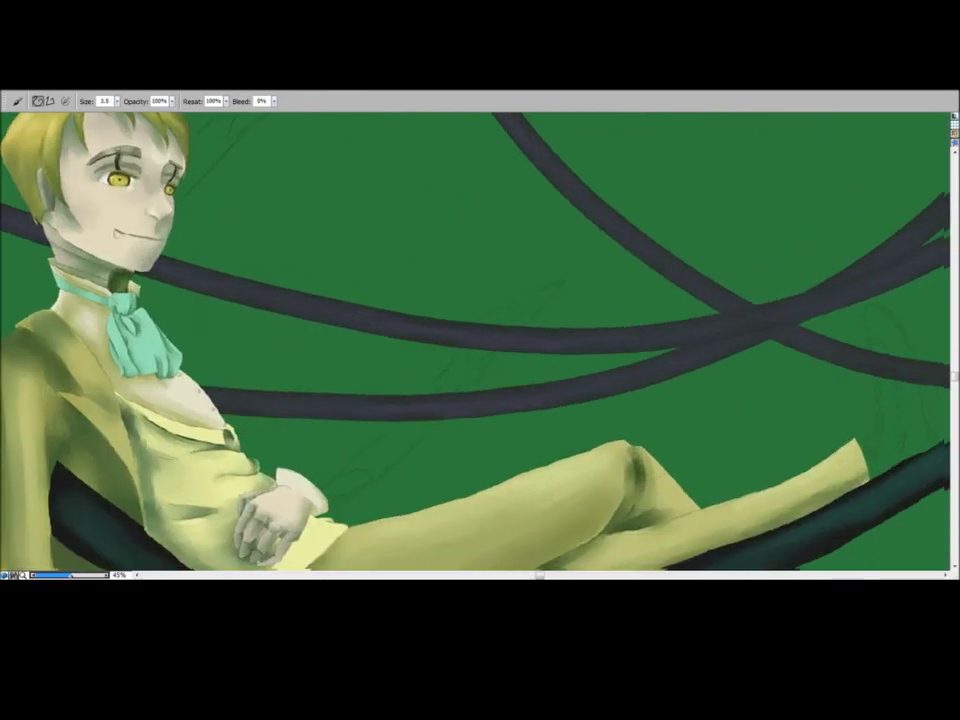
left_click_drag(945, 356, 462, 192)
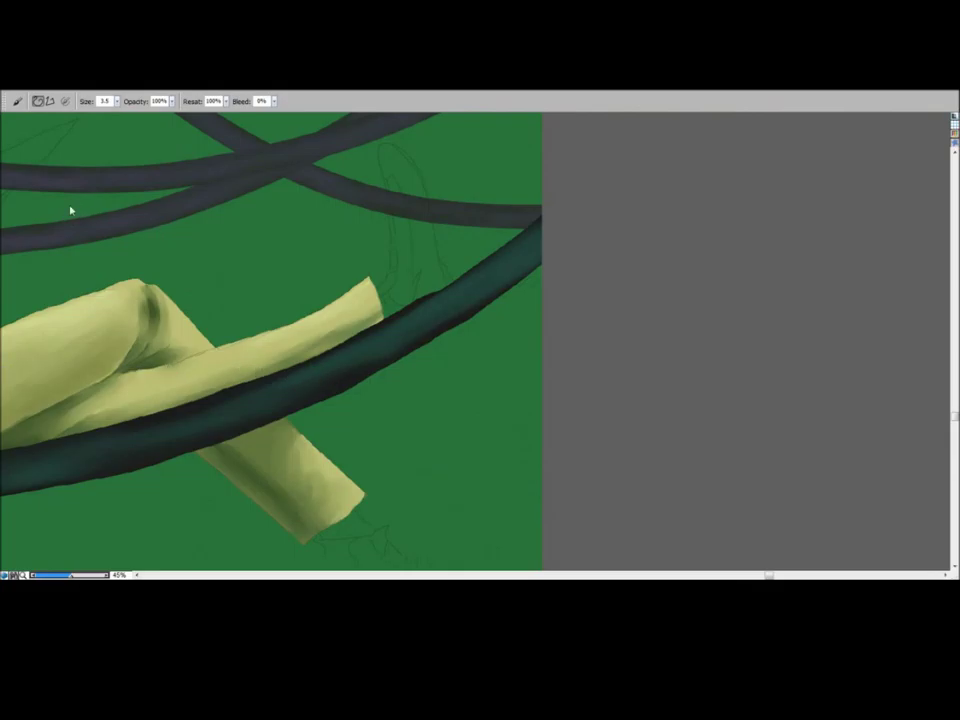
key("w")
left_click(317, 383)
left_click(285, 394, "shift")
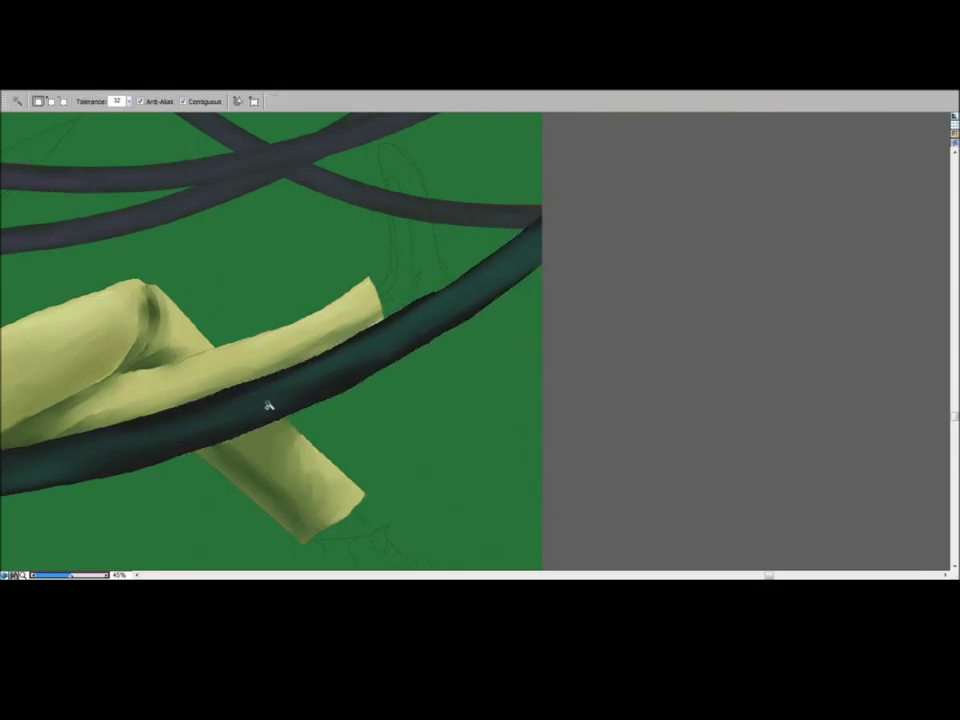
Step: Paint curved light teal bands across the cable's outer end, from the canvas edge to beneath the raised cuff
key("b")
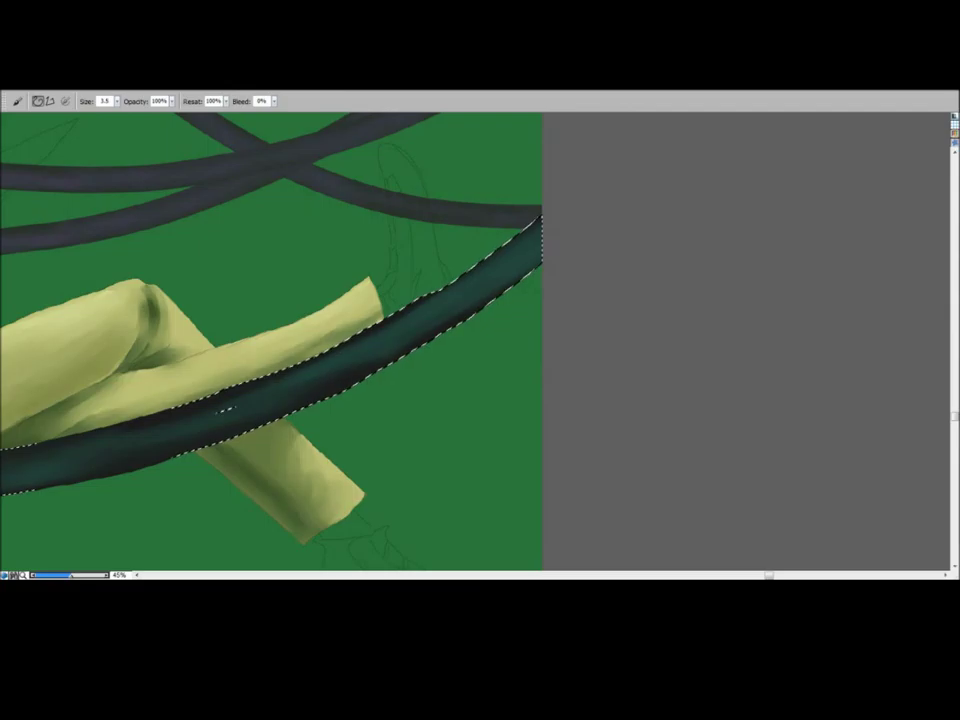
left_click_drag(487, 262, 501, 289)
left_click_drag(511, 241, 527, 268)
left_click_drag(441, 291, 457, 325)
left_click_drag(392, 319, 409, 353)
left_click_drag(343, 347, 357, 380)
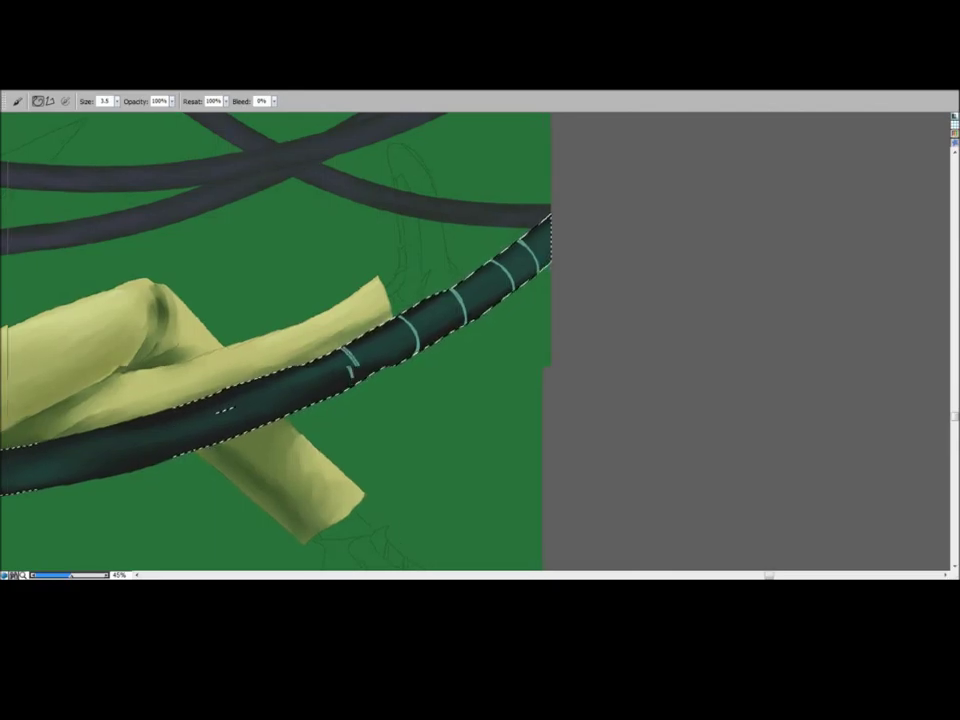
Step: Continue the curved light teal bands across the selected cable beneath the shin and thigh with brush size 3.5
left_click_drag(309, 439, 531, 434)
left_click_drag(520, 366, 528, 378)
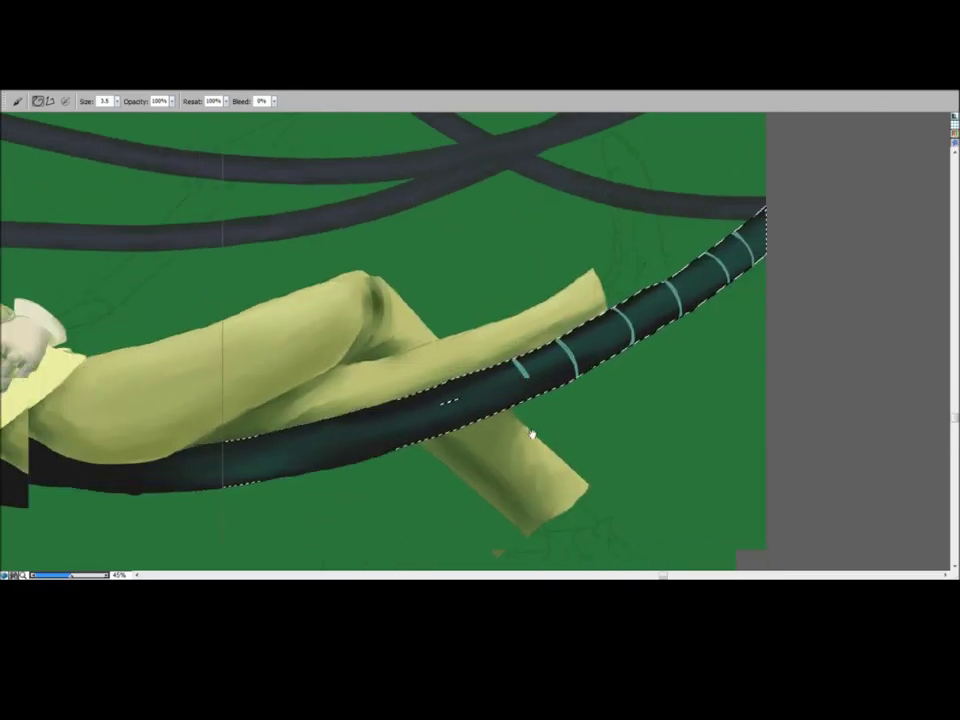
left_click_drag(520, 366, 531, 400)
left_click_drag(459, 378, 470, 423)
left_click_drag(384, 406, 397, 444)
left_click_drag(395, 442, 557, 422)
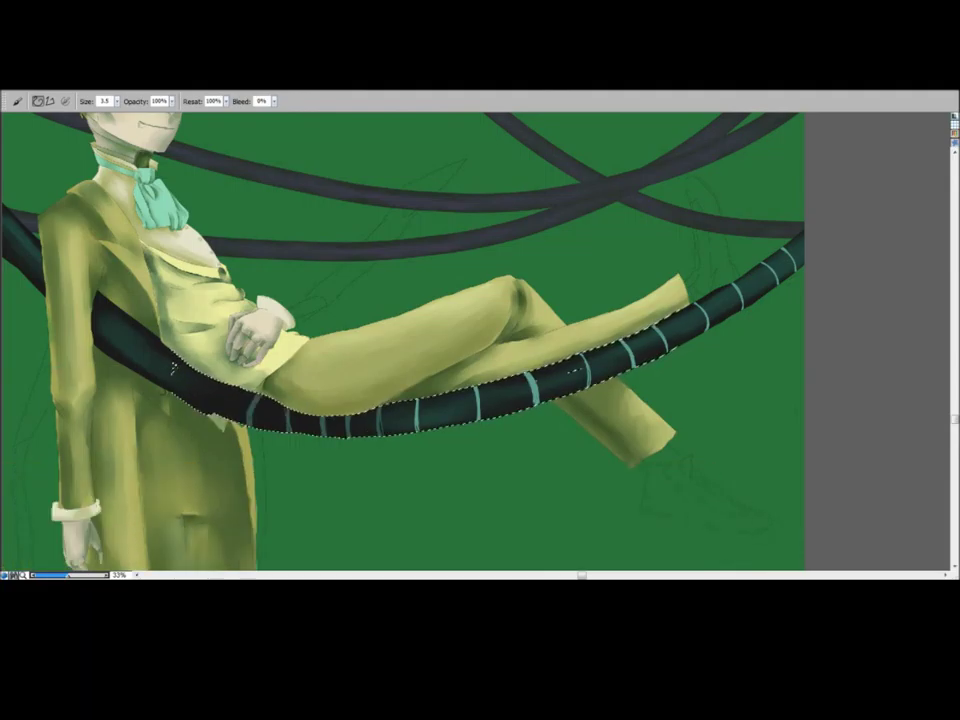
Step: Select the remaining cable sections behind the torso and beside the sleeve, and paint matching light teal bands across them
left_click_drag(227, 401, 457, 432)
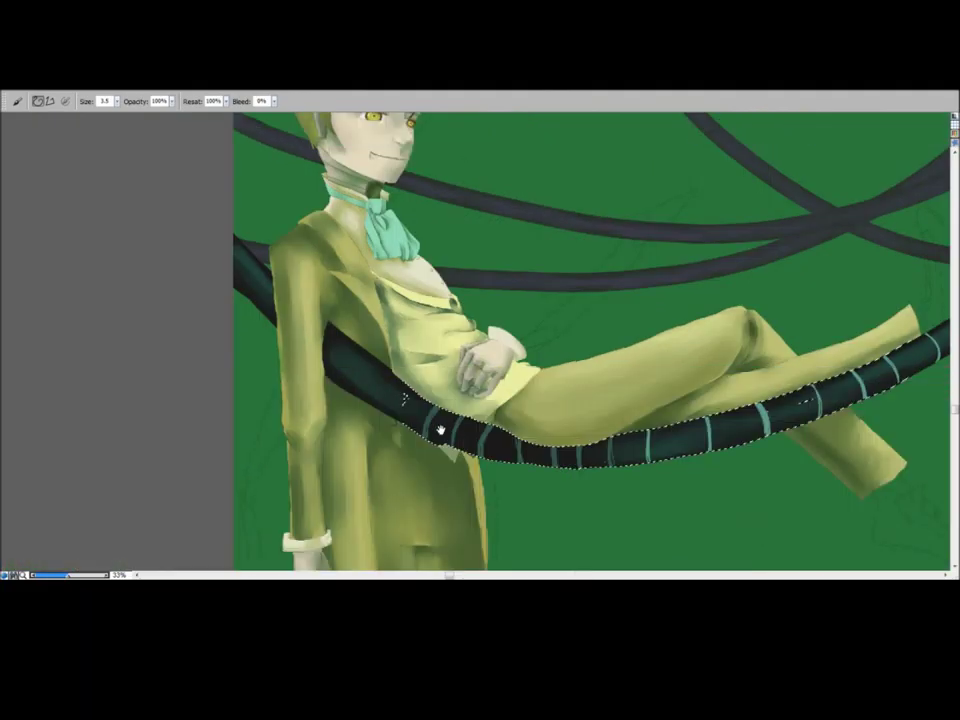
key("w")
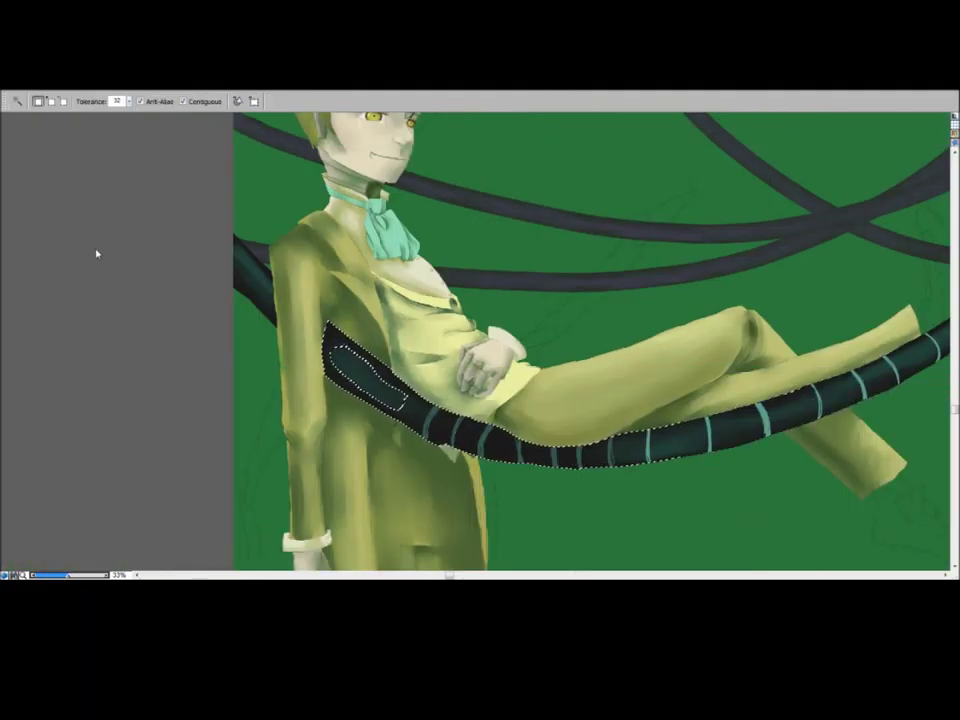
left_click(349, 375, "shift")
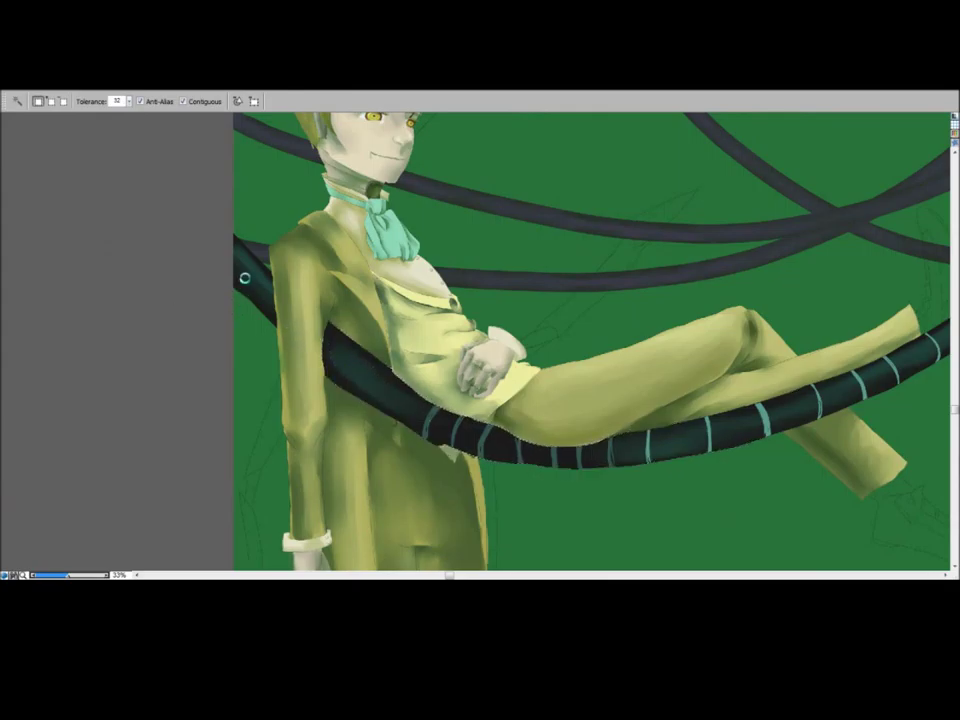
left_click(255, 282, "shift")
key("b")
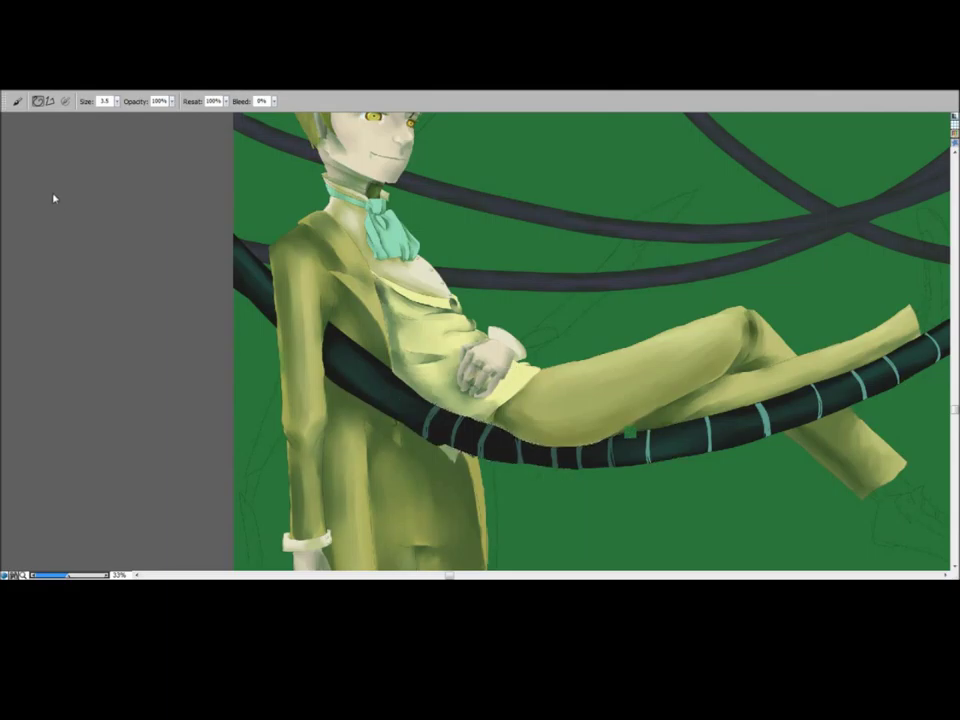
left_click_drag(411, 391, 394, 418)
Step: Block in the raised shoe above the thick cable in dark slate with brush size 13.6, following the sketch
key("ctrl+0")
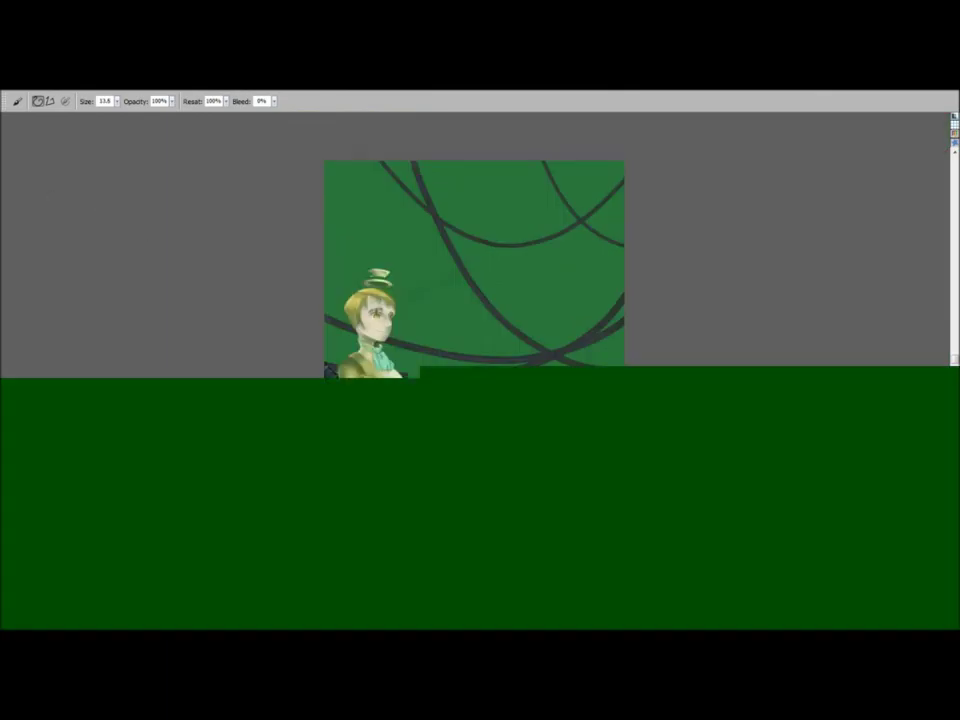
key("m")
left_click_drag(560, 337, 626, 395)
key("ctrl+plus")
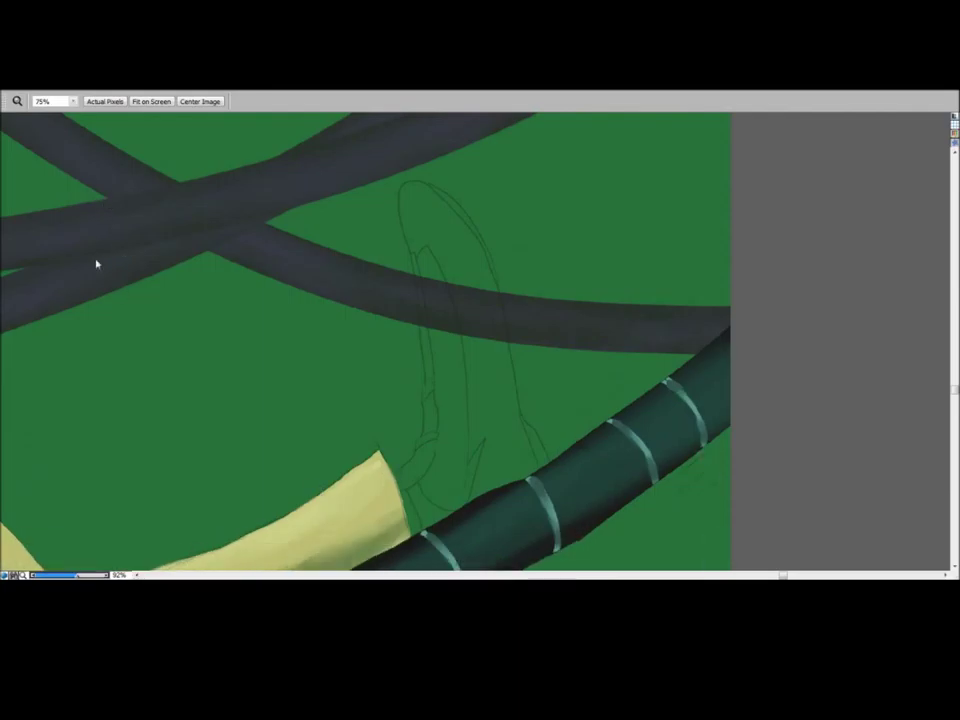
key("b")
mouse_move(412, 205)
left_mouse_down()
mouse_move(418, 262)
mouse_move(414, 215)
mouse_move(430, 196)
mouse_move(448, 210)
mouse_move(480, 283)
mouse_move(450, 262)
mouse_move(430, 395)
mouse_move(458, 400)
mouse_move(450, 430)
mouse_move(488, 260)
left_mouse_up()
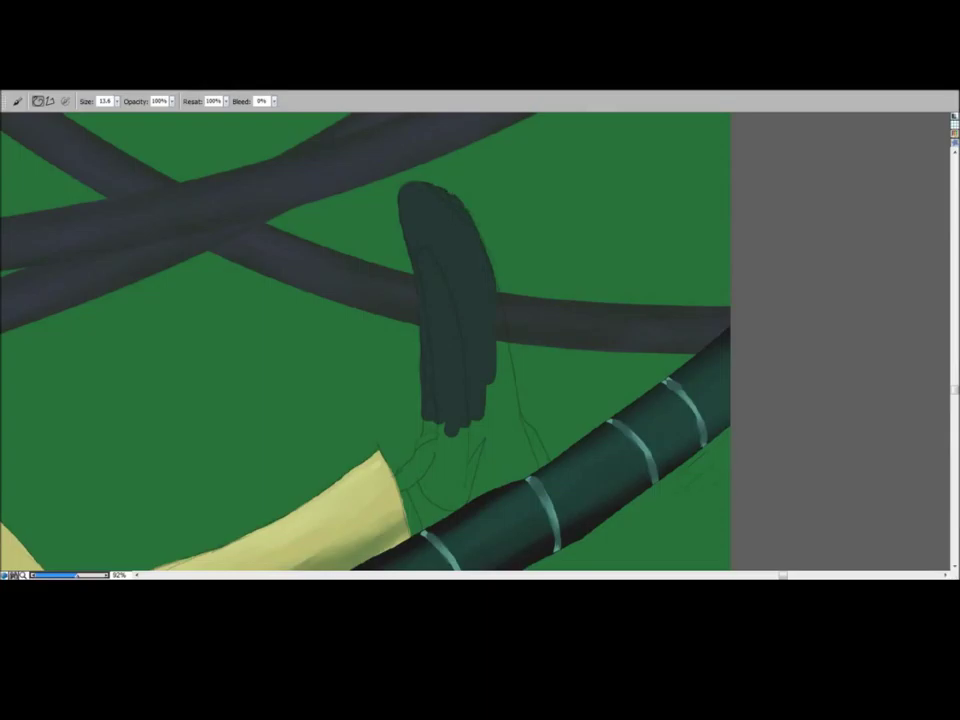
mouse_move(498, 330)
left_mouse_down()
mouse_move(522, 458)
mouse_move(540, 461)
mouse_move(504, 480)
mouse_move(464, 480)
mouse_move(490, 438)
mouse_move(458, 500)
mouse_move(450, 440)
mouse_move(434, 492)
mouse_move(414, 516)
mouse_move(422, 475)
left_mouse_up()
mouse_move(433, 425)
left_mouse_down()
mouse_move(428, 468)
mouse_move(387, 487)
left_mouse_up()
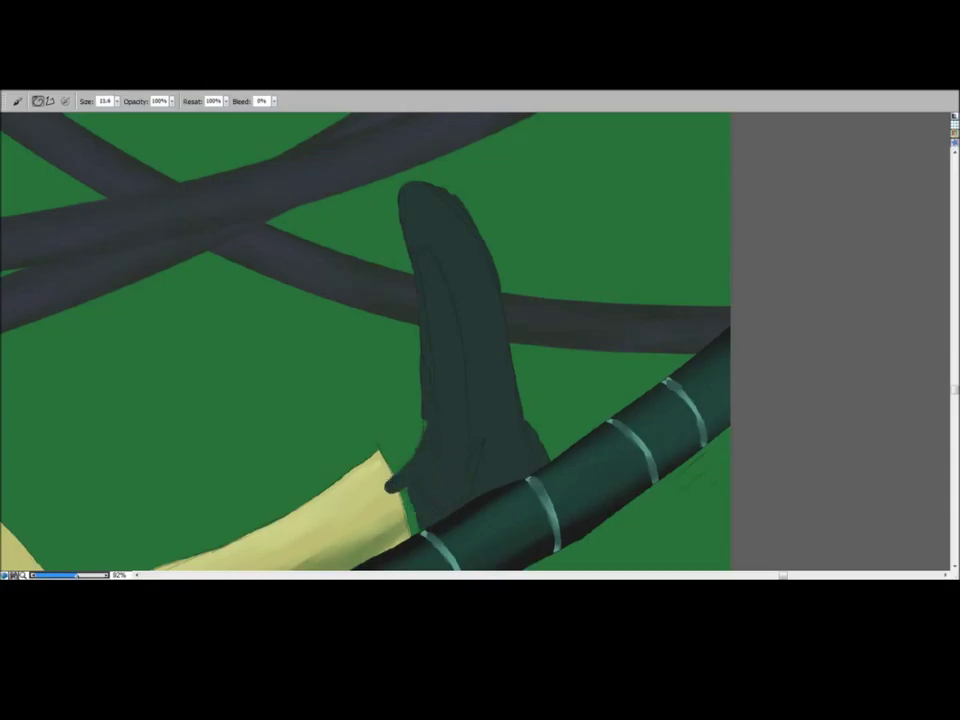
Step: Clean up the raised shoe's outline and its join with the cuff and cable, using brush size 3.7 and a size 2.4 eraser
left_click(36, 239)
left_click_drag(386, 478, 388, 489)
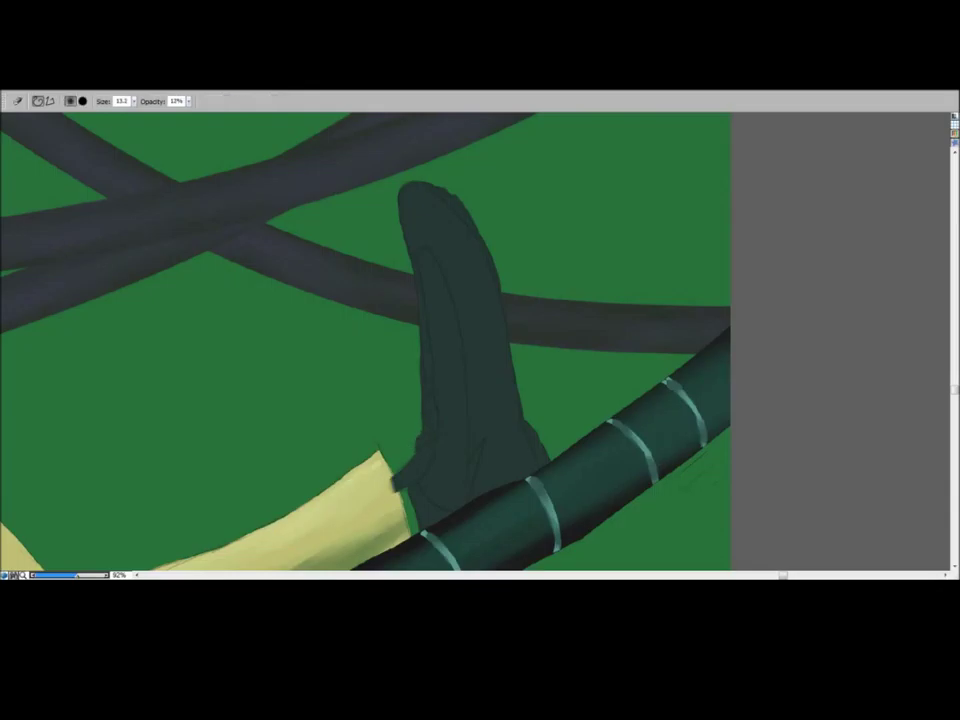
key("b")
left_click(8, 134)
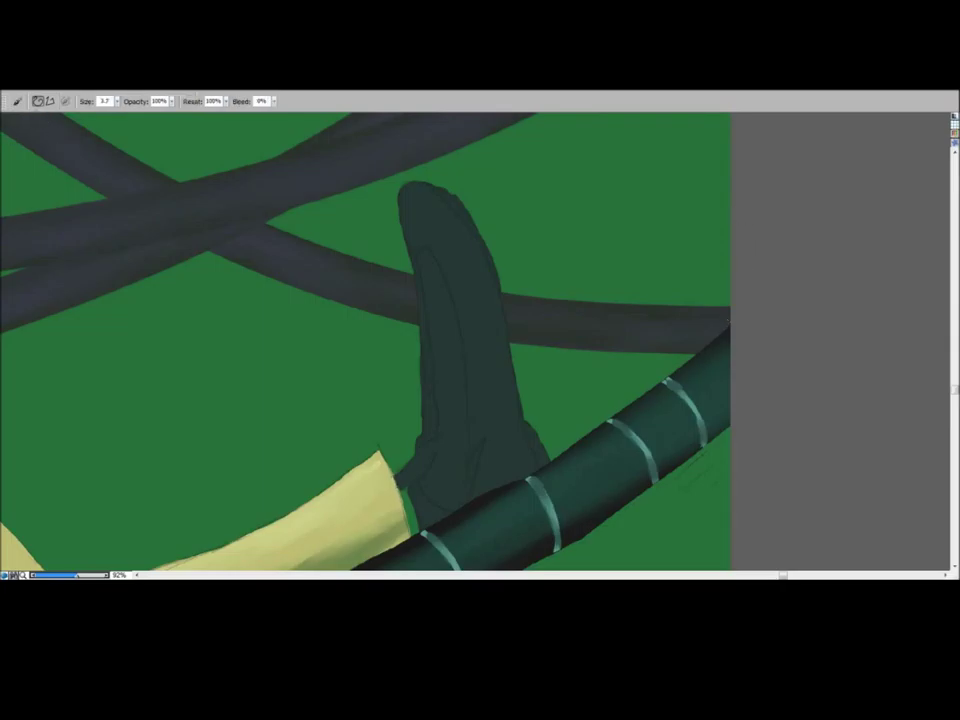
left_click(9, 198)
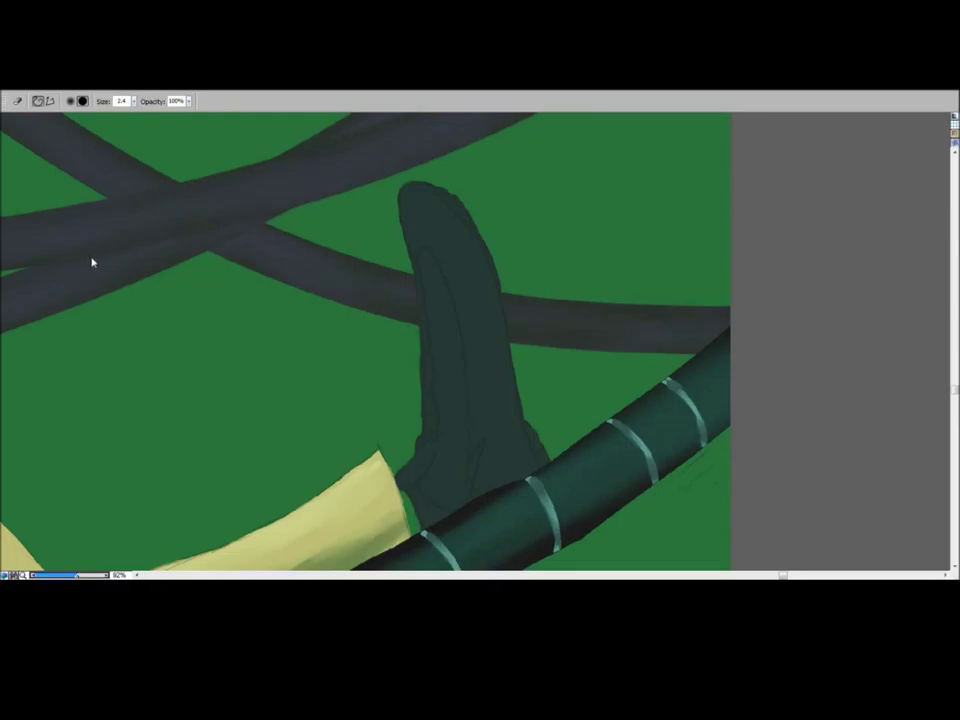
left_click_drag(105, 232, 105, 203)
key("b")
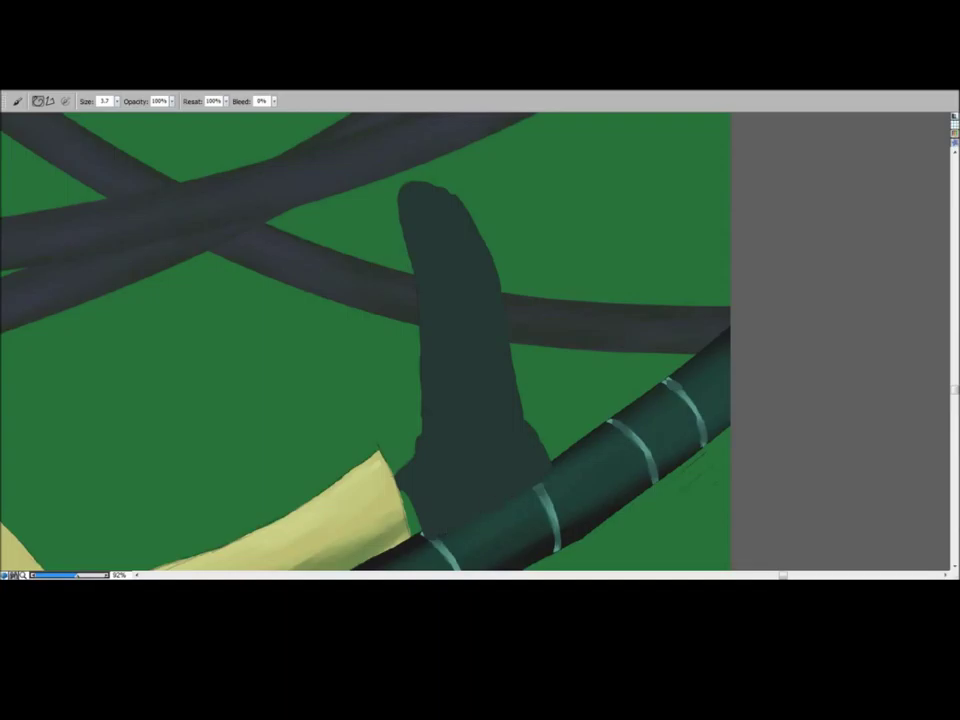
key("ctrl+z")
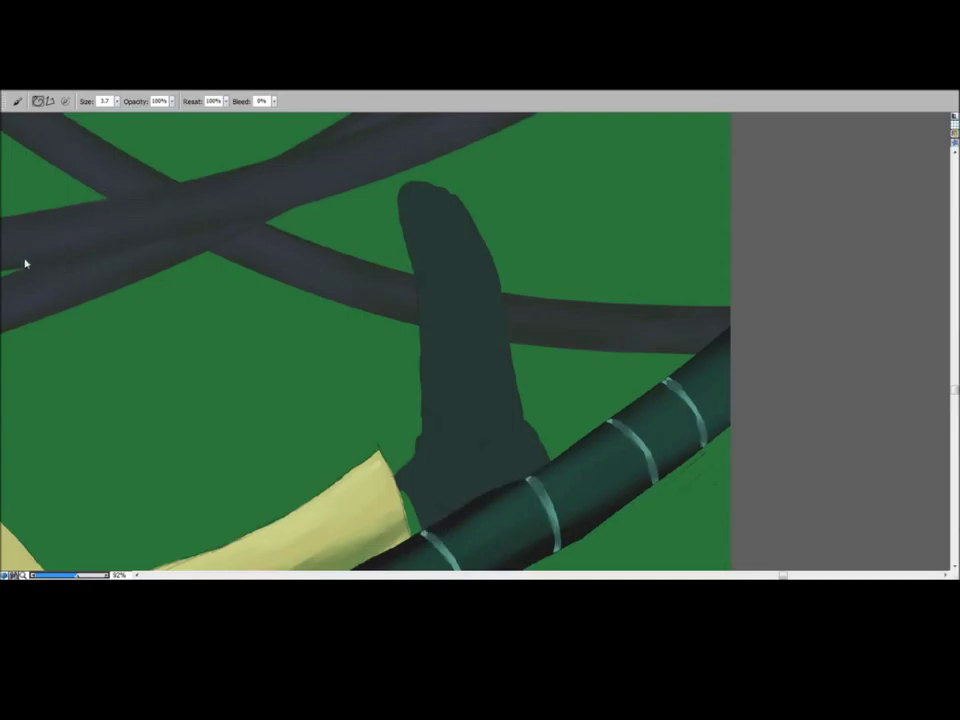
left_click(25, 261)
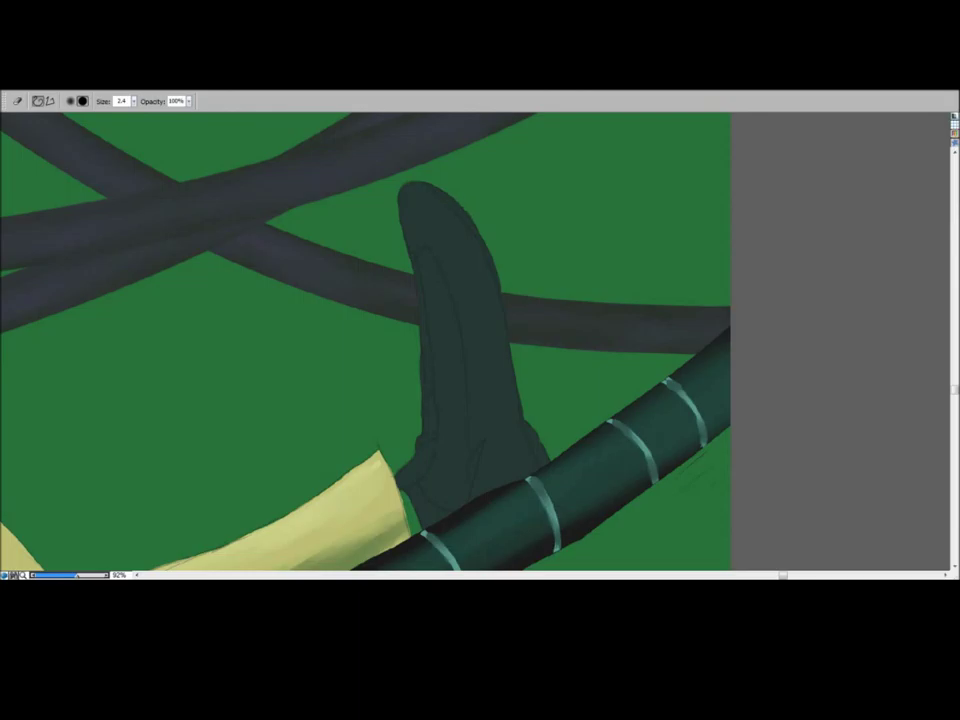
left_click(13, 139)
Step: Outline the lower shoe beneath the hanging trouser leg in dark slate with brush size 3.7
left_click_drag(430, 520, 409, 200)
left_click_drag(409, 435, 485, 125)
left_click_drag(585, 400, 531, 397)
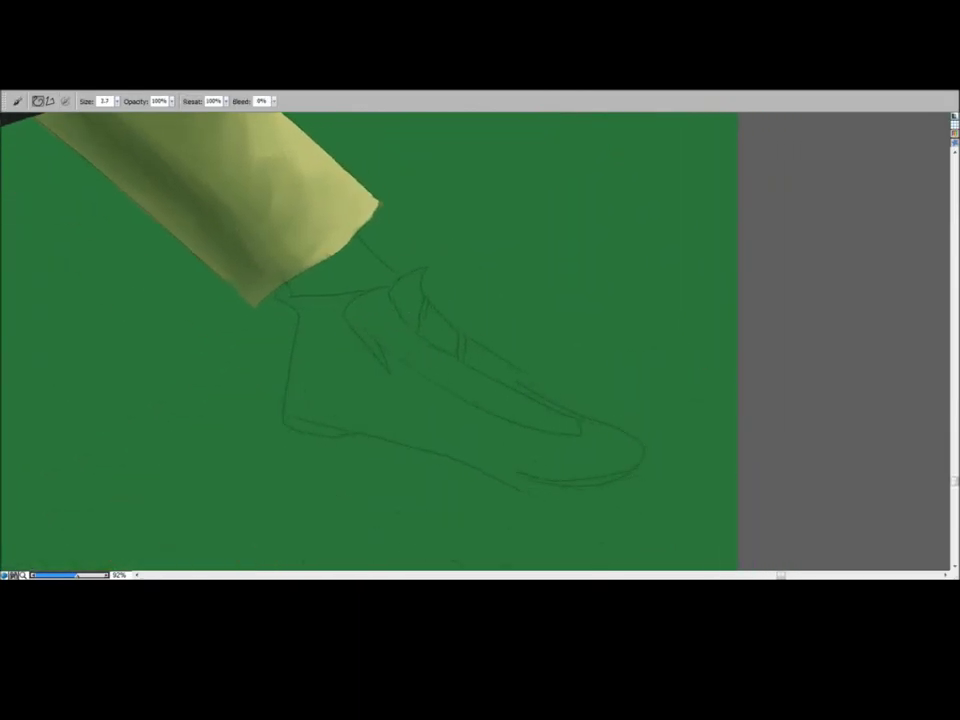
left_click_drag(368, 290, 321, 298)
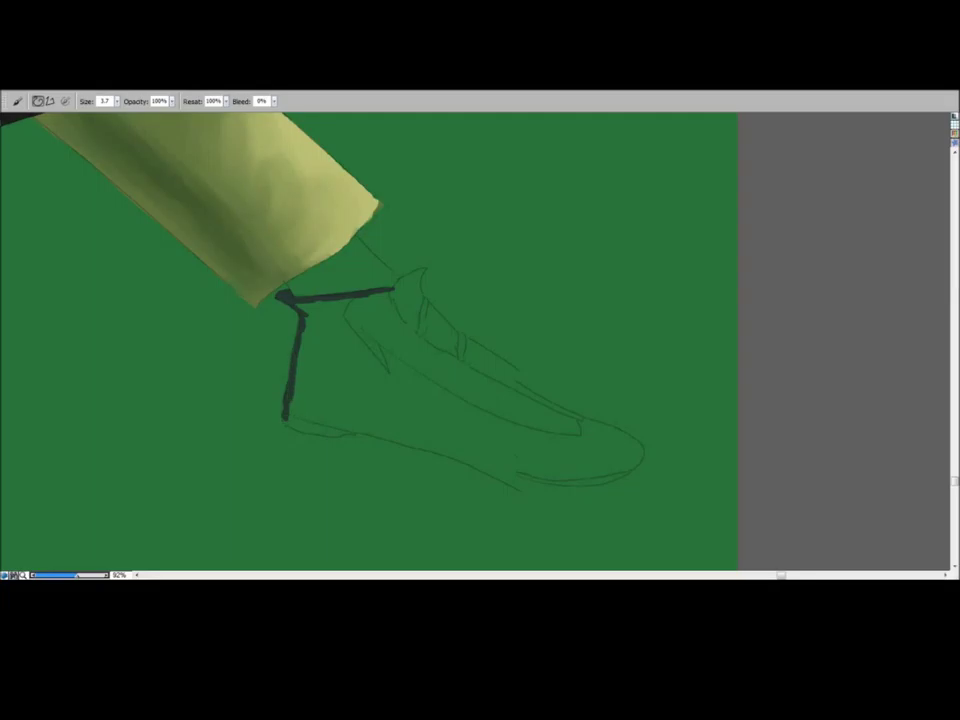
mouse_move(336, 433)
left_mouse_down()
mouse_move(284, 424)
mouse_move(366, 430)
left_mouse_up()
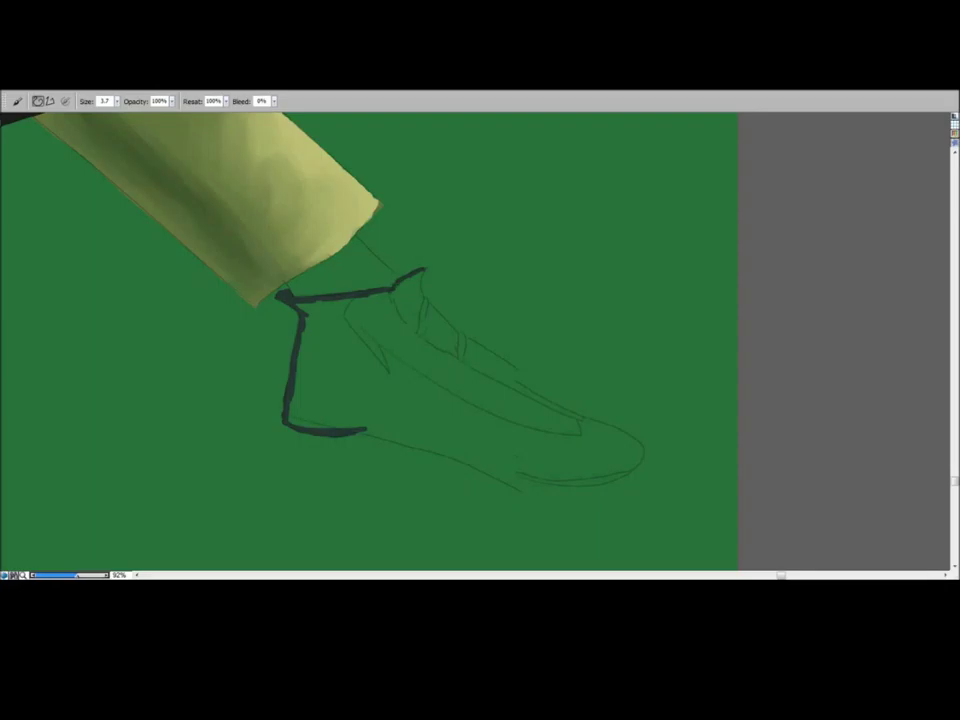
left_click_drag(462, 337, 640, 447)
mouse_move(586, 414)
left_mouse_down()
mouse_move(633, 436)
mouse_move(508, 484)
left_mouse_up()
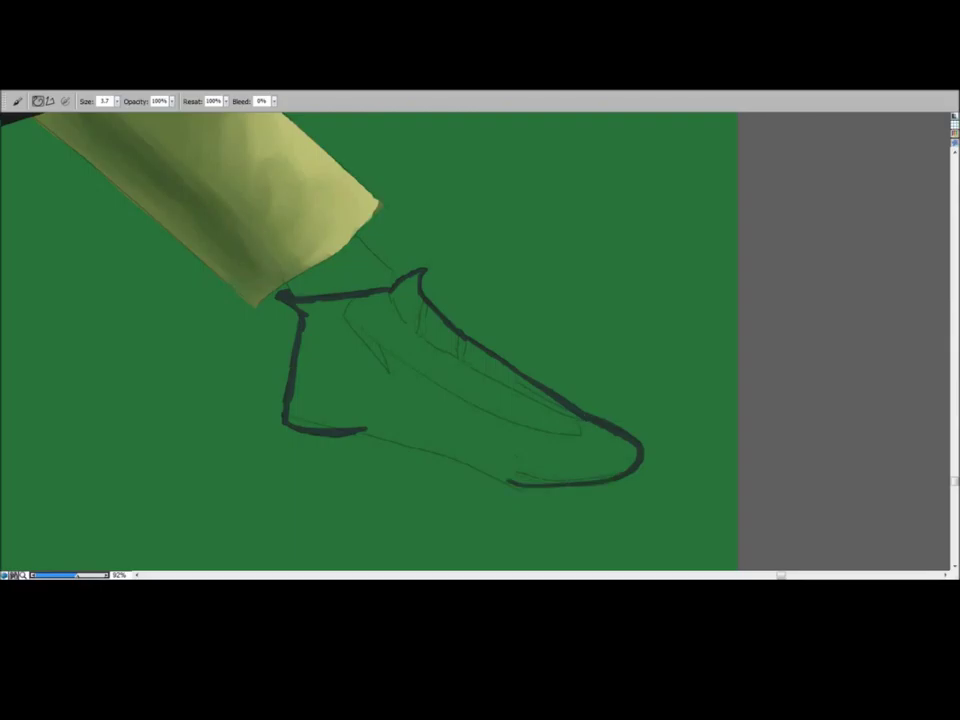
left_click_drag(366, 432, 456, 460)
Step: Fill the outlined lower shoe with the same dark slate using the Paint Bucket at tolerance 32
key("k")
left_click(414, 371)
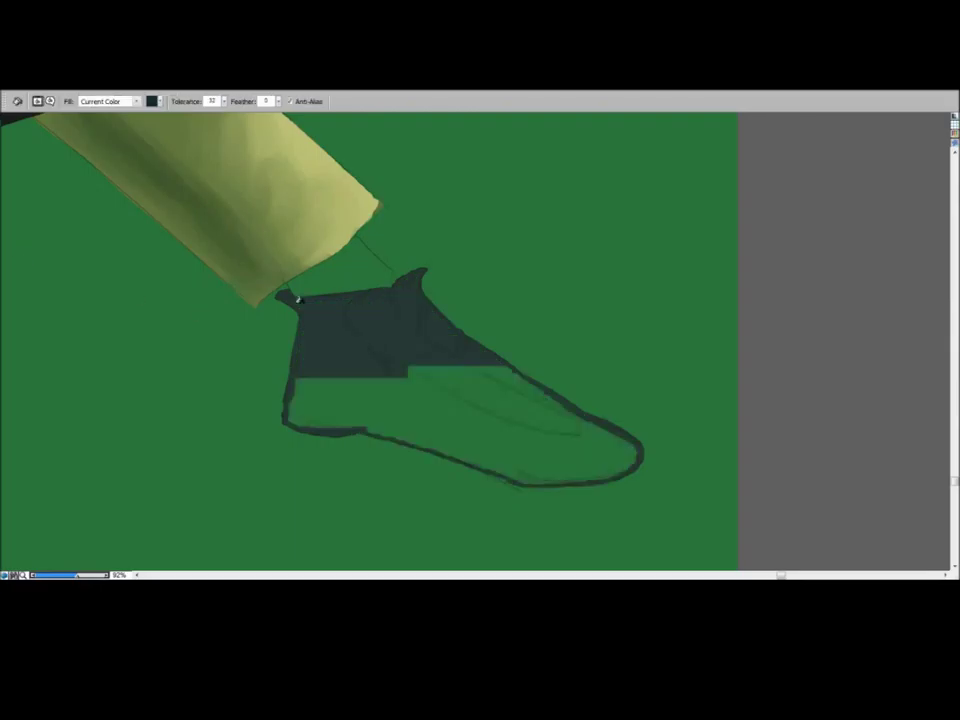
key("n")
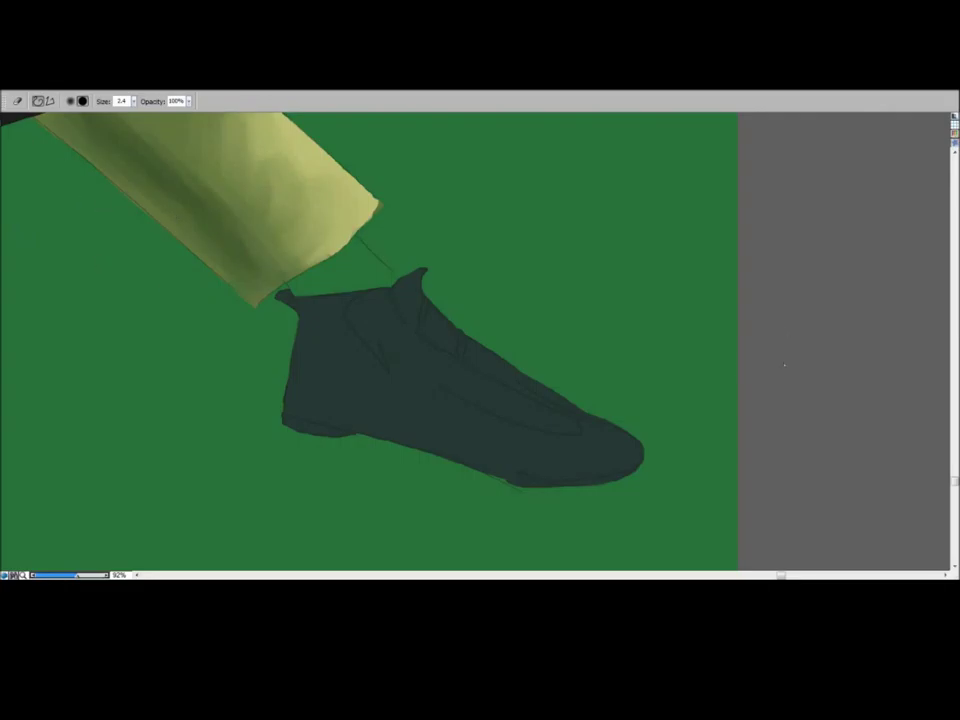
Step: Paint near-black shadow lines along the lower shoe's lacing, tongue and side seam with brush size 3.7
key("d")
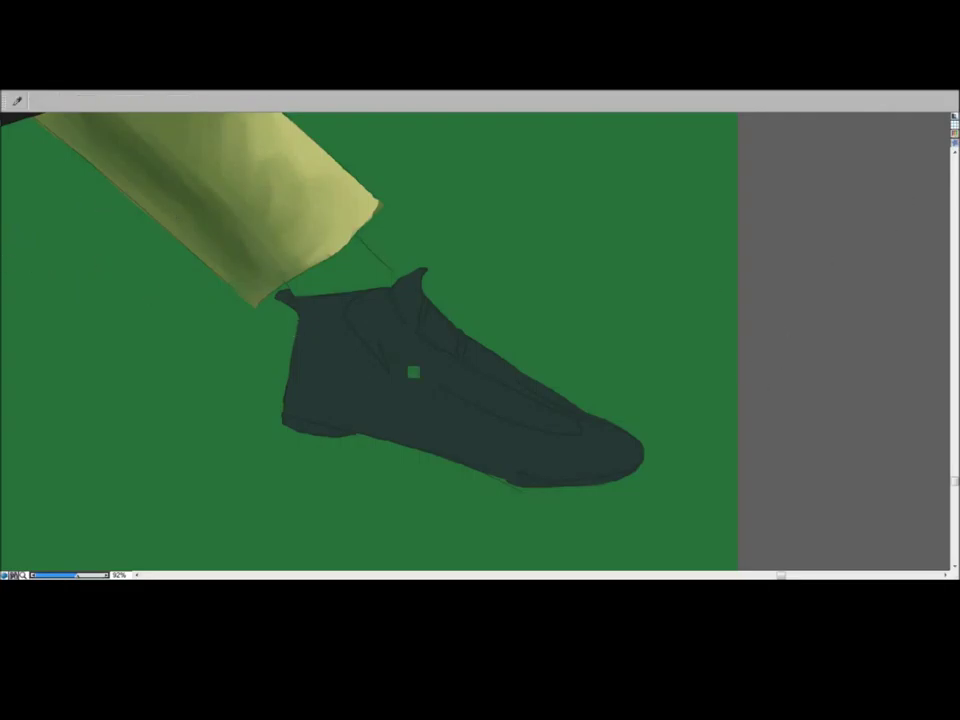
key("b")
left_click_drag(466, 348, 505, 382)
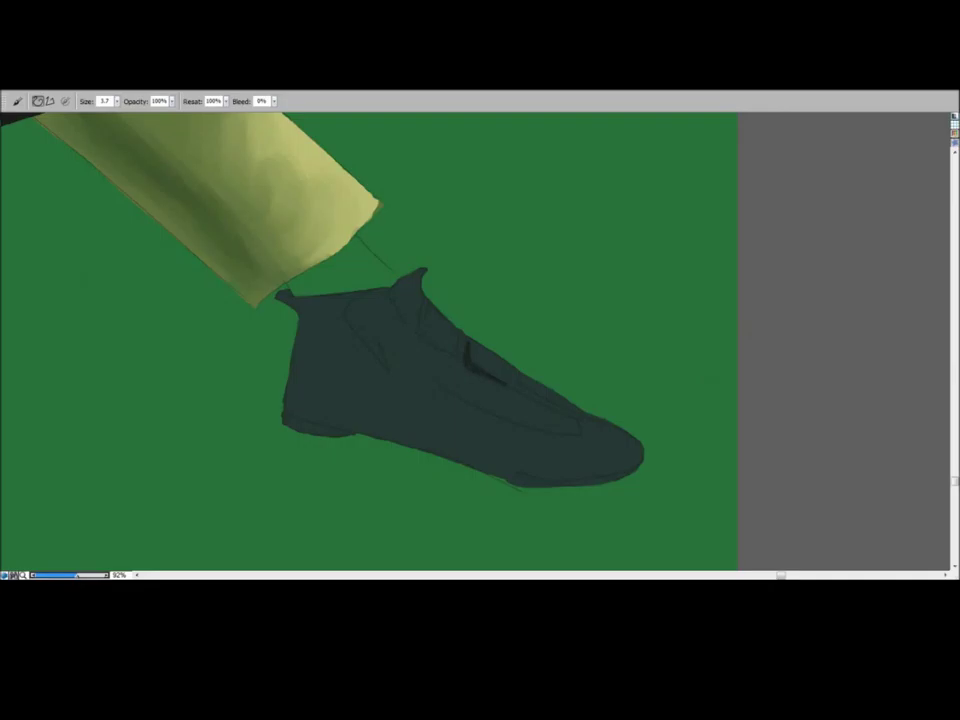
left_click_drag(429, 333, 443, 349)
mouse_move(395, 300)
left_mouse_down()
mouse_move(404, 314)
mouse_move(393, 378)
left_mouse_up()
mouse_move(382, 348)
left_mouse_down()
mouse_move(492, 417)
mouse_move(580, 439)
mouse_move(587, 422)
mouse_move(585, 430)
left_mouse_up()
mouse_move(388, 362)
left_mouse_down()
mouse_move(400, 380)
mouse_move(510, 428)
left_mouse_up()
Step: Paint near-black shadows along the lower shoe's sole, heel, ankle collar and toe cap
mouse_move(623, 470)
left_mouse_down()
mouse_move(515, 483)
mouse_move(468, 465)
left_mouse_up()
mouse_move(296, 308)
left_mouse_down()
mouse_move(304, 316)
mouse_move(325, 309)
left_mouse_up()
mouse_move(285, 411)
left_mouse_down()
mouse_move(345, 432)
mouse_move(304, 431)
left_mouse_up()
left_click_drag(487, 466, 354, 429)
left_click_drag(449, 457, 484, 465)
mouse_move(580, 424)
left_mouse_down()
mouse_move(630, 444)
mouse_move(630, 434)
mouse_move(618, 457)
left_mouse_up()
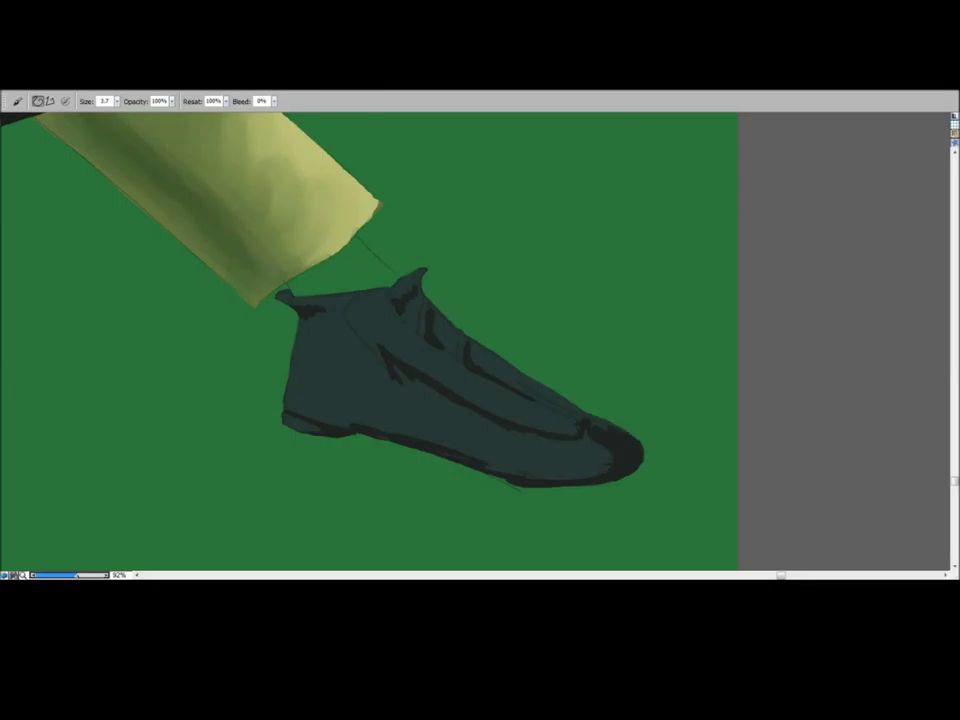
Step: Blend the lower shoe's shadows into the slate base with the size 7.1 brush at 50% opacity and touch up the creases
left_click(726, 212)
key("bracketright")
key("bracketright")
key("bracketleft")
key("bracketleft")
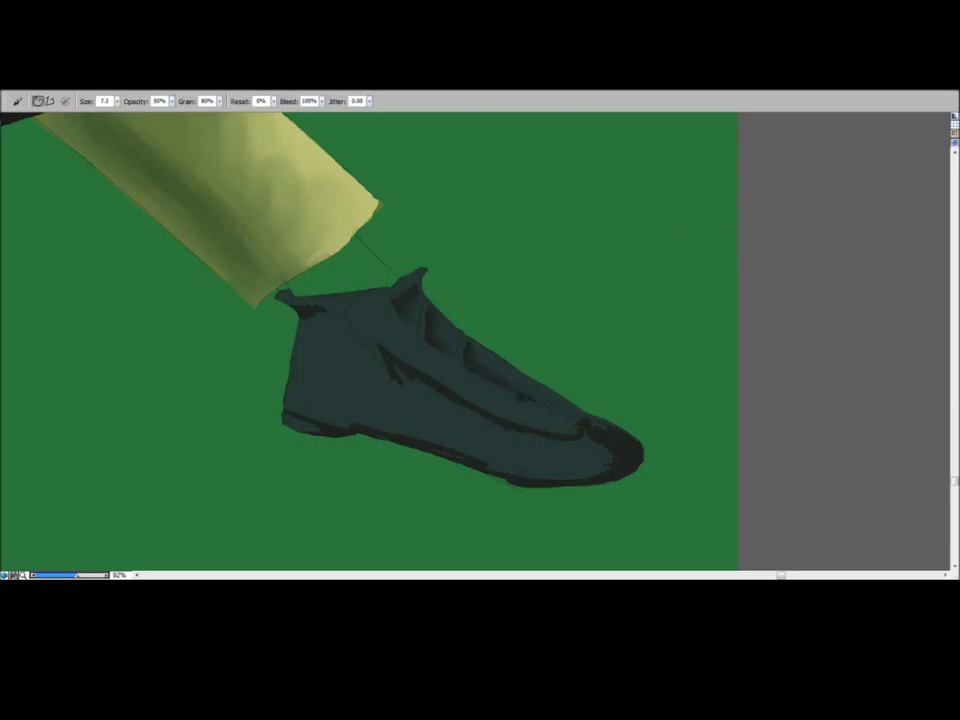
left_click_drag(622, 437, 596, 466)
left_click_drag(575, 436, 510, 425)
mouse_move(443, 396)
left_mouse_down()
mouse_move(403, 374)
mouse_move(486, 408)
left_mouse_up()
key("b")
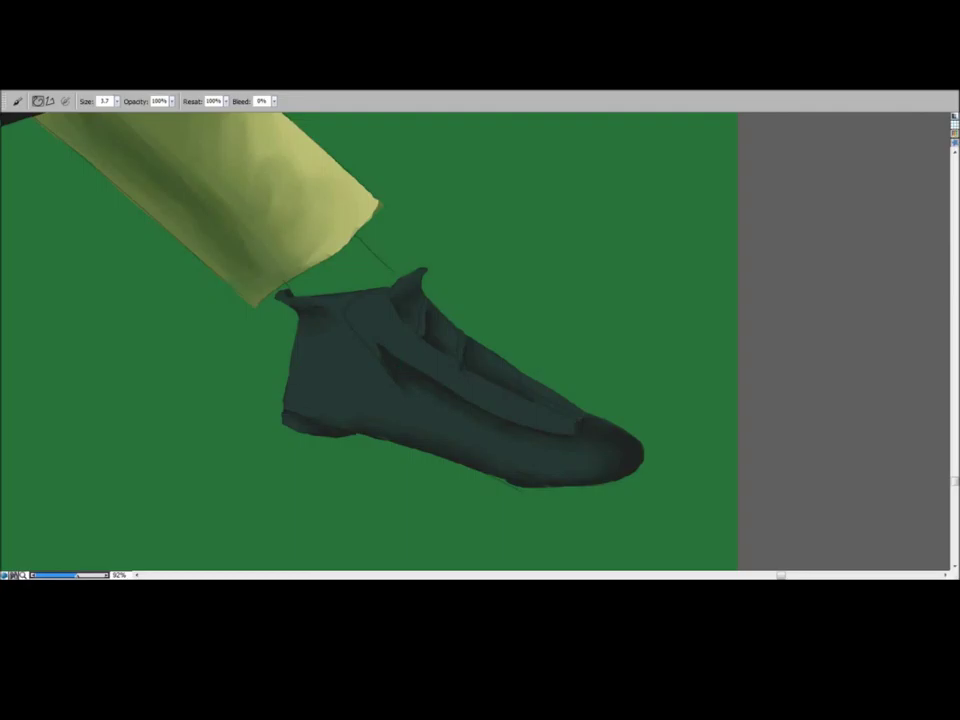
key("b")
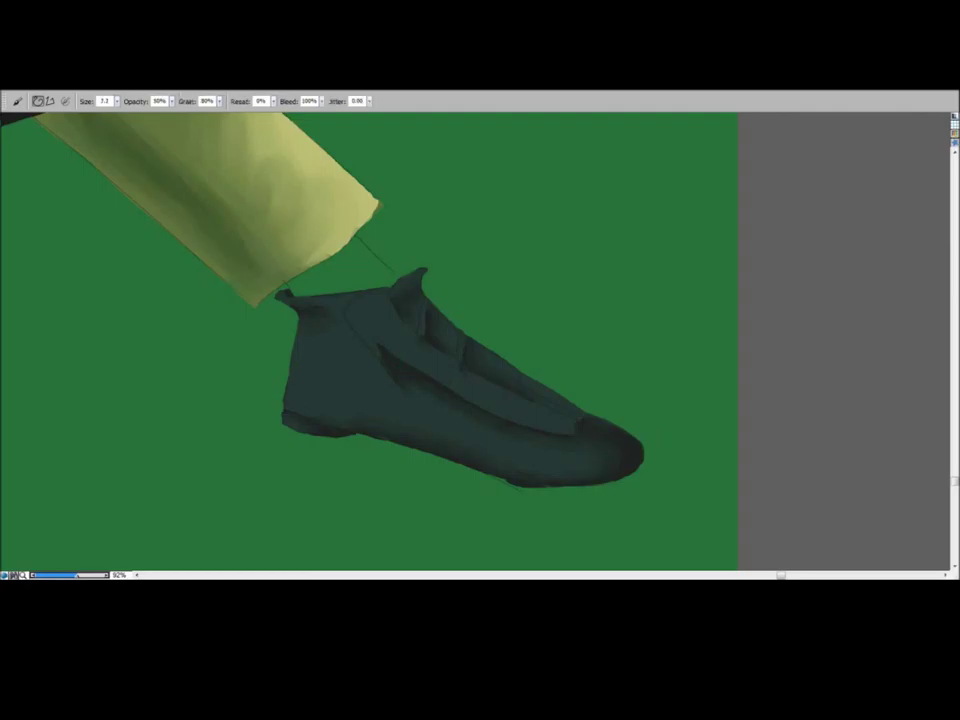
key("b")
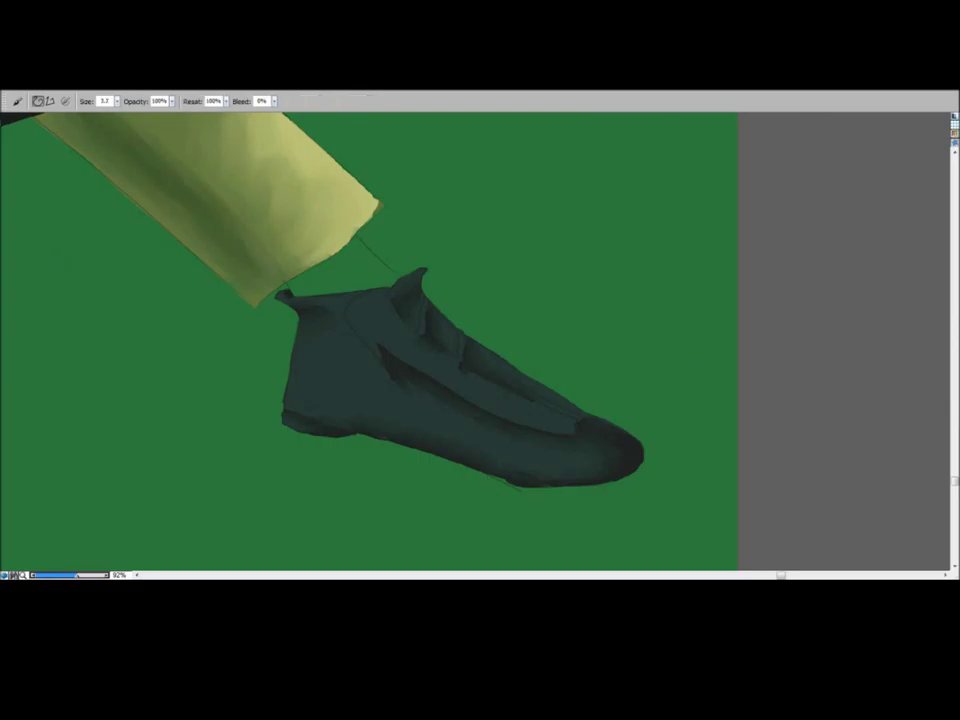
Step: Paint near-black shadows along the raised shoe's edges, seam and ankle creases at size 3.7, and blend them at size 7.1
key("b")
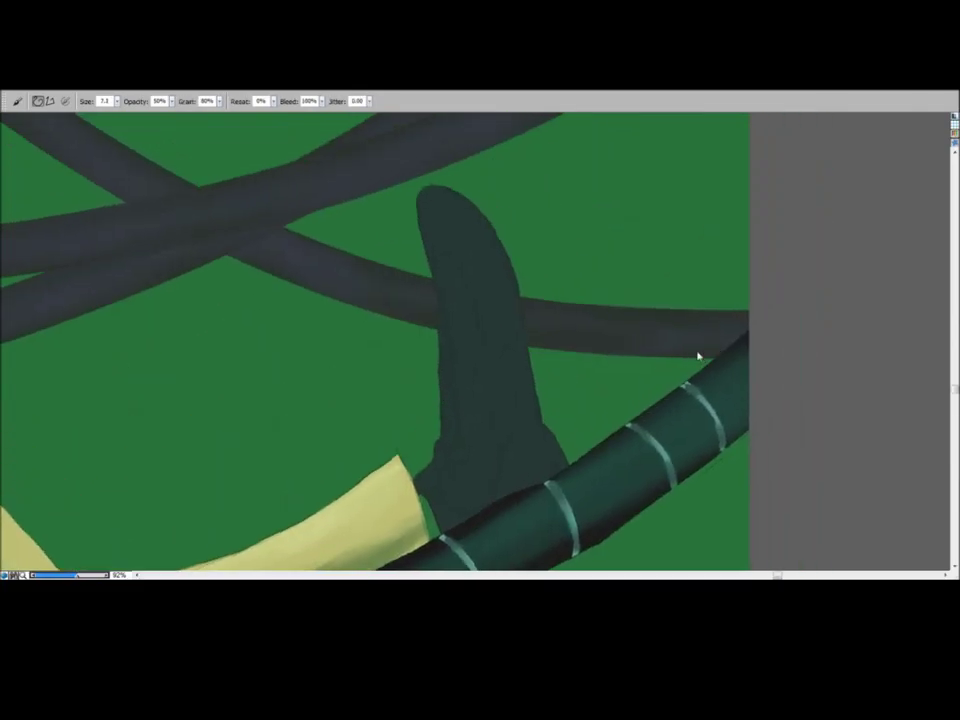
mouse_move(462, 197)
left_mouse_down()
mouse_move(492, 228)
mouse_move(518, 288)
left_mouse_up()
mouse_move(446, 253)
left_mouse_down()
mouse_move(489, 389)
mouse_move(486, 491)
left_mouse_up()
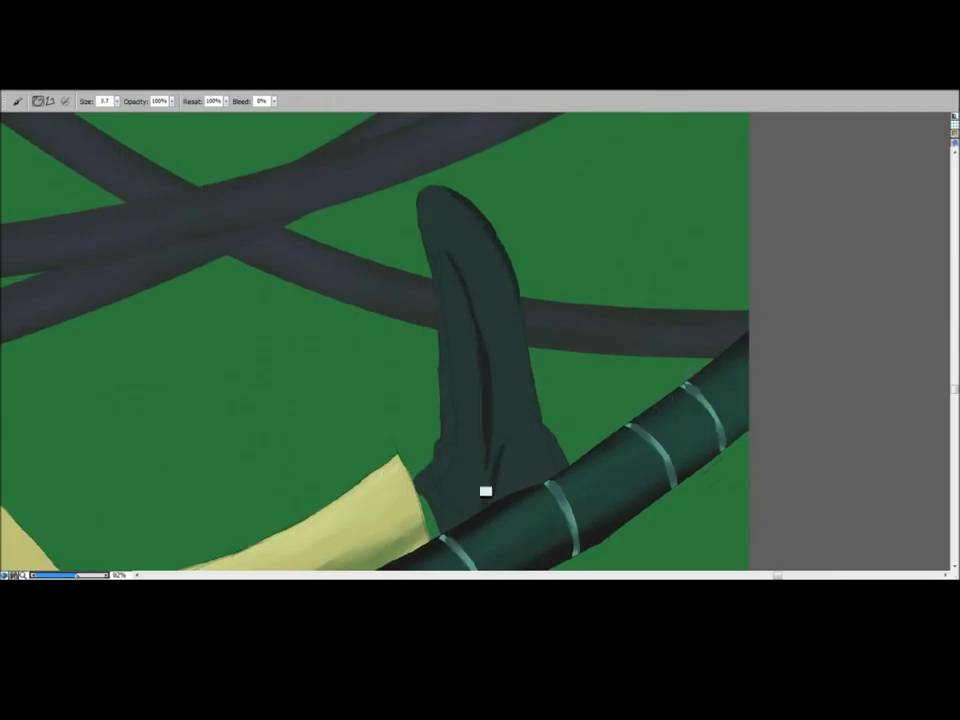
left_click_drag(431, 488, 458, 521)
left_click_drag(454, 440, 444, 470)
left_click_drag(449, 396, 456, 434)
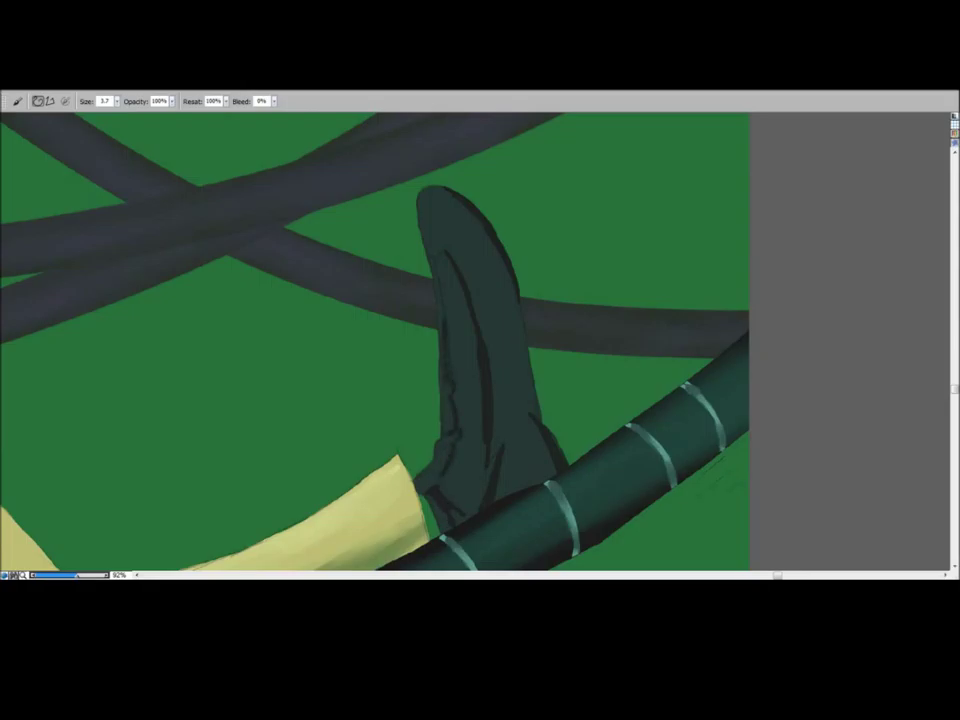
mouse_move(433, 189)
left_mouse_down()
mouse_move(499, 268)
mouse_move(538, 411)
left_mouse_up()
left_click(726, 220)
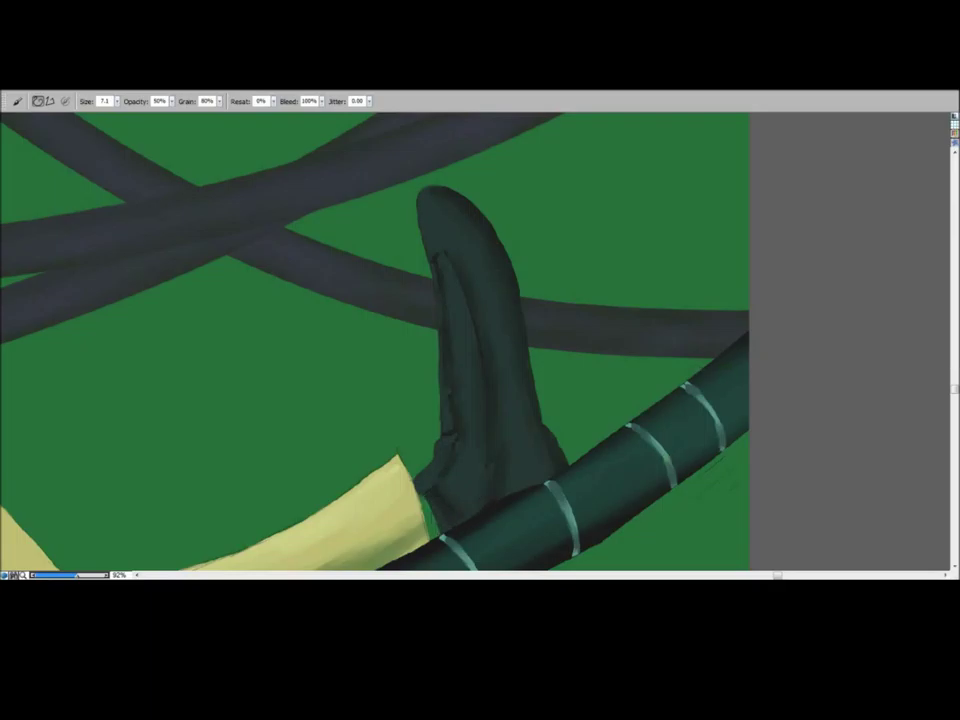
Step: Add shading around the lower shoe's heel and ankle and soften it with the 50% opacity blending brush at size 13.6
scroll(475, 341, "down", 4)
left_click_drag(410, 550, 428, 316)
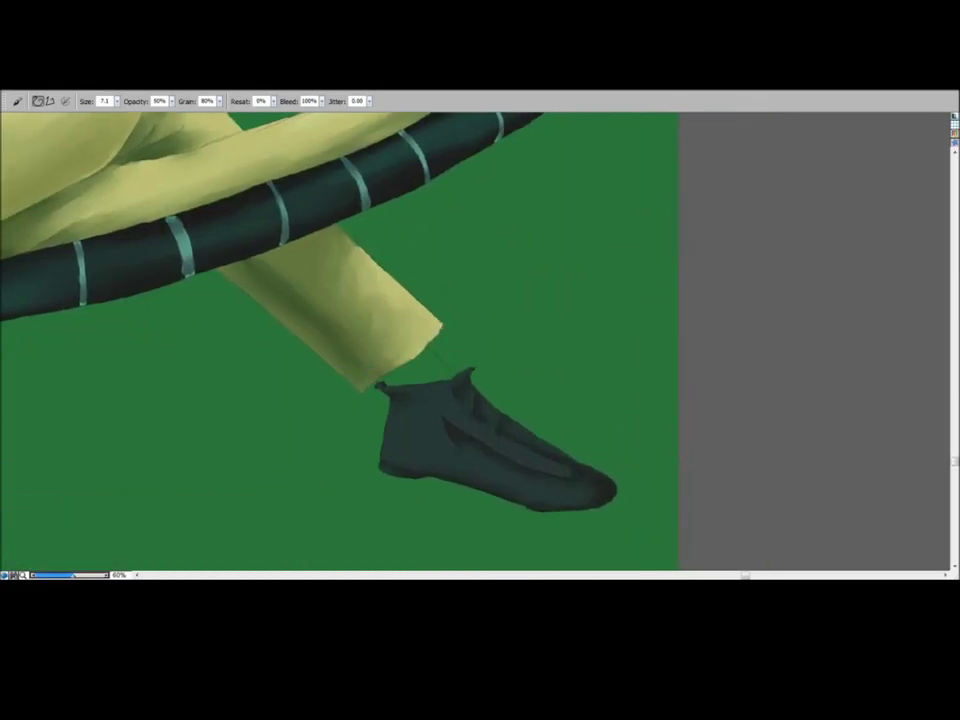
left_click(955, 371)
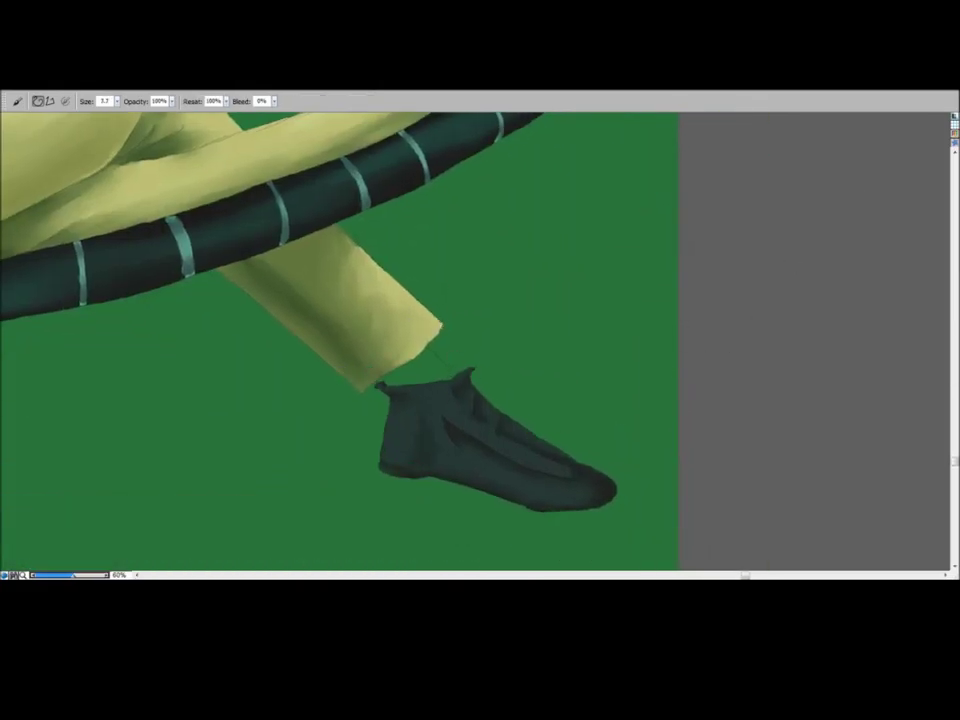
left_click(955, 286)
key("bracketleft")
left_click_drag(428, 472, 415, 459)
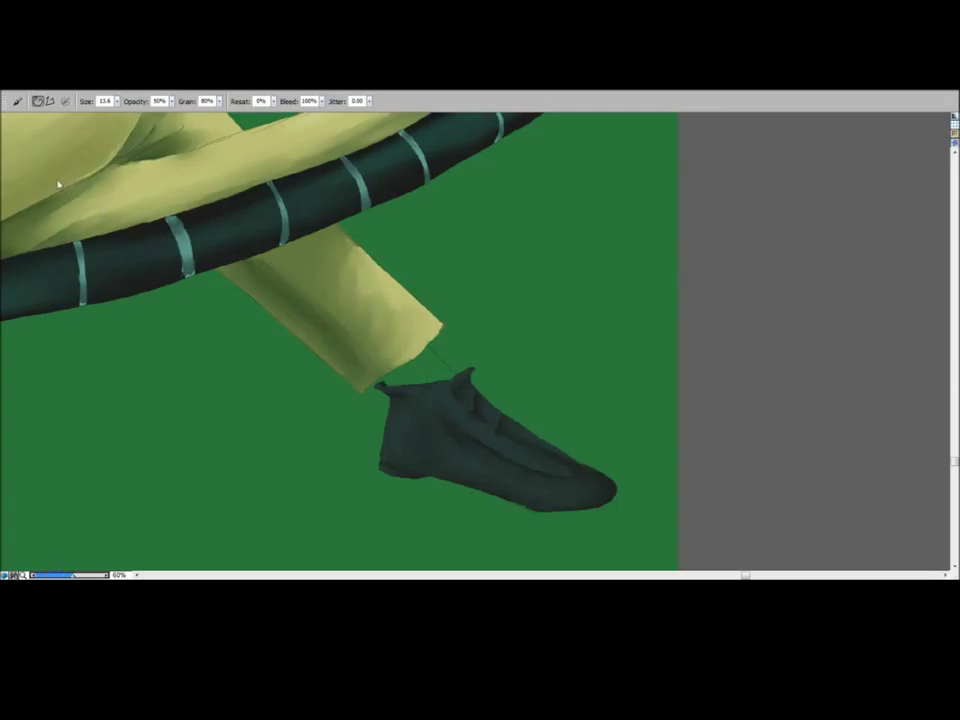
Step: Paint and blend lighter accents along the lower shoe's tongue, side panel and heel
key("bracketleft")
mouse_move(436, 391)
left_mouse_down()
mouse_move(434, 412)
mouse_move(472, 410)
mouse_move(549, 468)
left_mouse_up()
mouse_move(397, 415)
left_mouse_down()
mouse_move(388, 447)
mouse_move(402, 463)
mouse_move(508, 485)
left_mouse_up()
mouse_move(438, 392)
left_mouse_down()
mouse_move(424, 399)
mouse_move(437, 393)
mouse_move(424, 401)
mouse_move(433, 411)
mouse_move(427, 398)
mouse_move(512, 454)
mouse_move(550, 466)
left_mouse_up()
left_click(696, 258)
mouse_move(454, 461)
left_mouse_down()
mouse_move(478, 472)
mouse_move(461, 456)
mouse_move(510, 467)
mouse_move(474, 457)
left_mouse_up()
left_click_drag(391, 416, 391, 432)
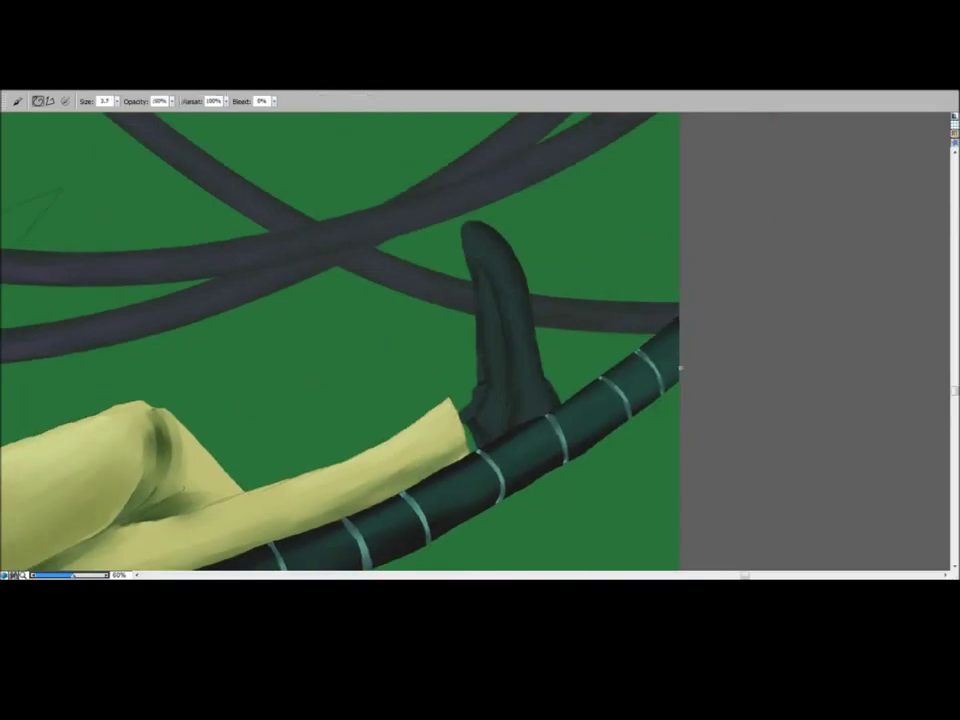
Step: Paint teal highlights along the raised shoe's inner panel, toe and ankle at size 3.7, and blend them at size 7.1
mouse_move(481, 284)
left_mouse_down()
mouse_move(492, 353)
mouse_move(473, 393)
left_mouse_up()
mouse_move(465, 231)
left_mouse_down()
mouse_move(468, 254)
mouse_move(469, 244)
left_mouse_up()
key("bracketleft")
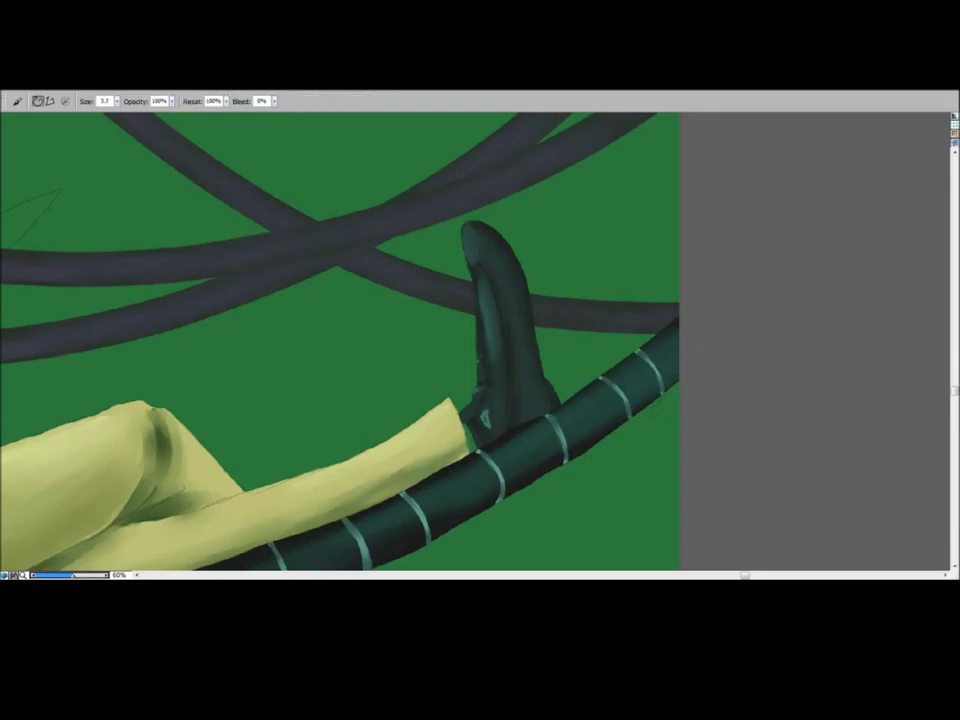
key("ctrl+z")
key("ctrl+z")
key("ctrl+z")
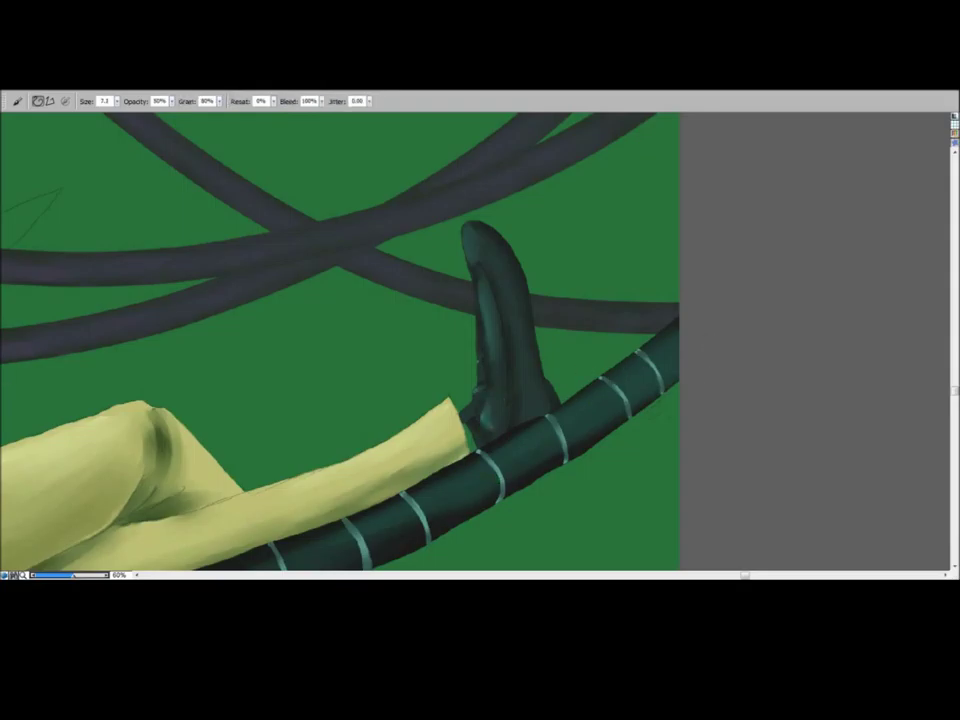
Step: Examine the whole illustration and the gap between the raised trouser cuff and the shoe
double_click(25, 279)
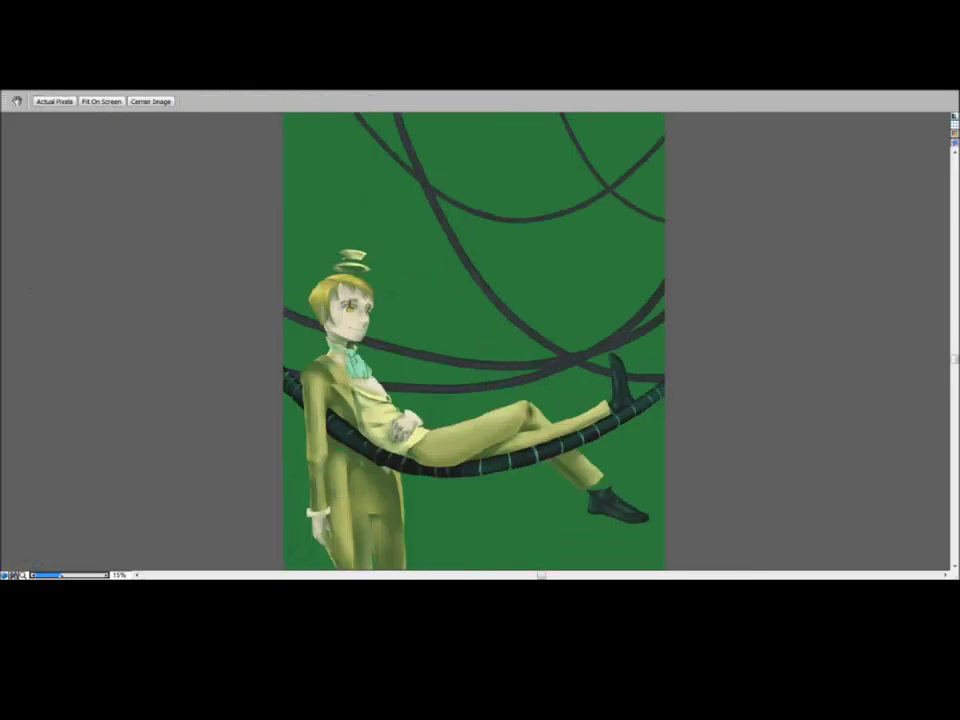
double_click(15, 279)
left_click_drag(491, 457, 230, 130)
left_click_drag(760, 560, 187, 350)
left_click_drag(349, 288, 268, 380)
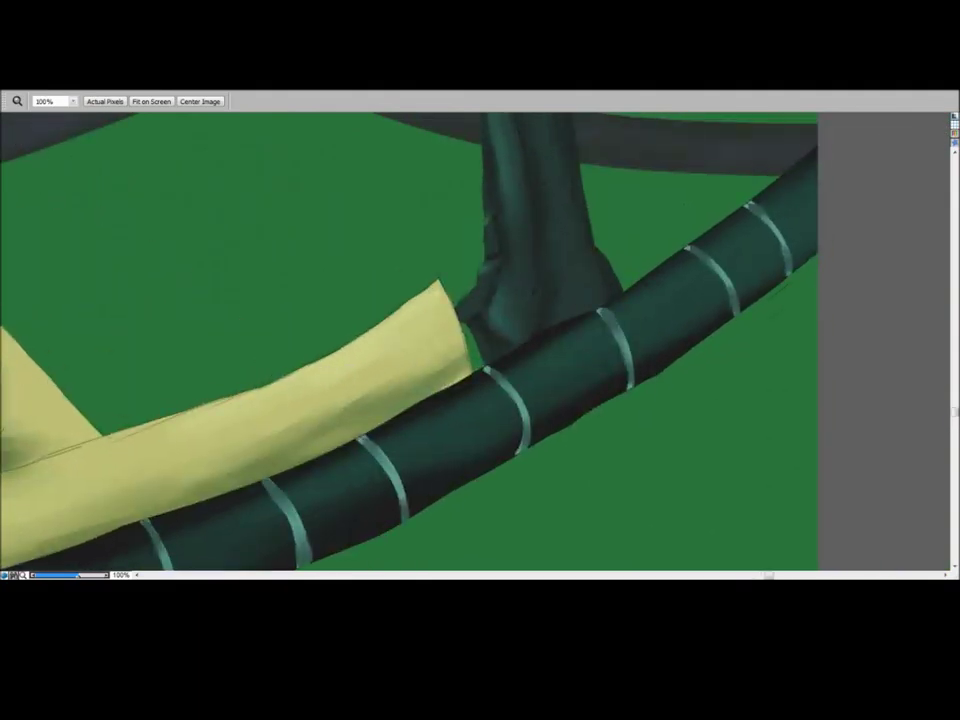
Step: Paint the gap between the raised trouser cuff and the shoe in teal at size 13.6 and 100% opacity
key("b")
key("bracketright")
key("bracketright")
left_click_drag(462, 327, 469, 371)
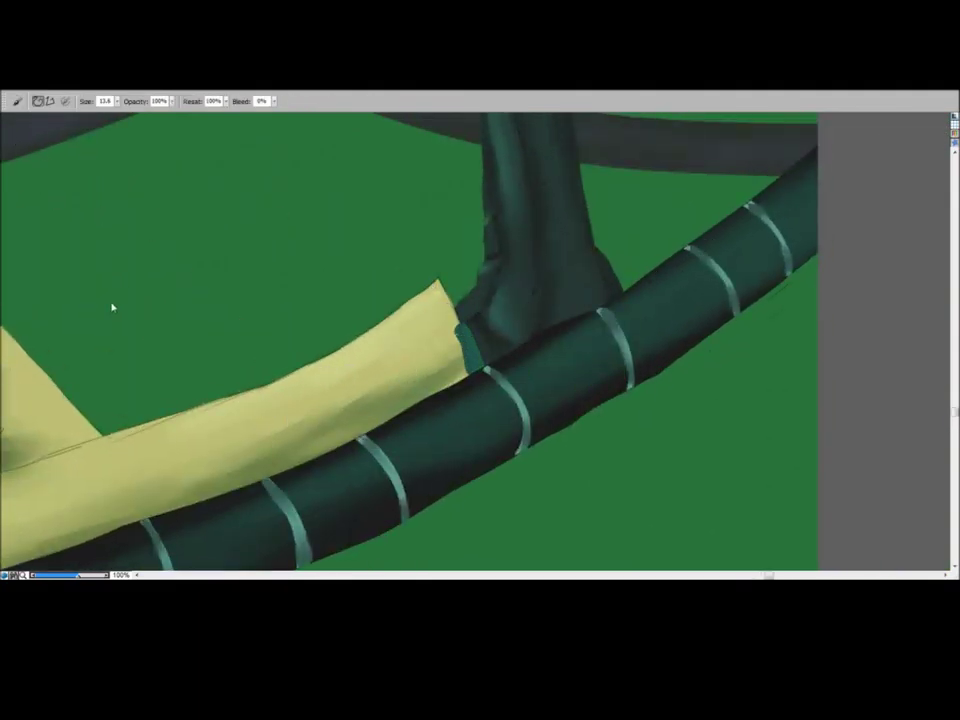
left_click_drag(460, 328, 468, 370)
Step: Paint the exposed lower ankle teal between the trouser cuff and shoe, and blend it with the 50% opacity brush at size 11.3
left_click_drag(387, 446, 411, 191)
left_click_drag(400, 470, 395, 210)
left_click_drag(355, 325, 460, 321)
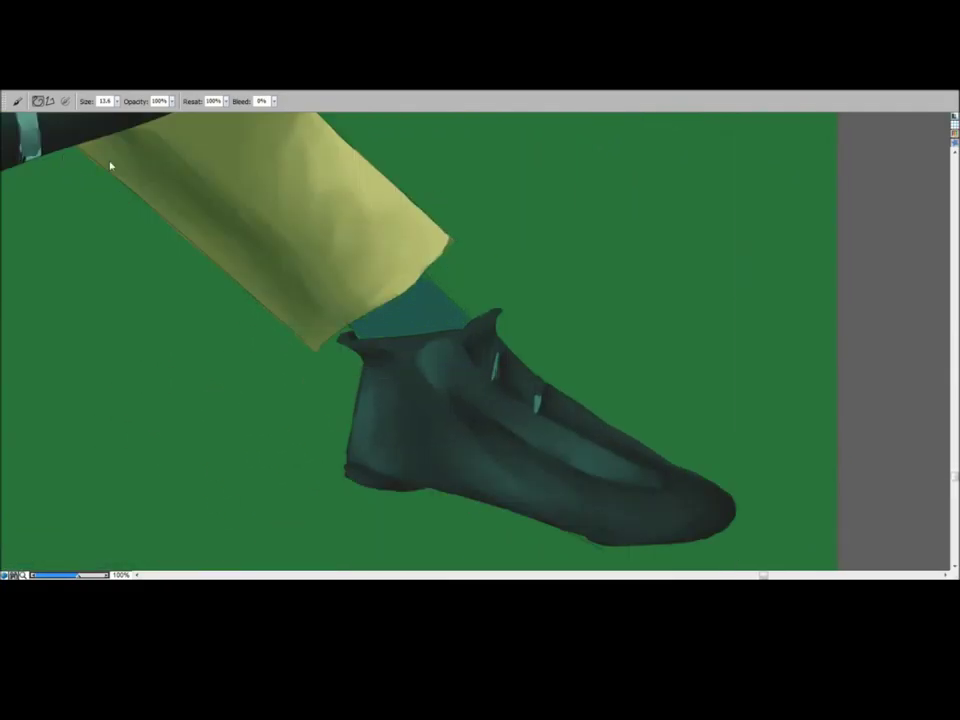
left_click_drag(390, 301, 424, 331)
mouse_move(377, 308)
left_mouse_down()
mouse_move(410, 335)
mouse_move(448, 330)
left_mouse_up()
left_click_drag(411, 292, 455, 325)
left_click_drag(367, 318, 387, 336)
left_click(701, 447)
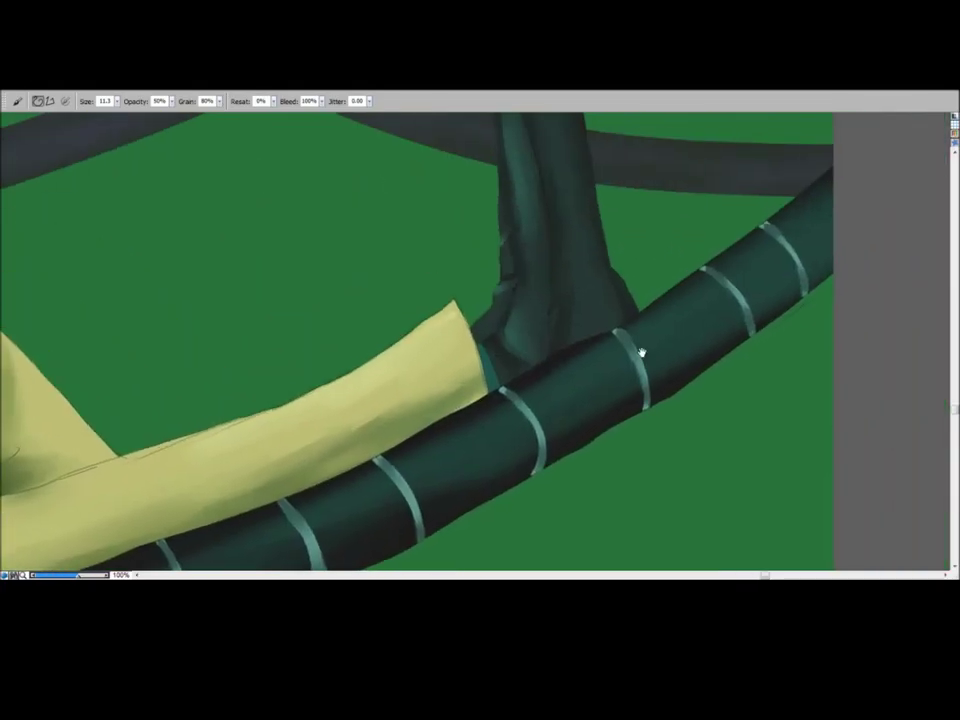
Step: Darken the raised ankle beside the trouser cuff and blend the shading with the 50% opacity brush
key("b")
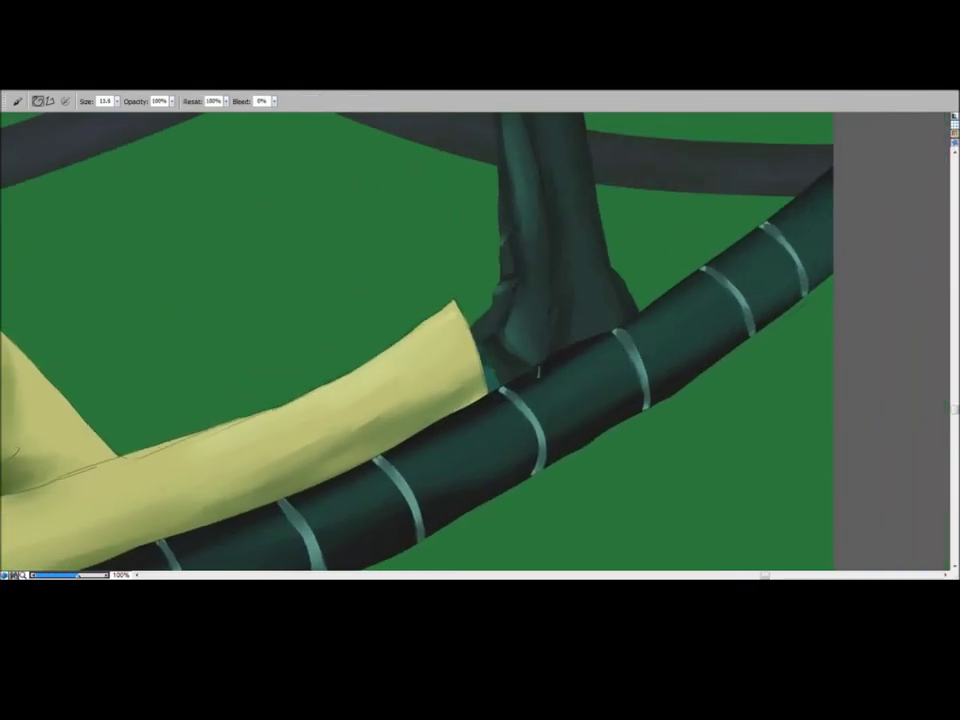
key("b")
left_click_drag(485, 366, 488, 386)
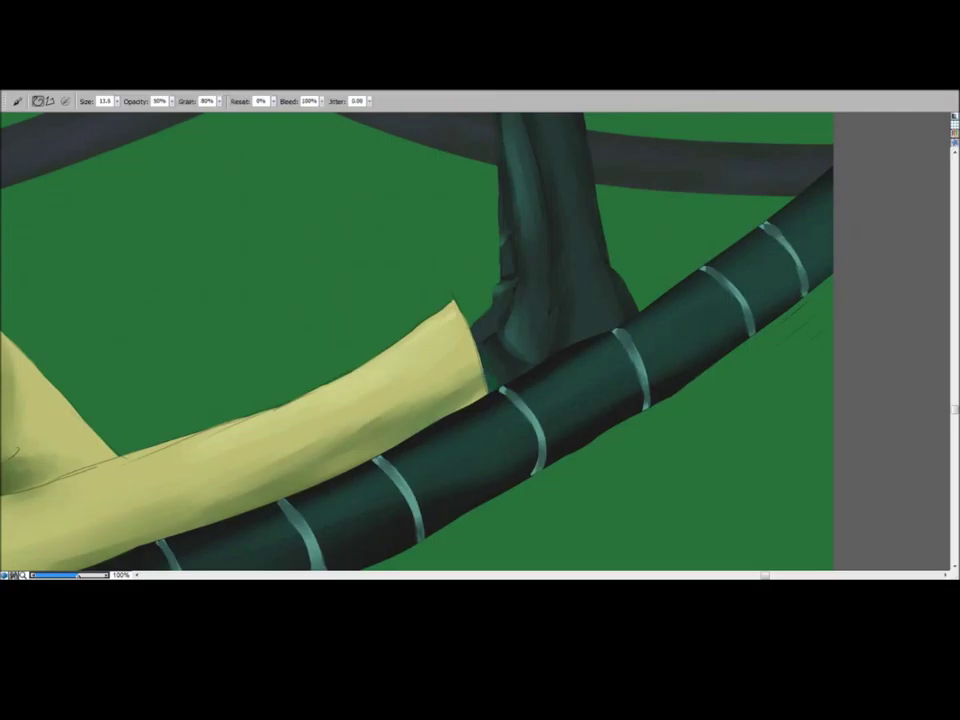
key("b")
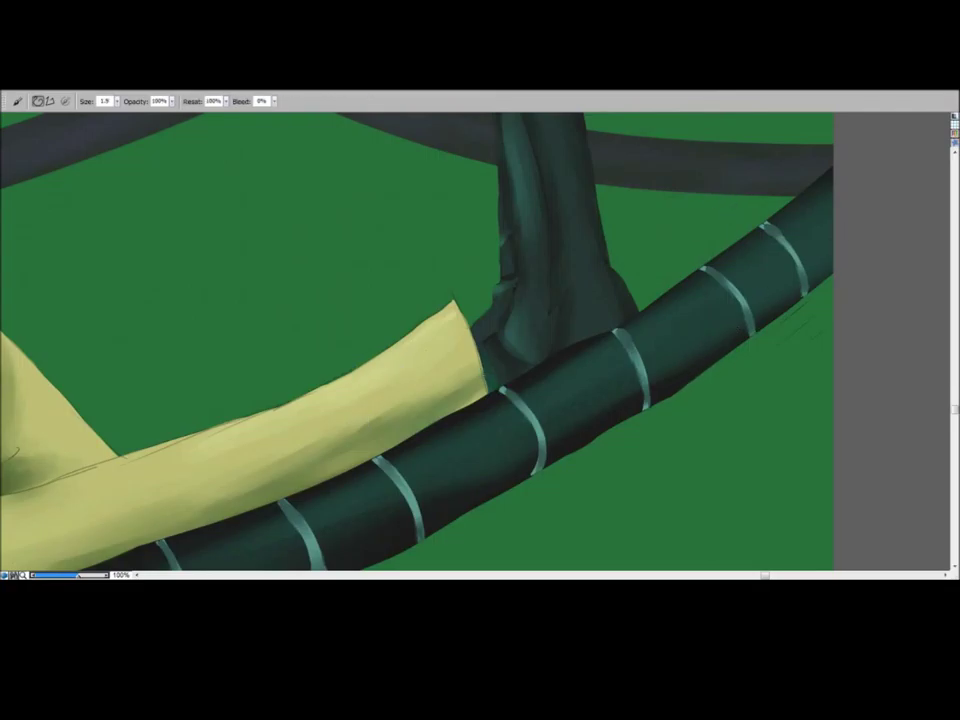
key("b")
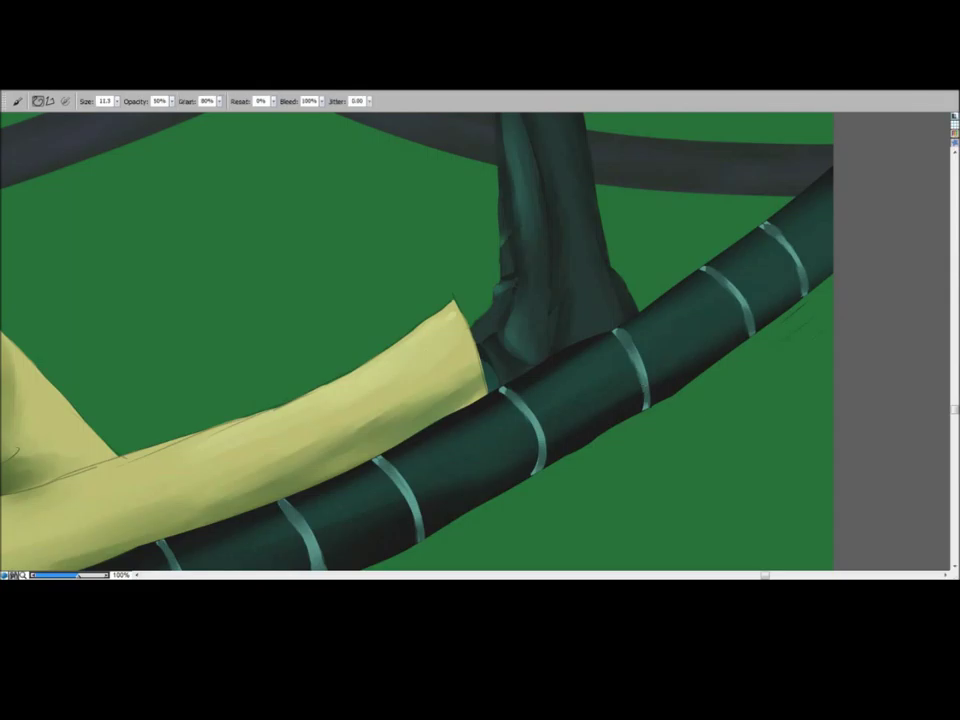
Step: Paint fold shading and highlights on the lower ankle at size 2.8 and blend them with the 50% opacity brush at size 4.0
left_click_drag(486, 422, 506, 266)
key("b")
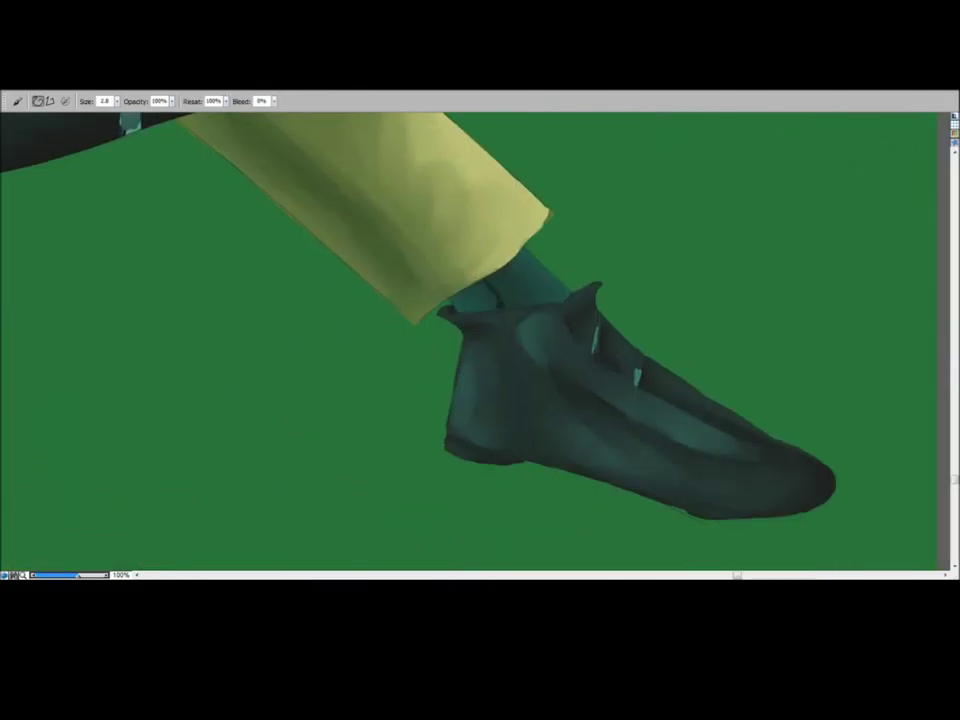
key("b")
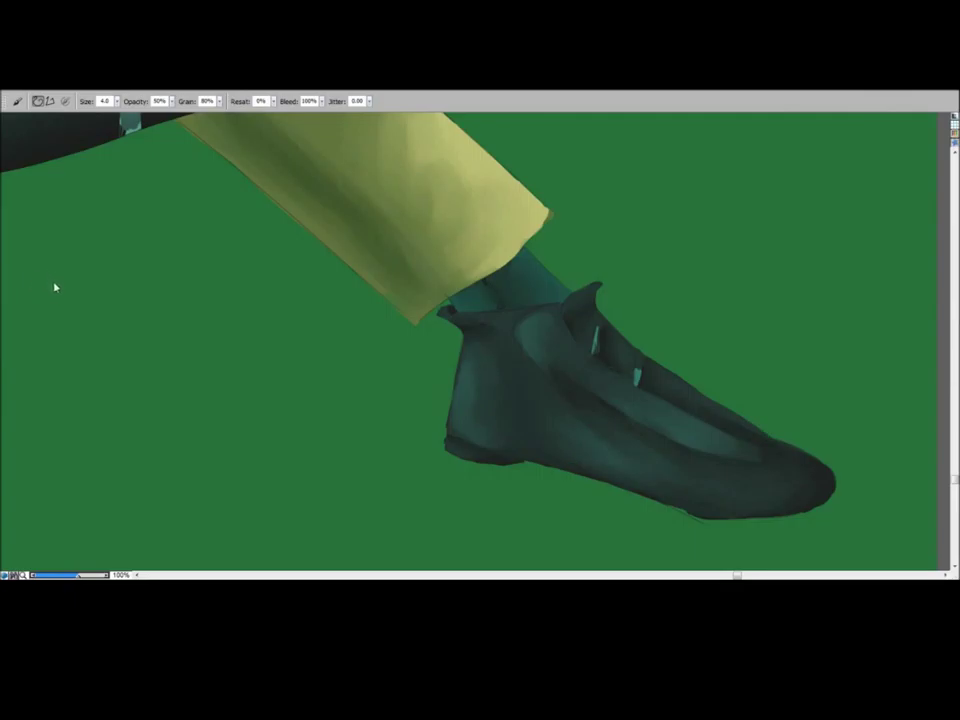
key("b")
left_click_drag(452, 297, 463, 311)
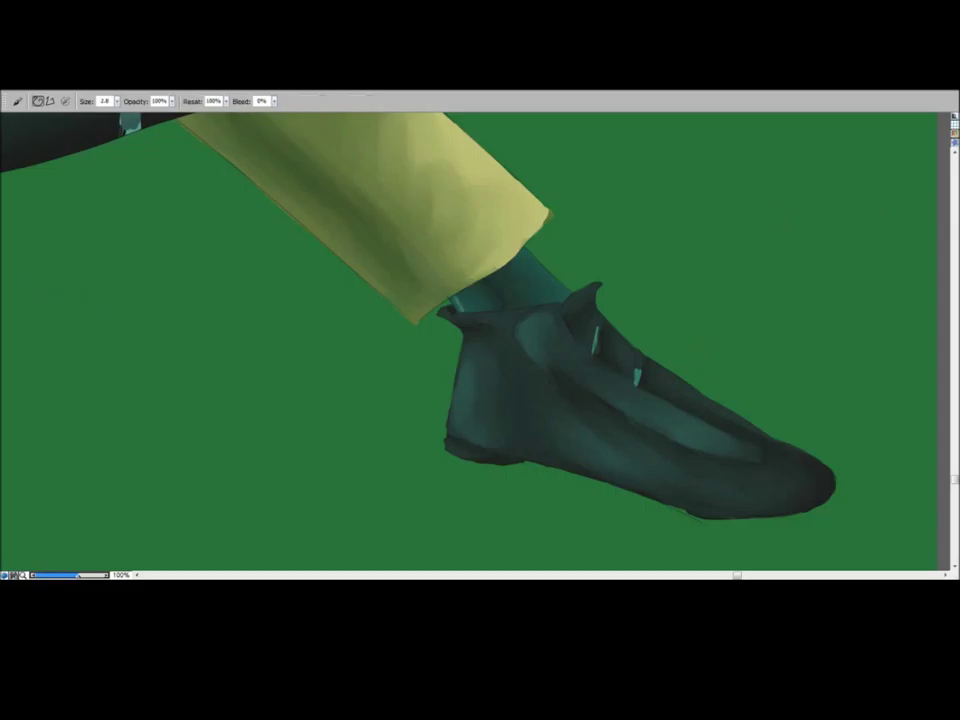
key("b")
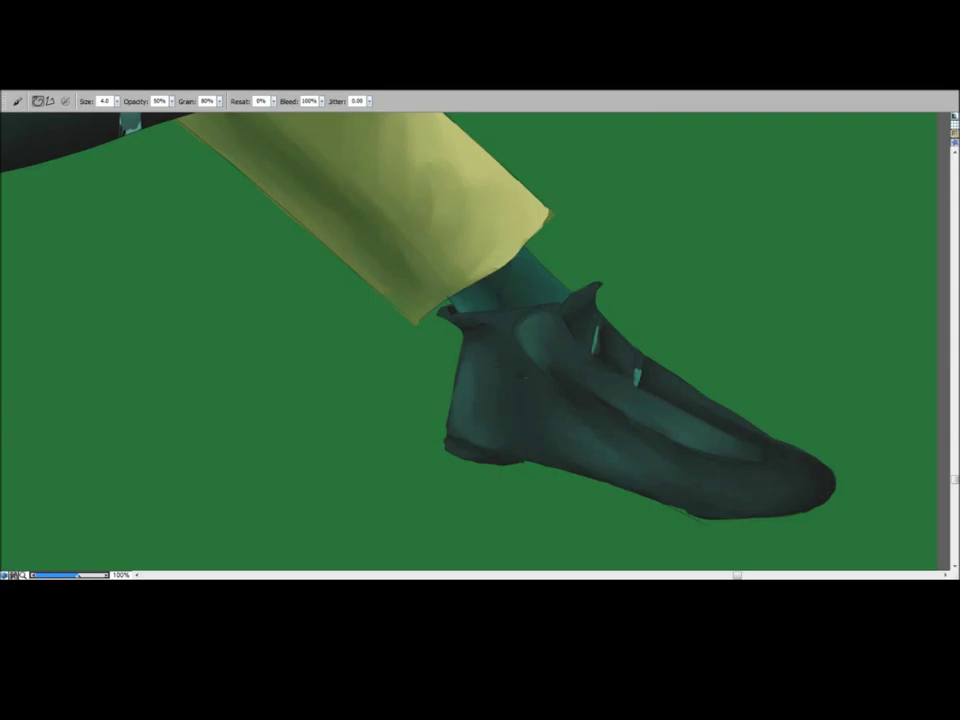
key("b")
left_click_drag(524, 256, 562, 297)
key("b")
left_click_drag(497, 161, 401, 167)
Step: Outline the sketched ribbon tip crossing the dark cable in pale teal at size 2.8, trimming its edges with the eraser at size 2.4
double_click(23, 280)
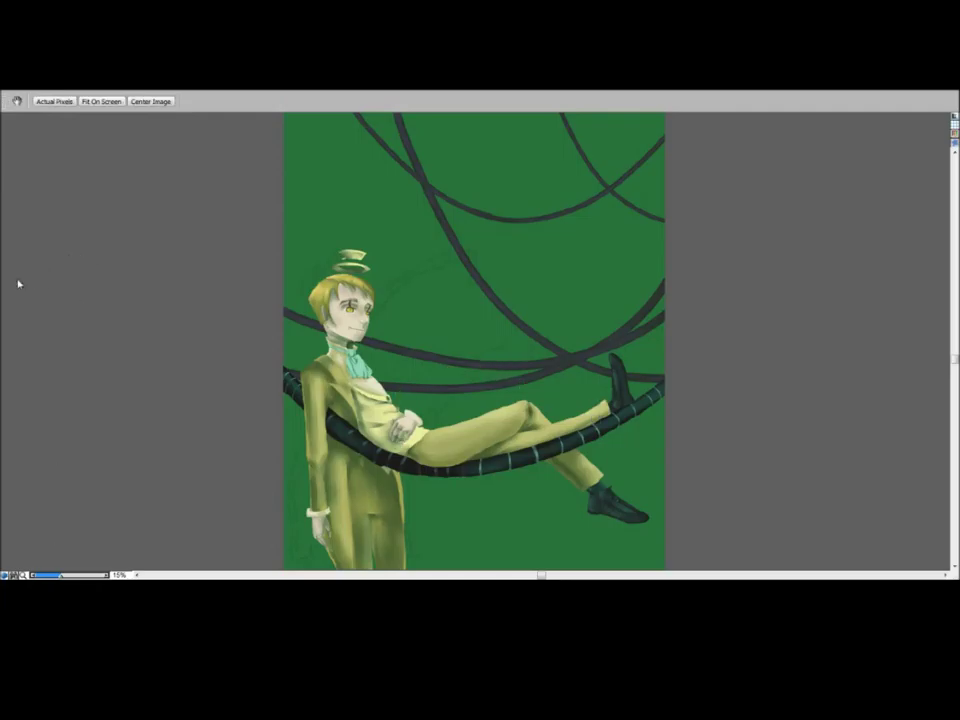
key("z")
left_click_drag(423, 234, 510, 310)
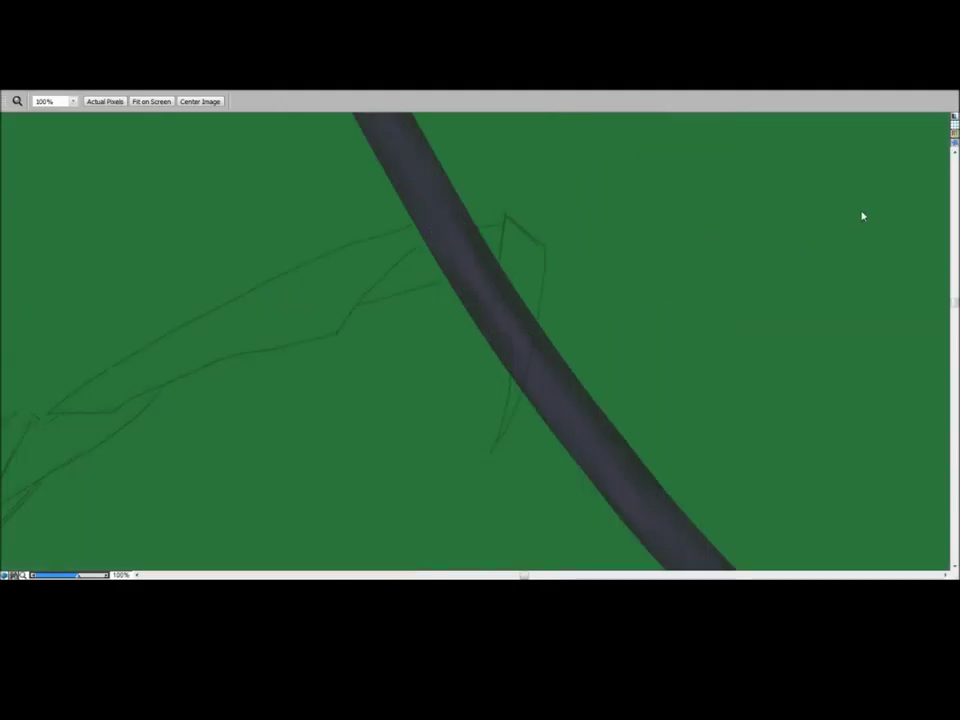
key("b")
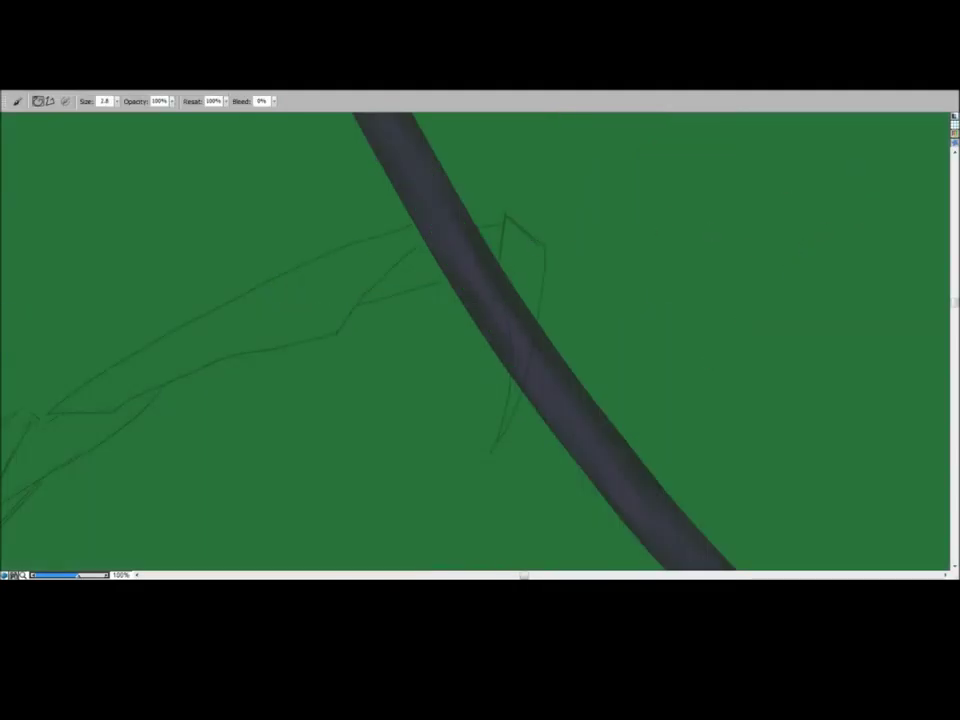
mouse_move(505, 262)
left_mouse_down()
mouse_move(507, 224)
mouse_move(506, 240)
mouse_move(522, 233)
mouse_move(540, 245)
mouse_move(537, 306)
mouse_move(503, 433)
left_mouse_up()
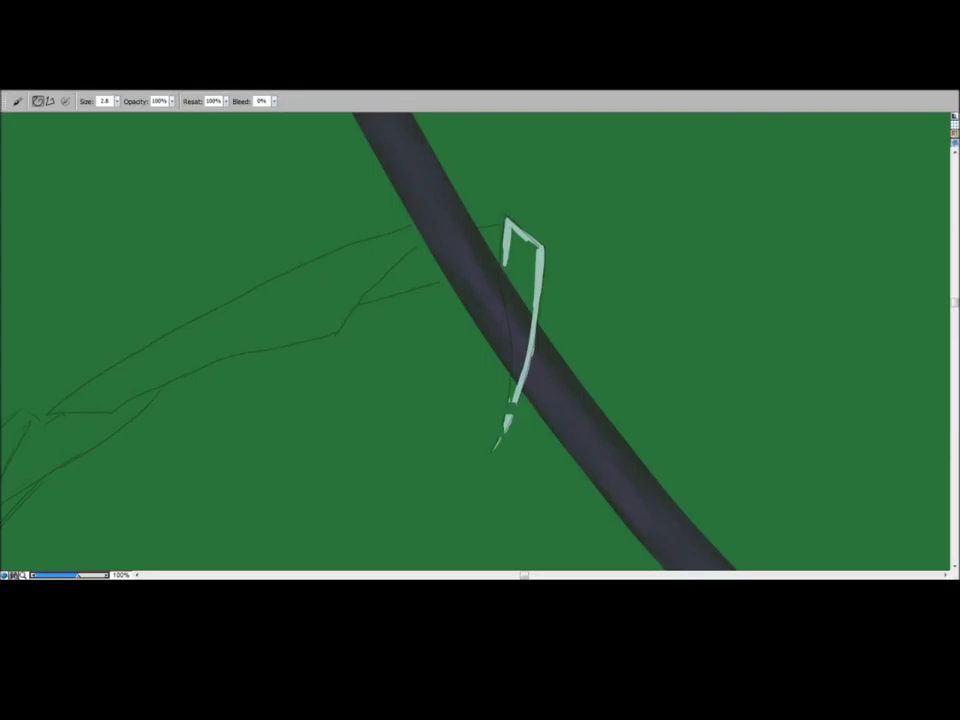
key("n")
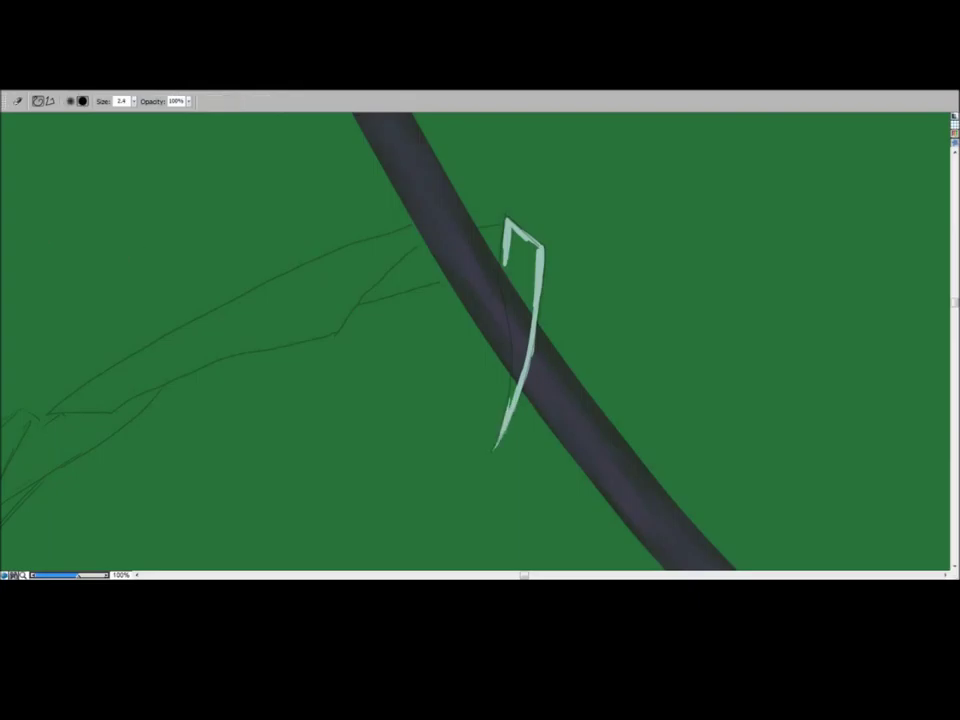
key("b")
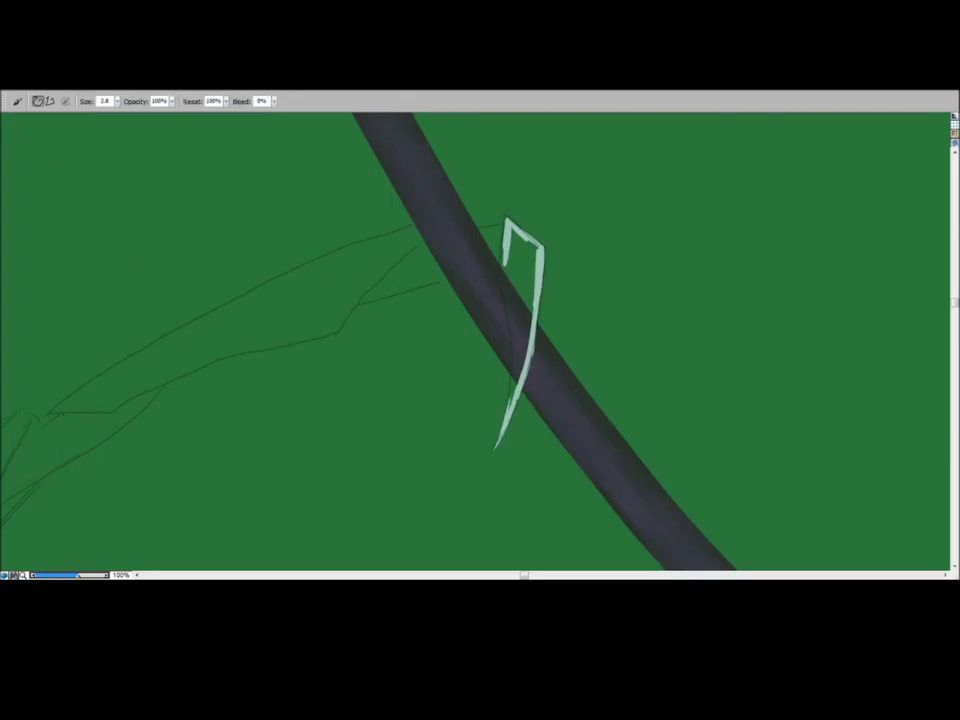
key("n")
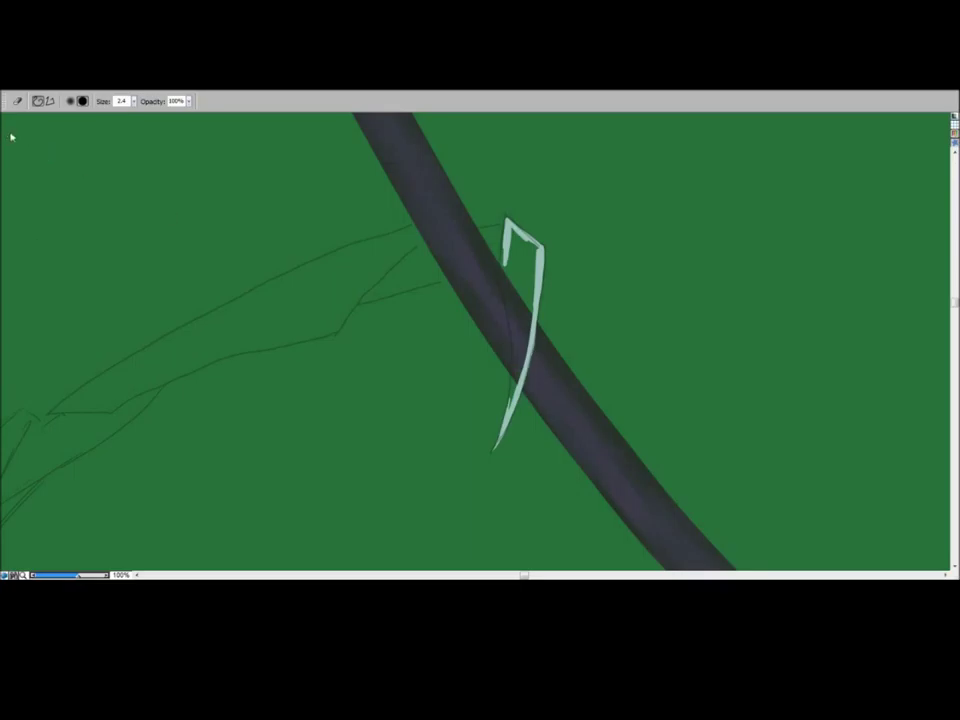
key("b")
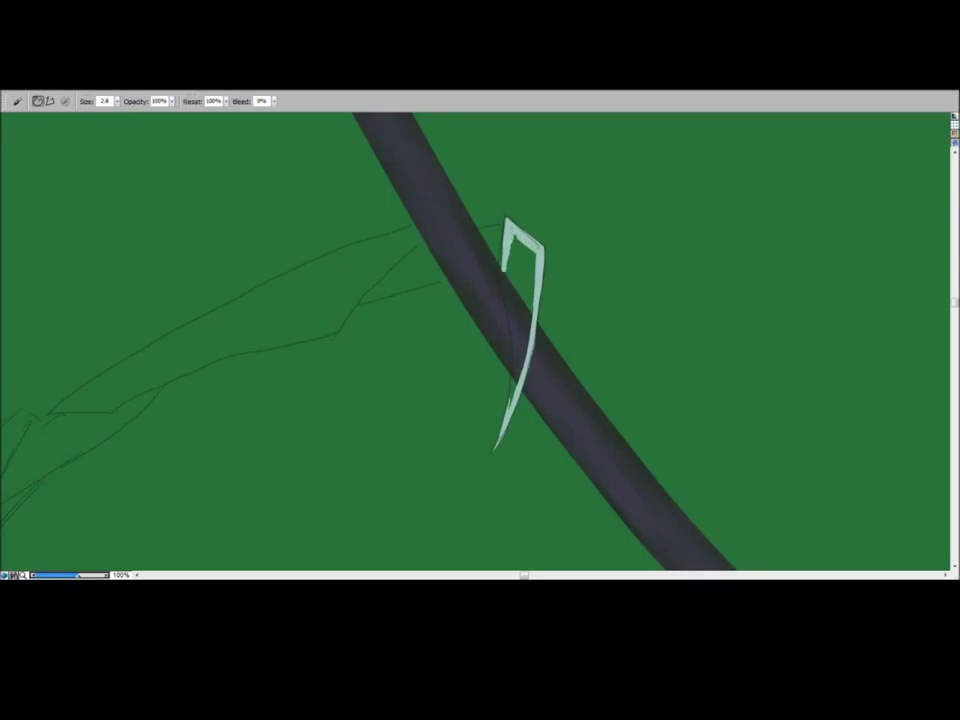
left_click_drag(510, 357, 512, 396)
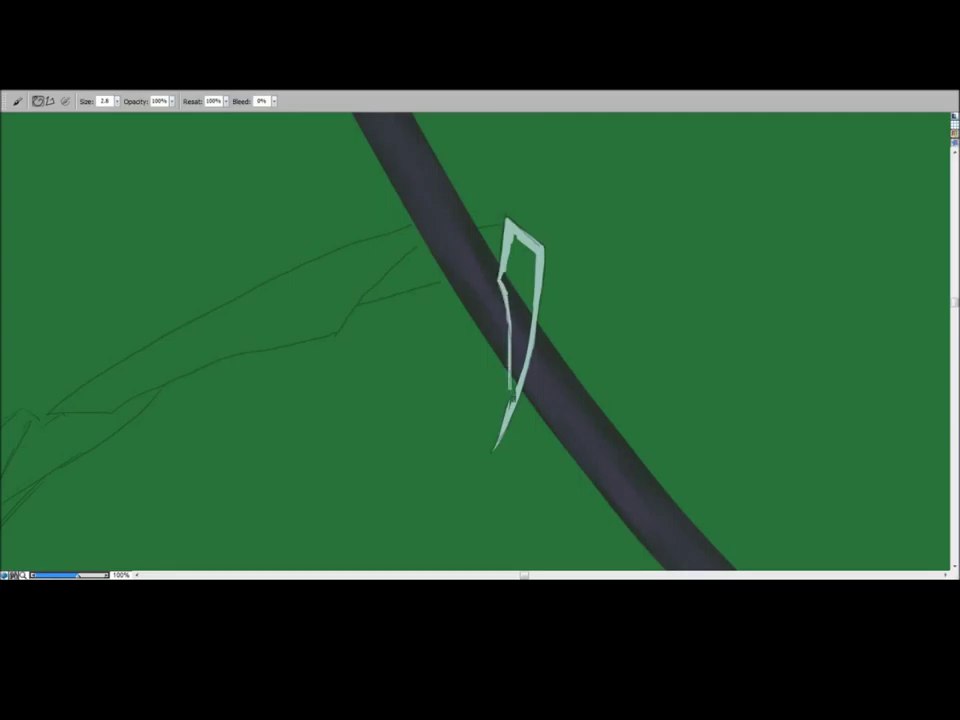
Step: Fill the outlined ribbon tip with pale teal and clean its lower edge with the eraser at size 2.4
key("g")
left_click(524, 300)
key("n")
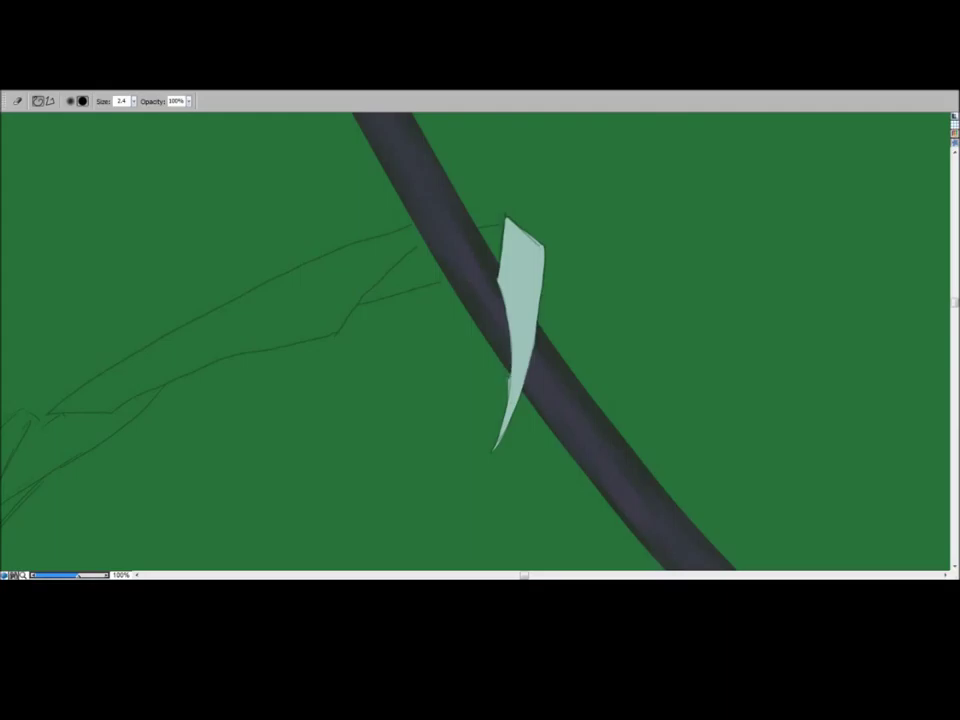
key("b")
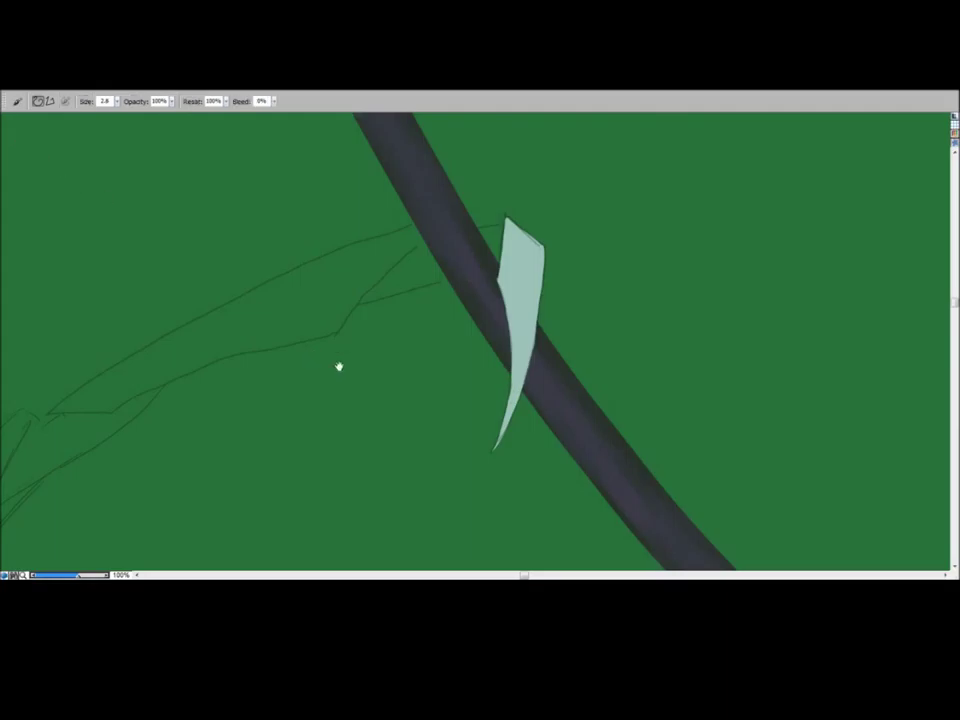
Step: Outline the long ribbon section between the dark cable and the head in pale teal at size 2.8, following the sketch
left_click_drag(315, 354, 480, 338)
left_click_drag(583, 222, 546, 254)
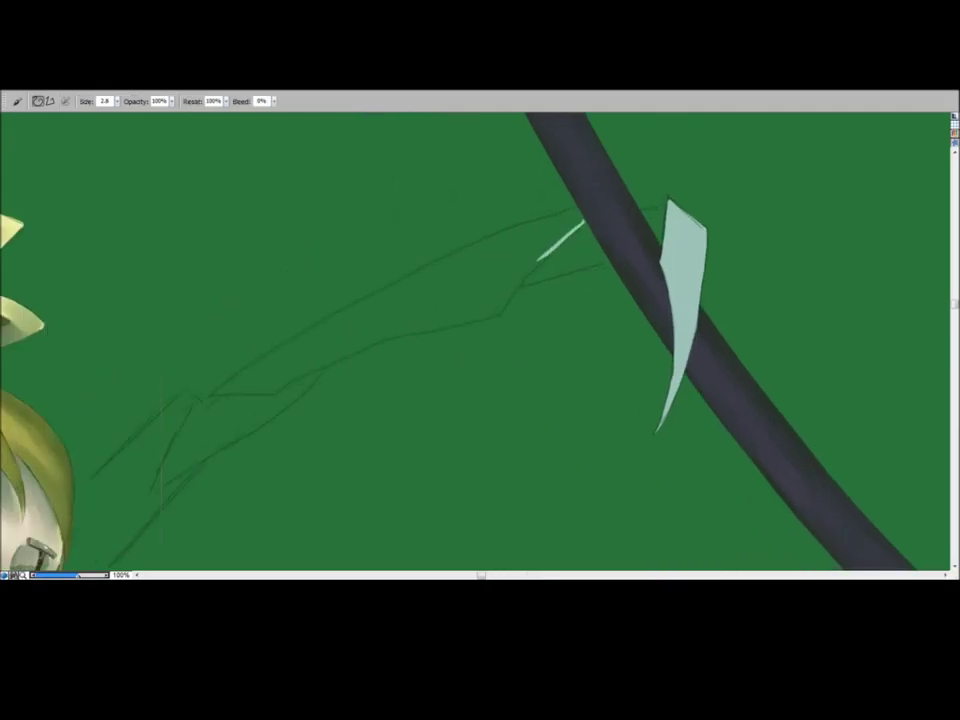
mouse_move(556, 215)
left_mouse_down()
mouse_move(418, 270)
mouse_move(283, 347)
left_mouse_up()
key("n")
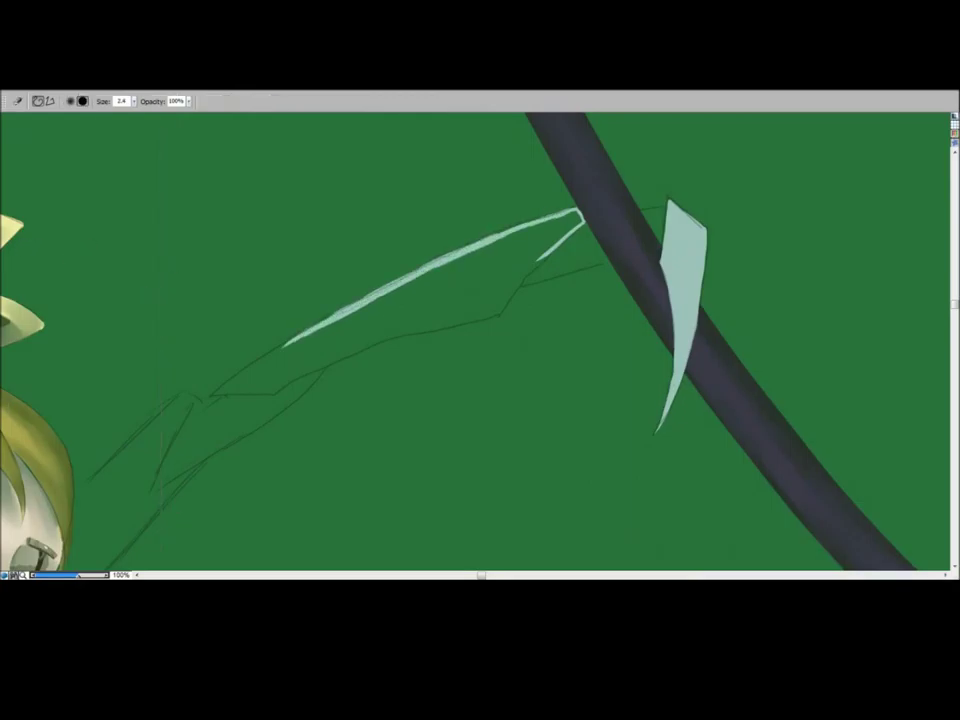
left_click_drag(337, 311, 411, 271)
key("b")
mouse_move(540, 258)
left_mouse_down()
mouse_move(517, 285)
mouse_move(577, 214)
left_mouse_up()
mouse_move(497, 313)
left_mouse_down()
mouse_move(336, 349)
mouse_move(274, 388)
mouse_move(215, 392)
left_mouse_up()
left_click_drag(285, 345, 209, 398)
Step: Fill the long ribbon section with pale teal at tolerance 32, then touch up its edges and trim its narrow end
left_click(30, 260)
left_click(32, 259)
left_click(325, 338)
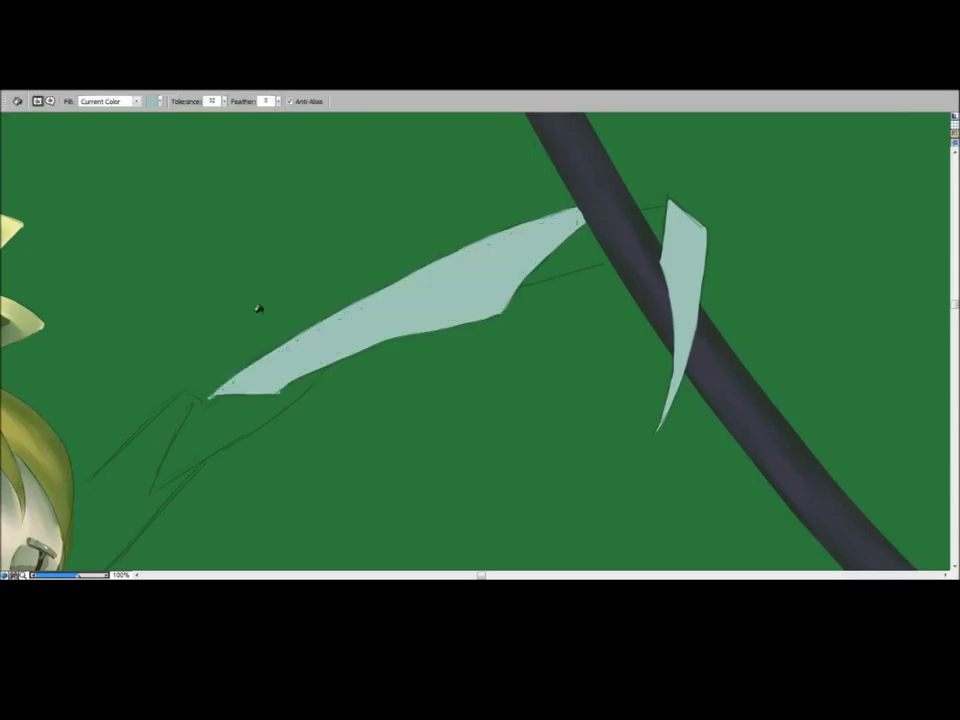
left_click(32, 234)
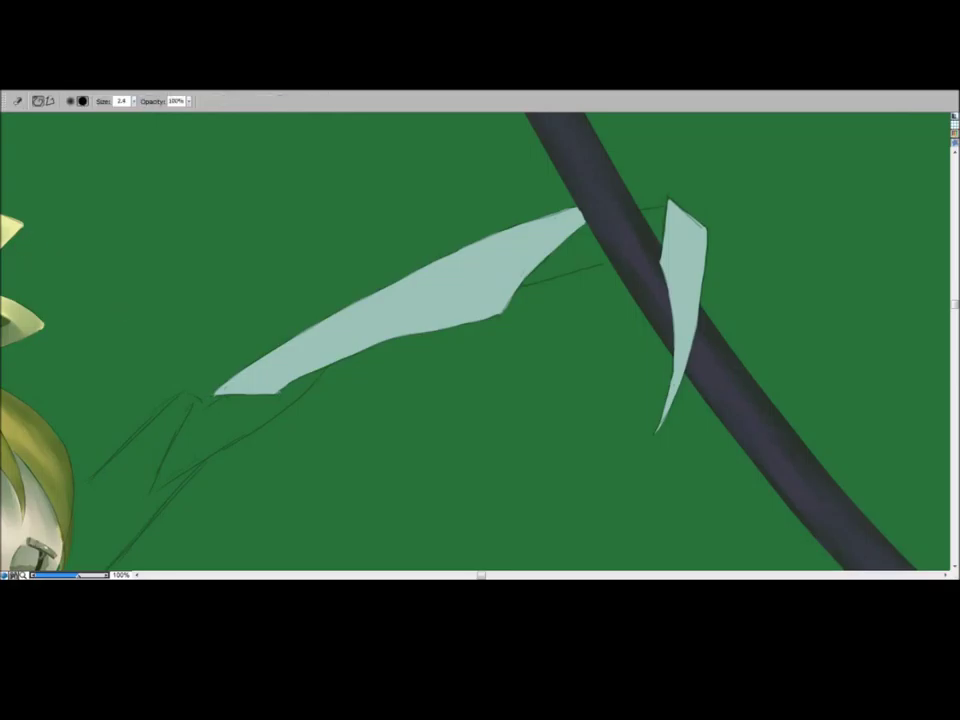
key("b")
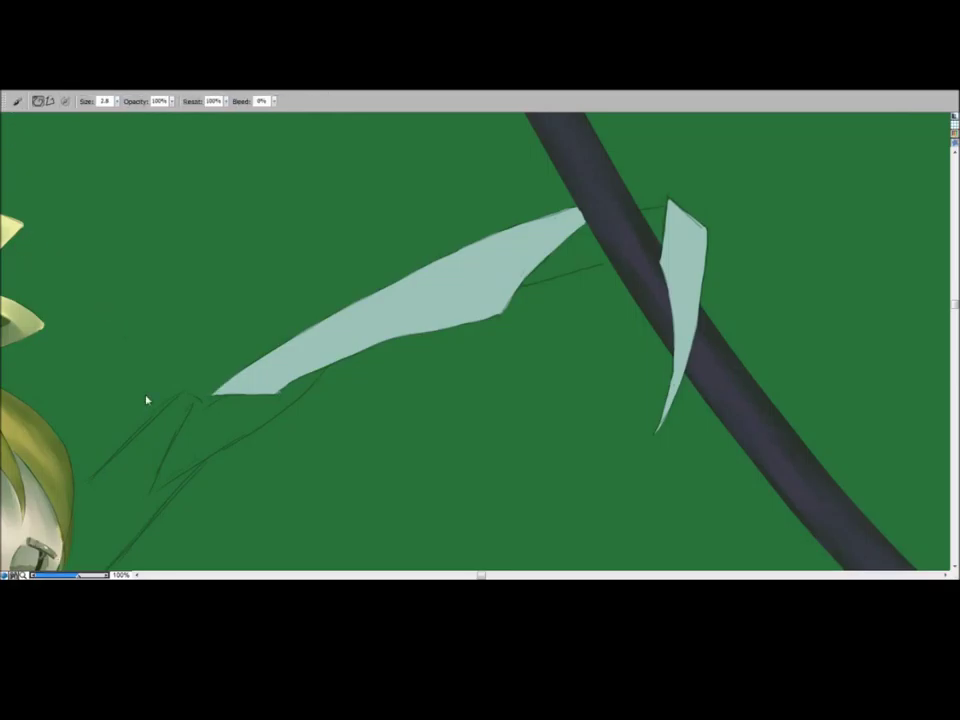
Step: Outline the folded ribbon section beside the face in pale teal at size 2.8, from the hair edge to its notched end
left_click_drag(340, 466, 452, 345)
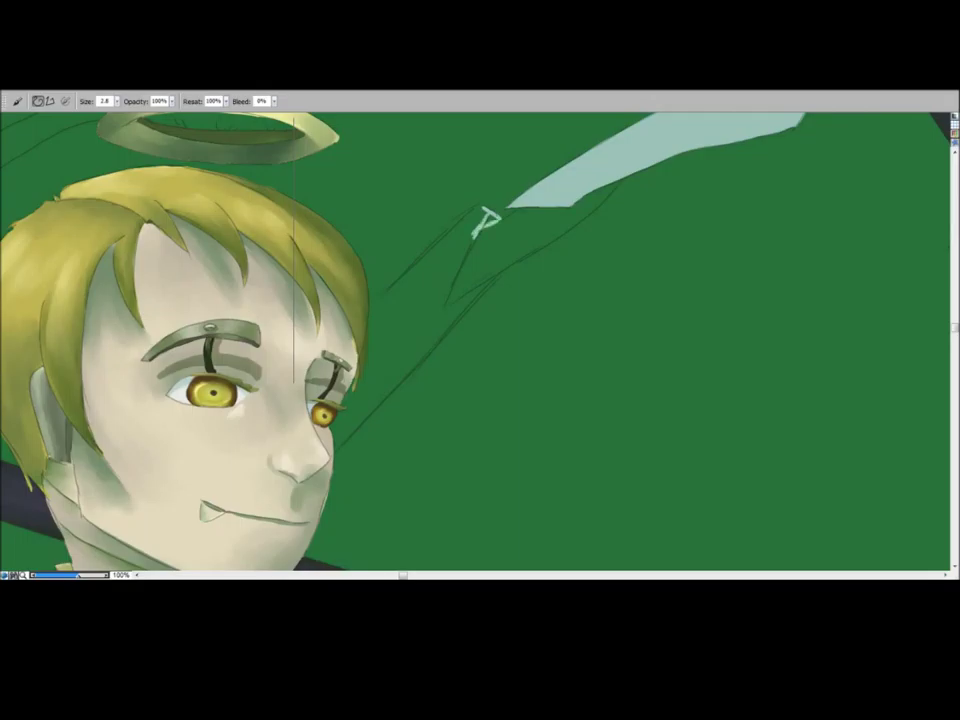
mouse_move(487, 218)
left_mouse_down()
mouse_move(476, 216)
mouse_move(371, 306)
left_mouse_up()
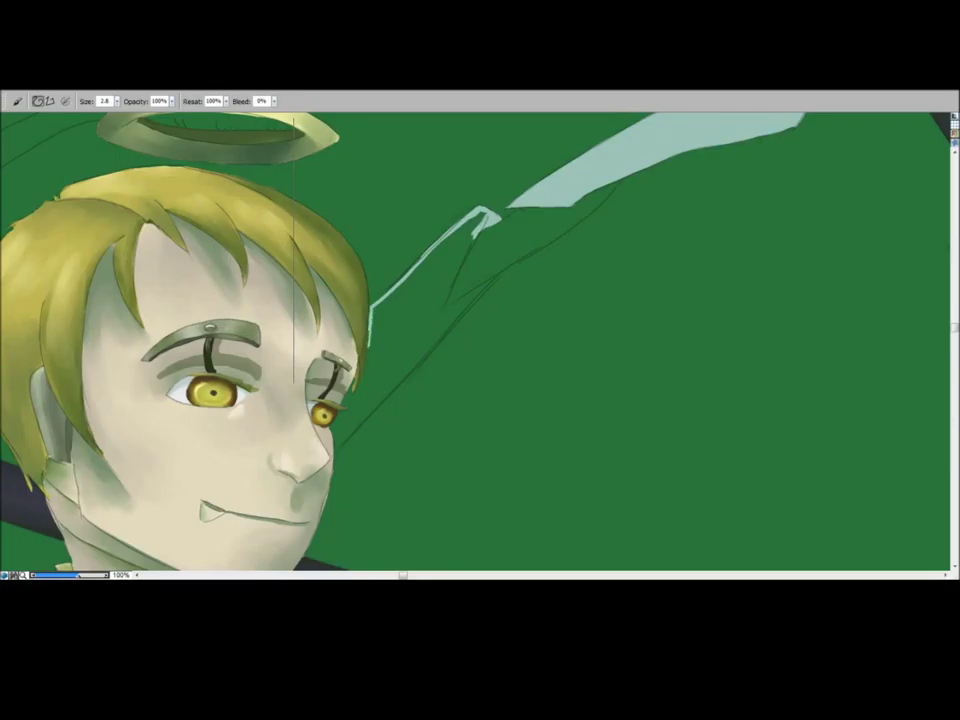
left_click_drag(348, 402, 338, 447)
mouse_move(376, 388)
left_mouse_down()
mouse_move(366, 377)
mouse_move(353, 406)
left_mouse_up()
mouse_move(498, 277)
left_mouse_down()
mouse_move(440, 314)
mouse_move(419, 358)
left_mouse_up()
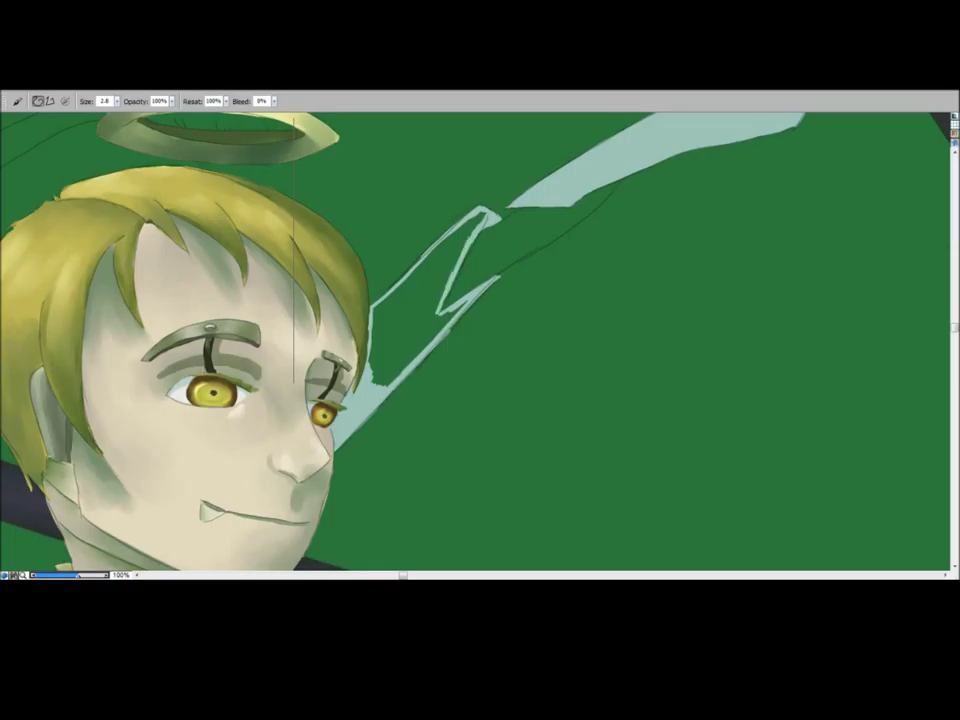
Step: Fill the ribbon section beside the face with pale teal and refine its edges with the brush and the size 2.4 eraser
key("k")
left_click(377, 345)
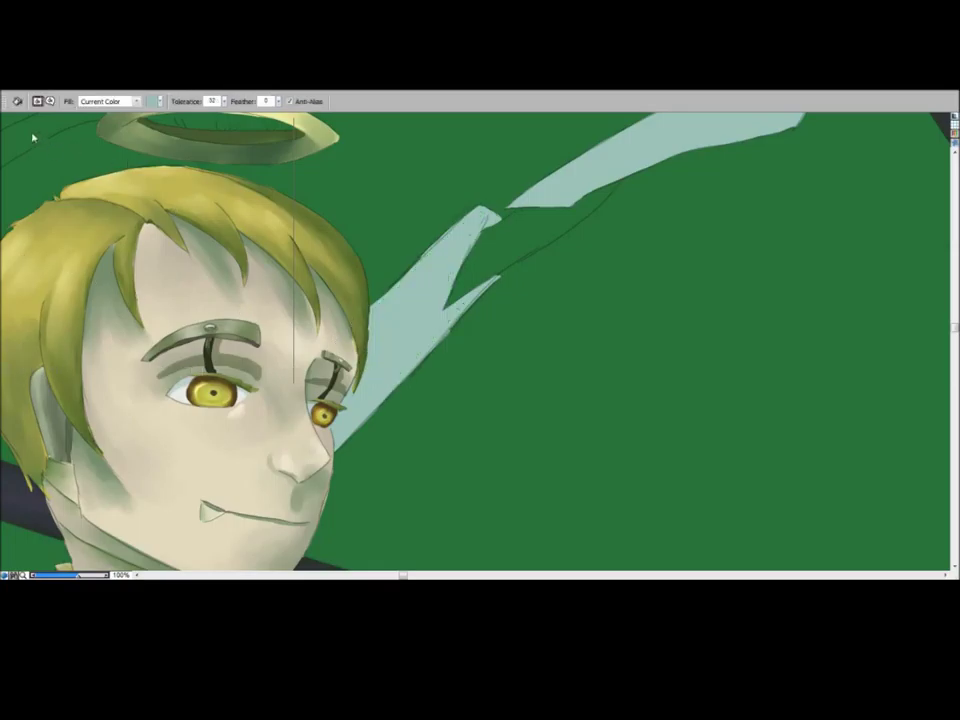
key("b")
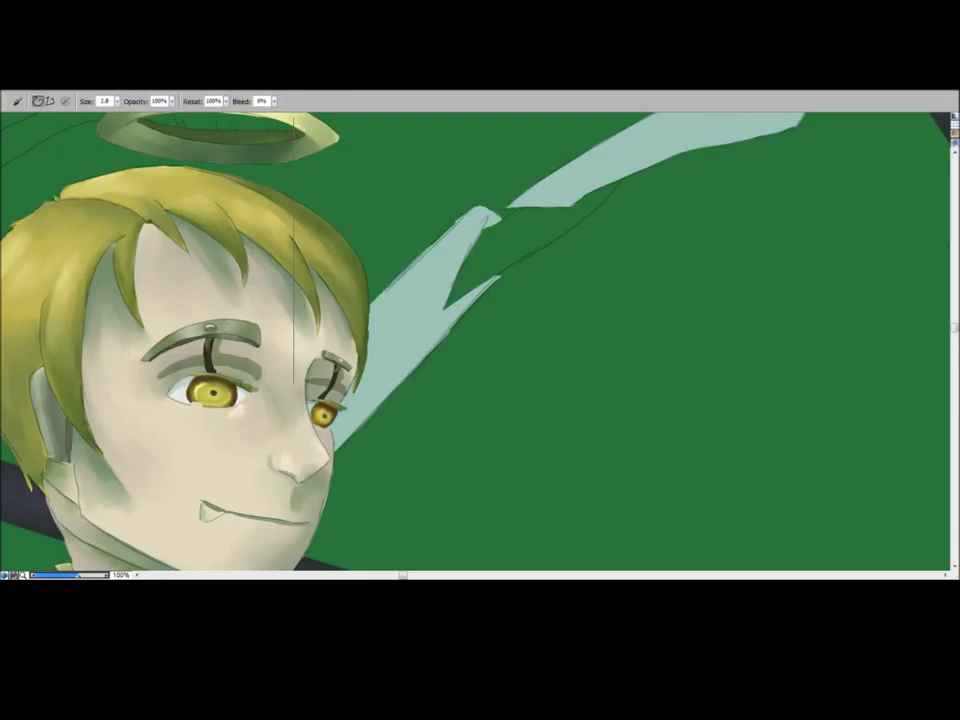
key("e")
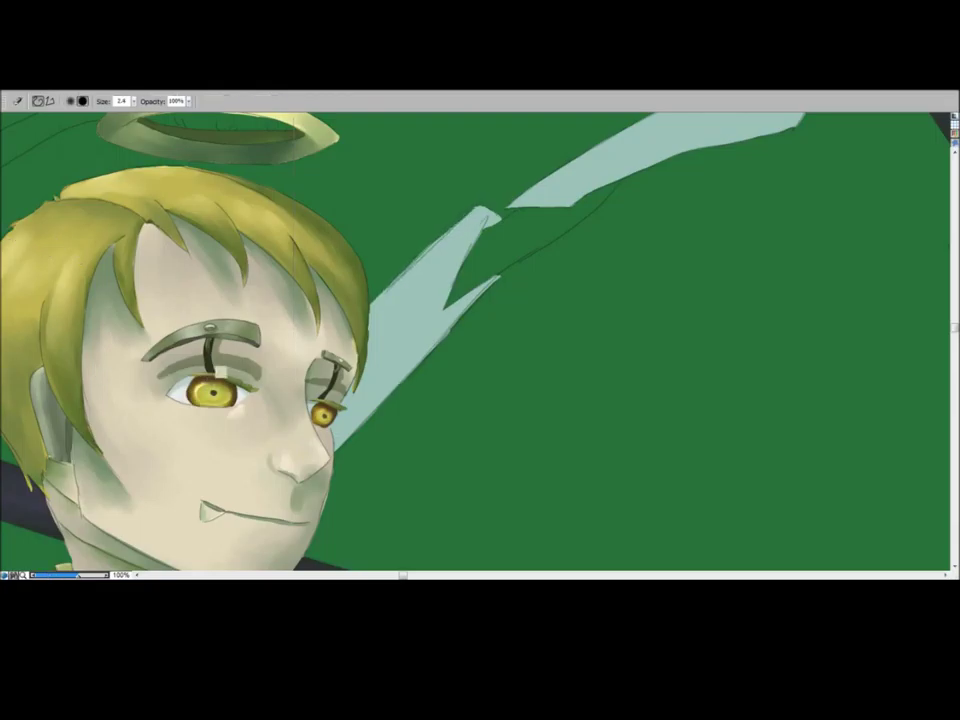
key("b")
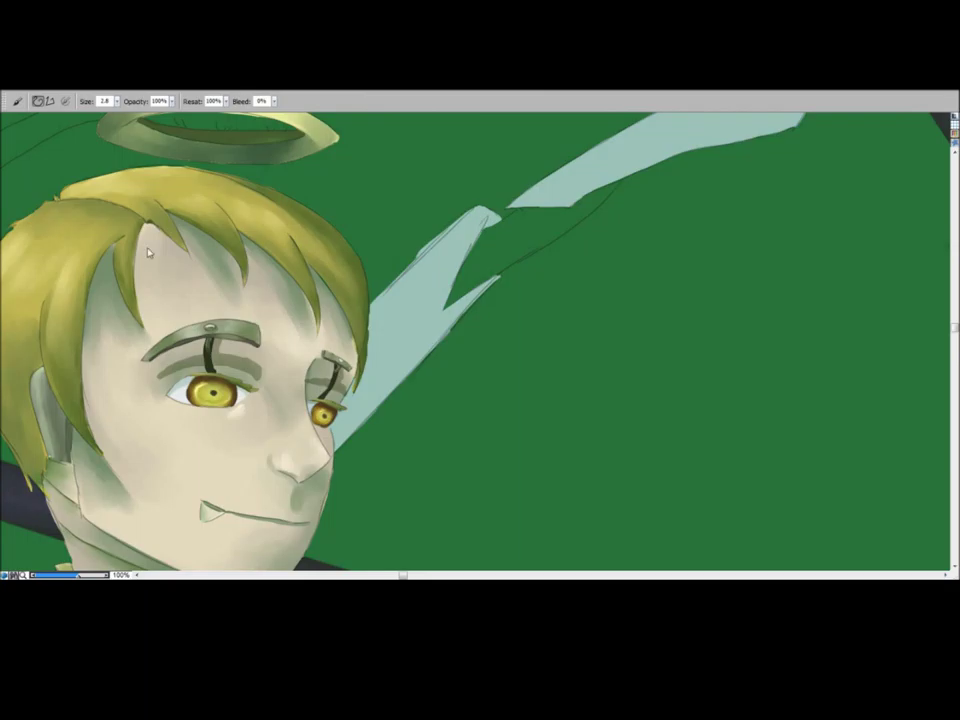
key("e")
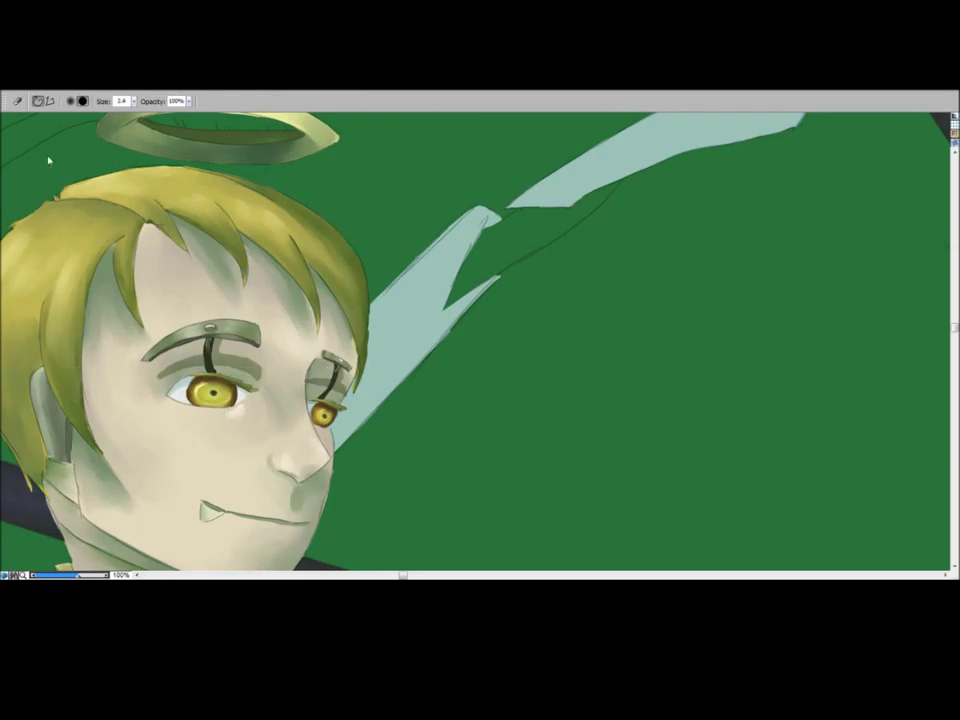
Step: Start outlining the ribbon section between the two lower cables in pale teal at brush size 2.8
key("b")
left_click_drag(163, 560, 399, 403)
mouse_move(900, 560)
left_mouse_down()
mouse_move(388, 351)
mouse_move(249, 351)
left_mouse_up()
mouse_move(490, 344)
left_mouse_down()
mouse_move(525, 326)
mouse_move(456, 413)
mouse_move(378, 418)
left_mouse_up()
key("ctrl+0")
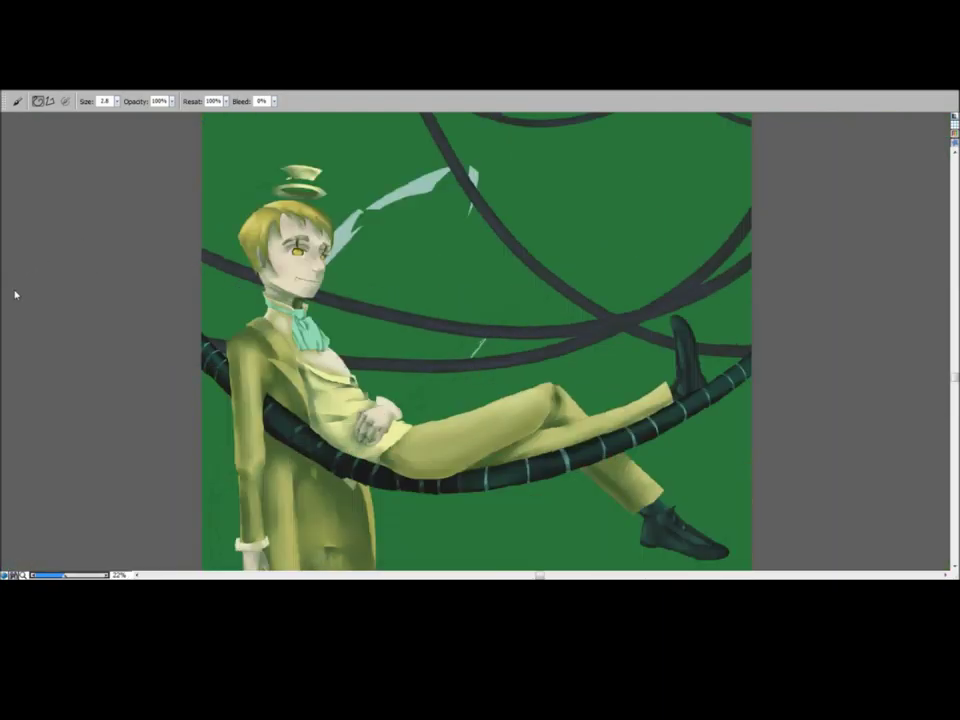
Step: Cut away the dark cable with freehand lasso selections wherever the ribbon's hanging tip crosses it, following the sketch
key("m")
left_click_drag(432, 168, 530, 239)
key("r")
left_click(62, 101)
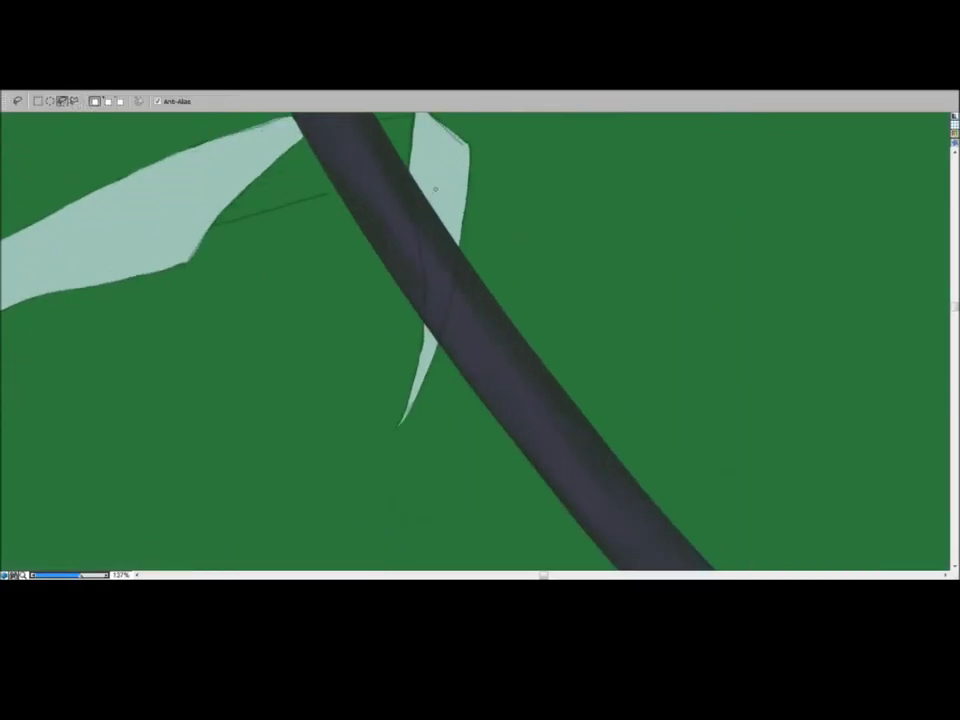
mouse_move(409, 178)
left_mouse_down()
mouse_move(432, 227)
mouse_move(430, 195)
left_mouse_up()
key("Delete")
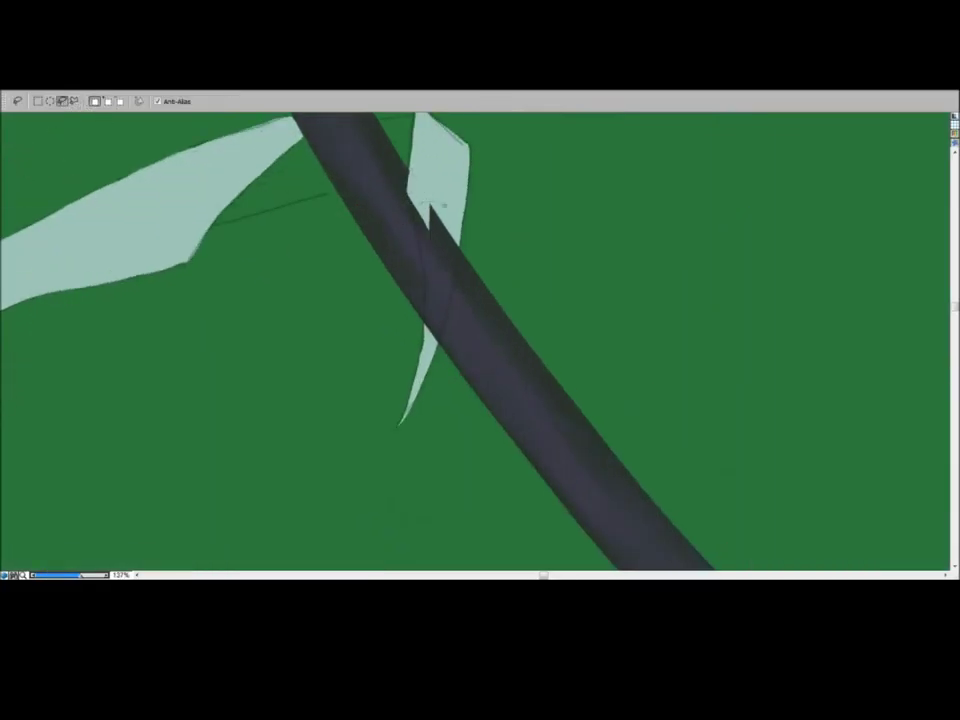
key("Delete")
left_click_drag(425, 292, 442, 303)
key("Delete")
left_click_drag(449, 233, 437, 342)
key("Delete")
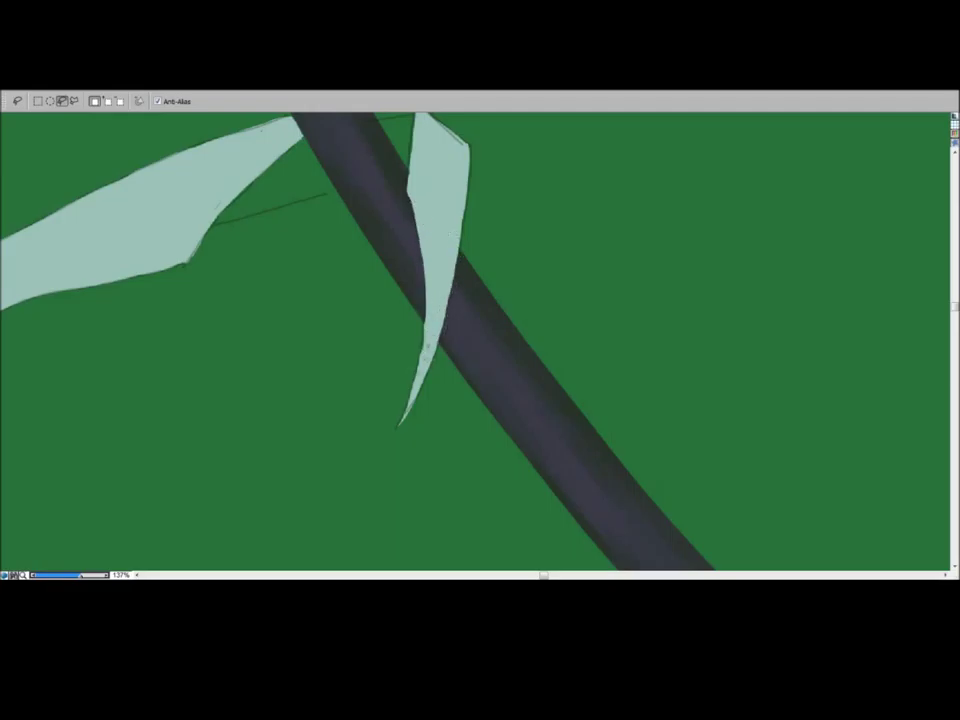
Step: Complete the notched ribbon section between the two lower cables in solid pale teal and clean its edges with the size 2.4 eraser
double_click(28, 279)
left_click(11, 279)
left_click_drag(419, 323, 547, 416)
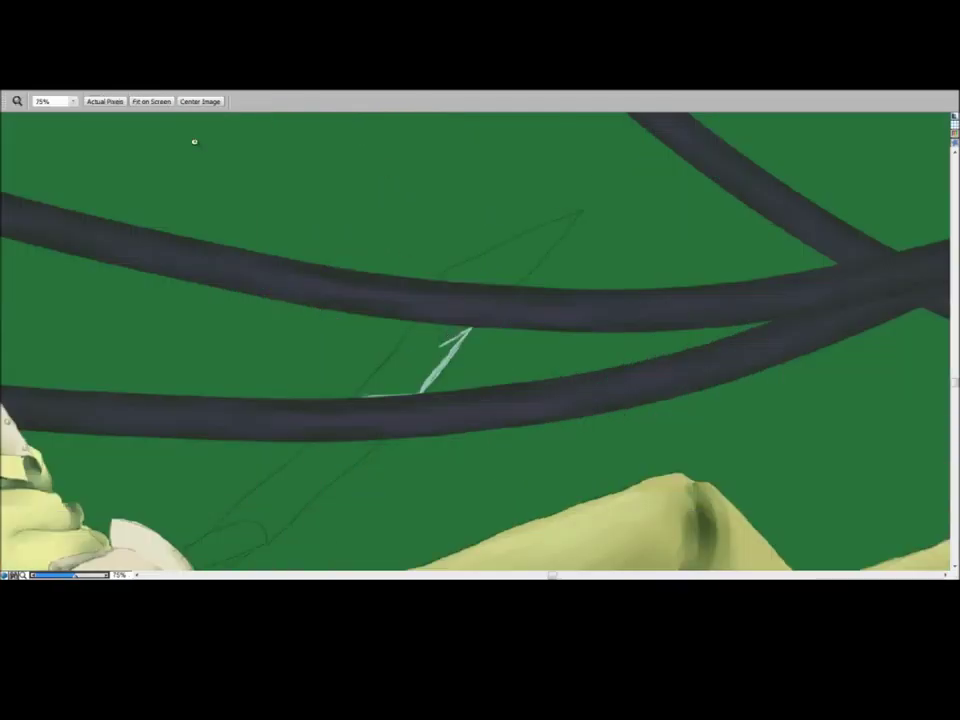
left_click(27, 127)
key("e")
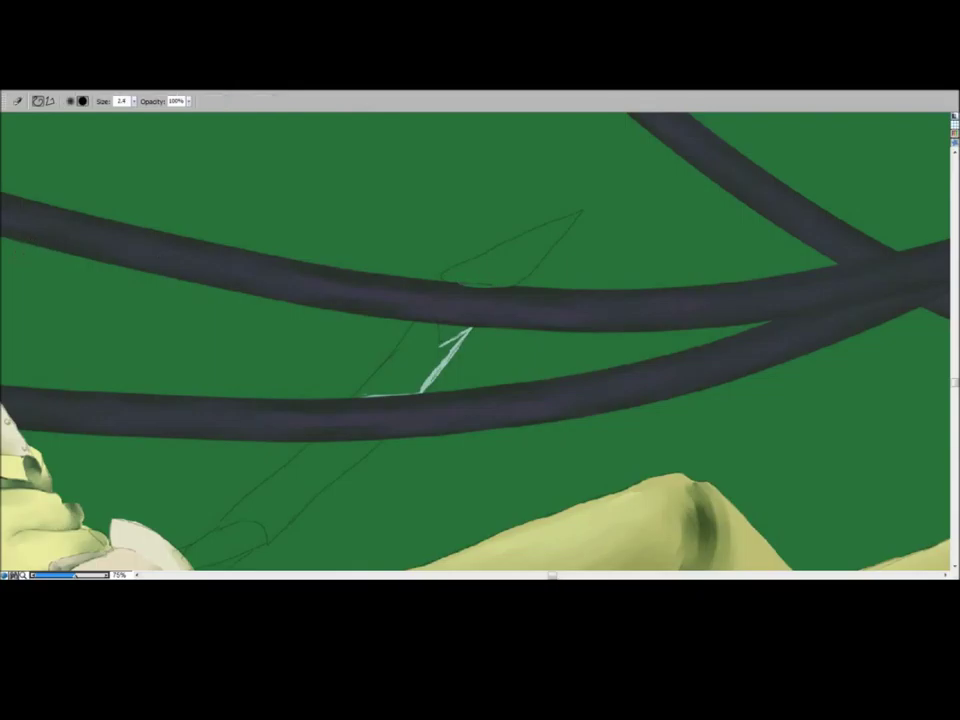
key("b")
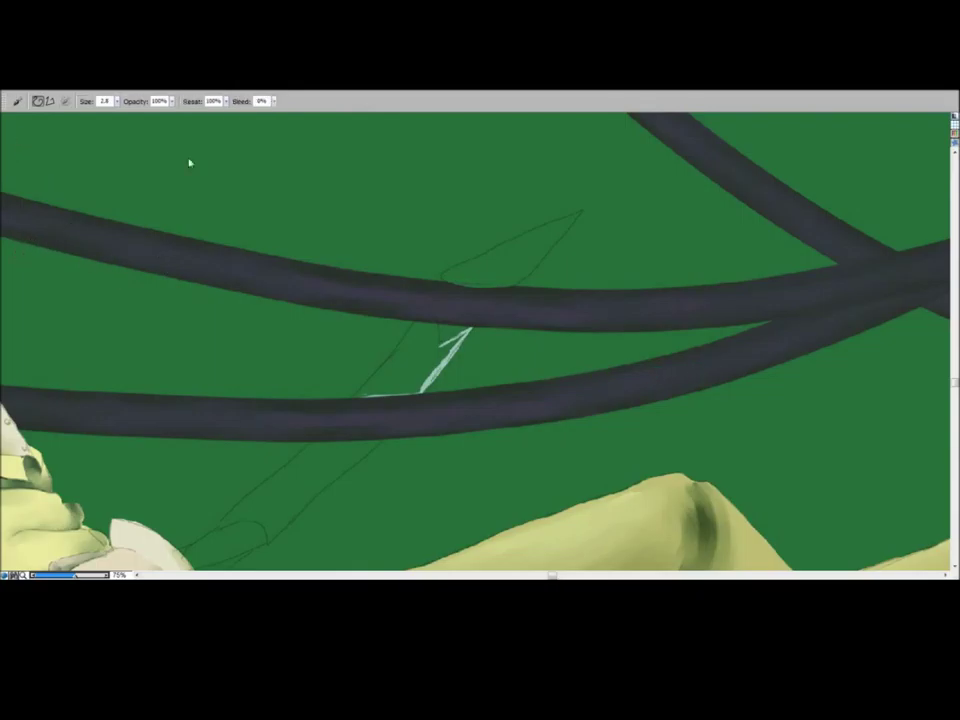
mouse_move(450, 345)
left_mouse_down()
mouse_move(422, 373)
mouse_move(388, 372)
mouse_move(421, 327)
mouse_move(412, 328)
mouse_move(430, 342)
mouse_move(459, 340)
left_mouse_up()
left_click(38, 243)
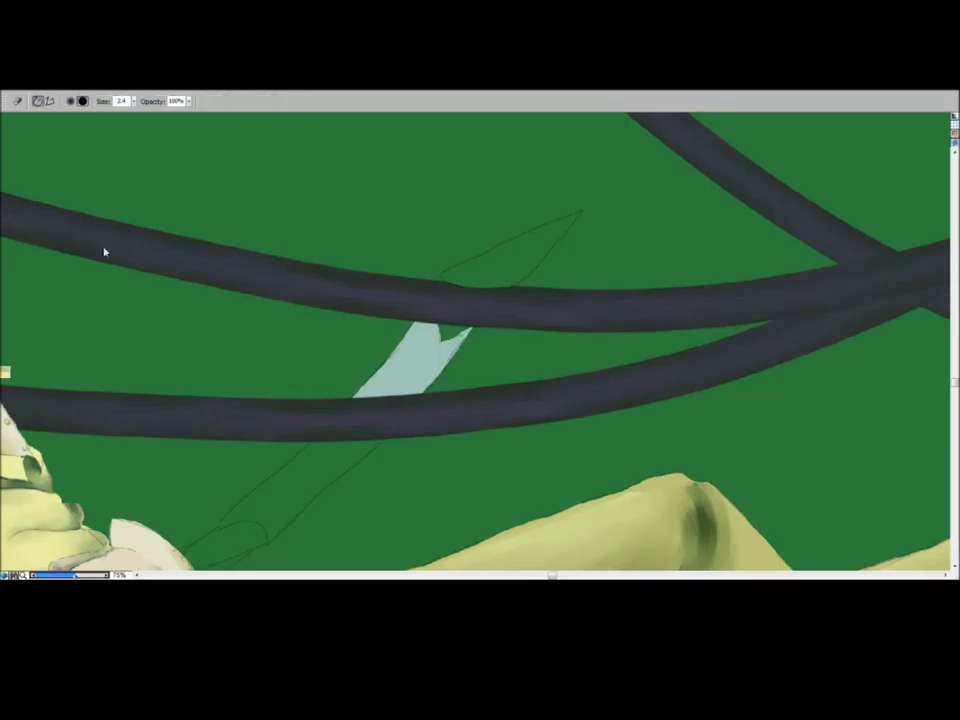
Step: Paint the small ribbon end beside the resting hand's cuff in pale teal at size 10.3 and trim it with the size 2.4 eraser
key("b")
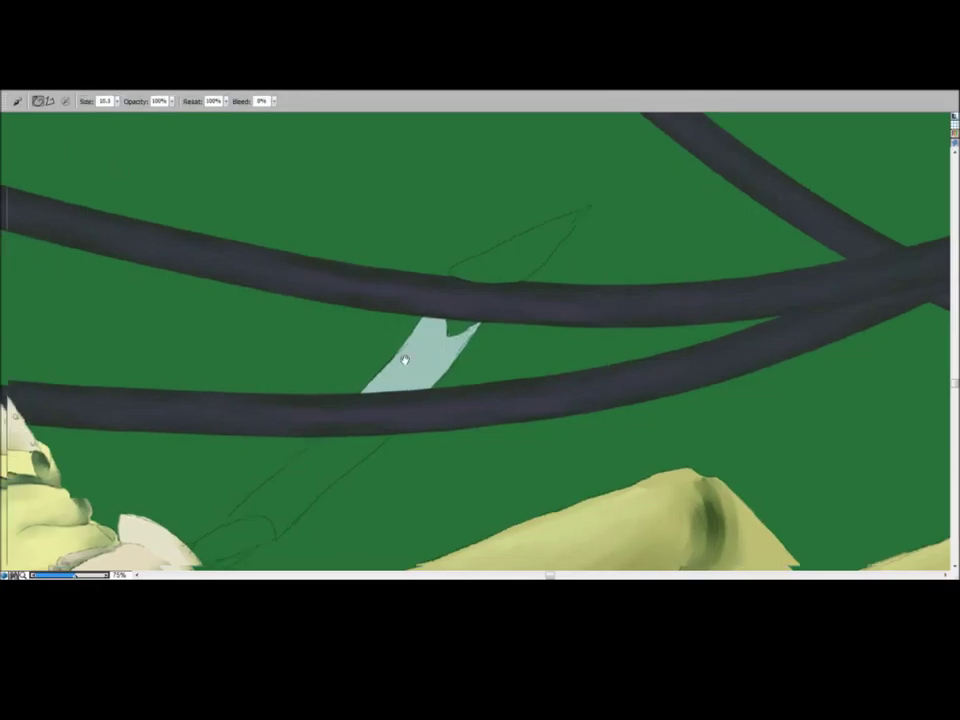
left_click_drag(291, 448, 429, 381)
mouse_move(346, 463)
left_mouse_down()
mouse_move(324, 480)
mouse_move(320, 468)
mouse_move(359, 457)
left_mouse_up()
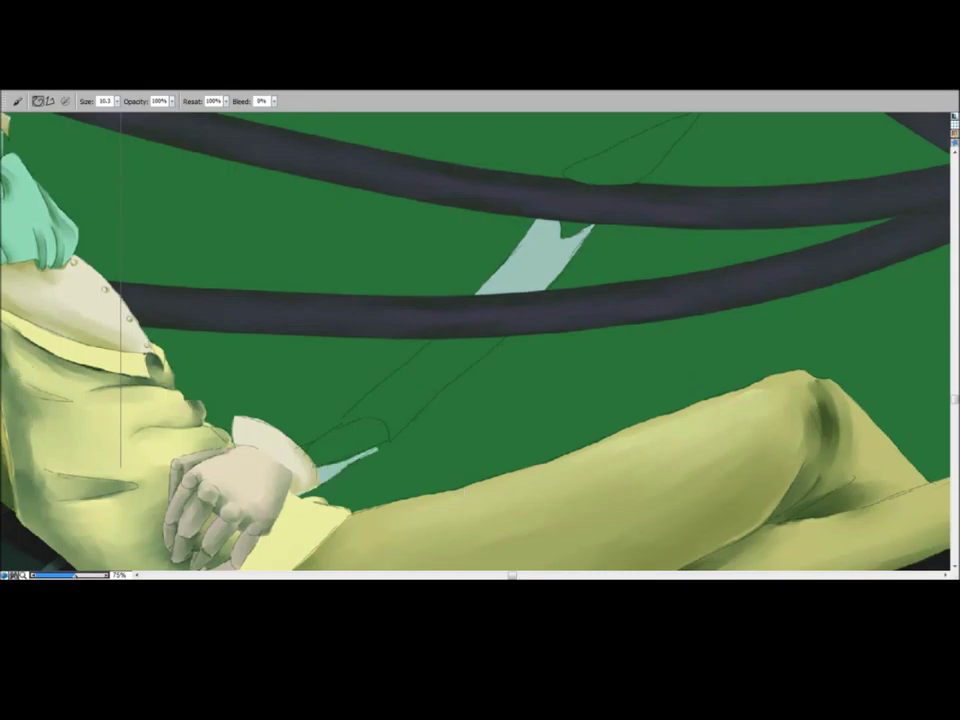
key("n")
left_click_drag(377, 451, 322, 485)
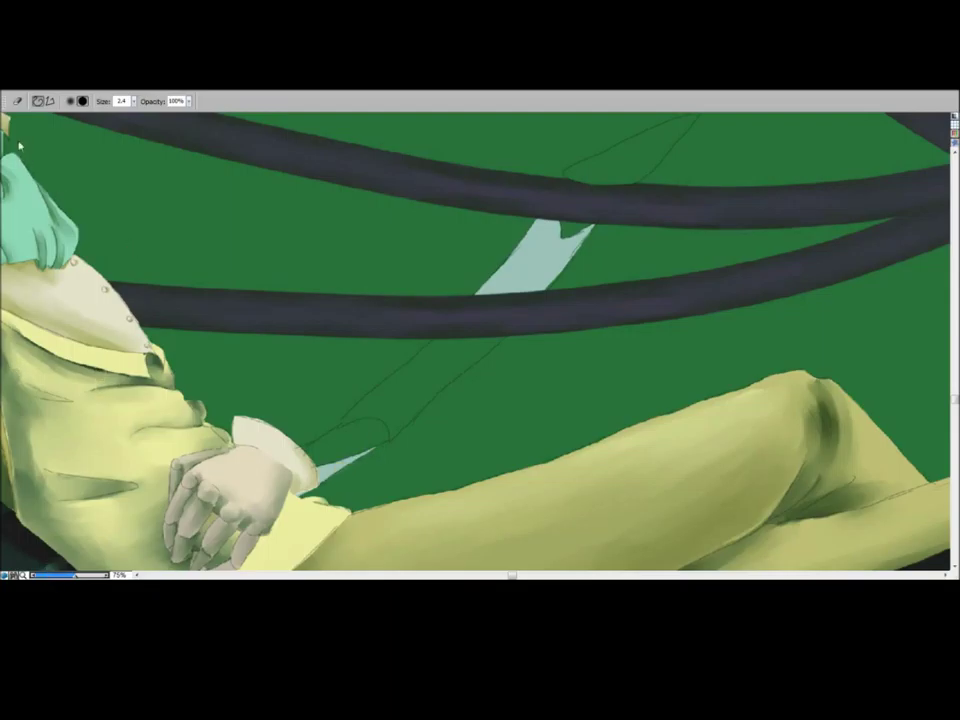
key("b")
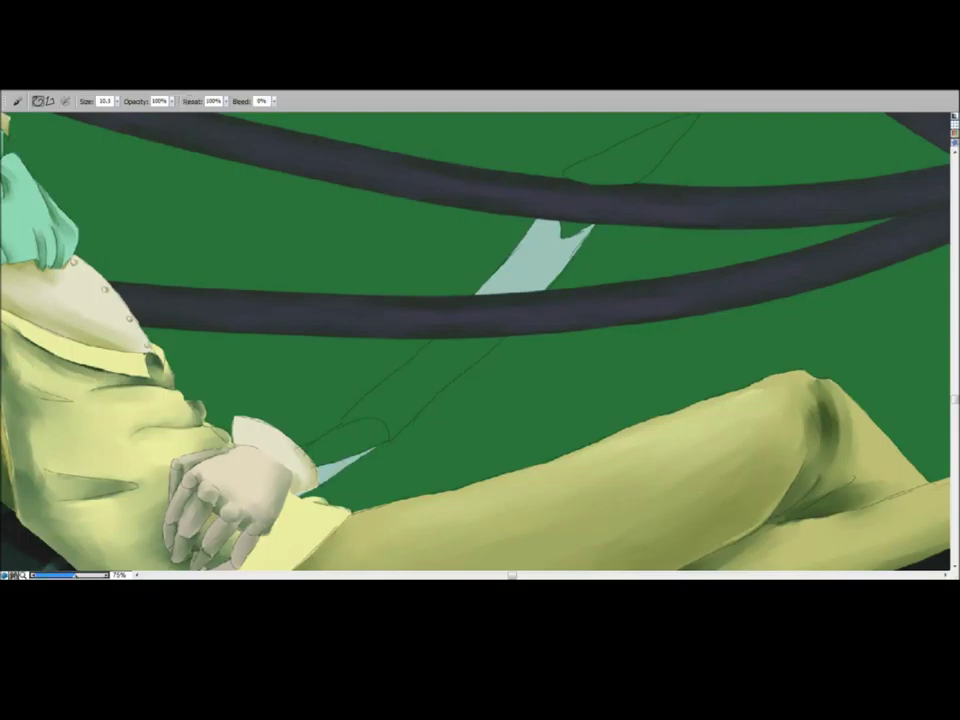
left_click(305, 448)
key("e")
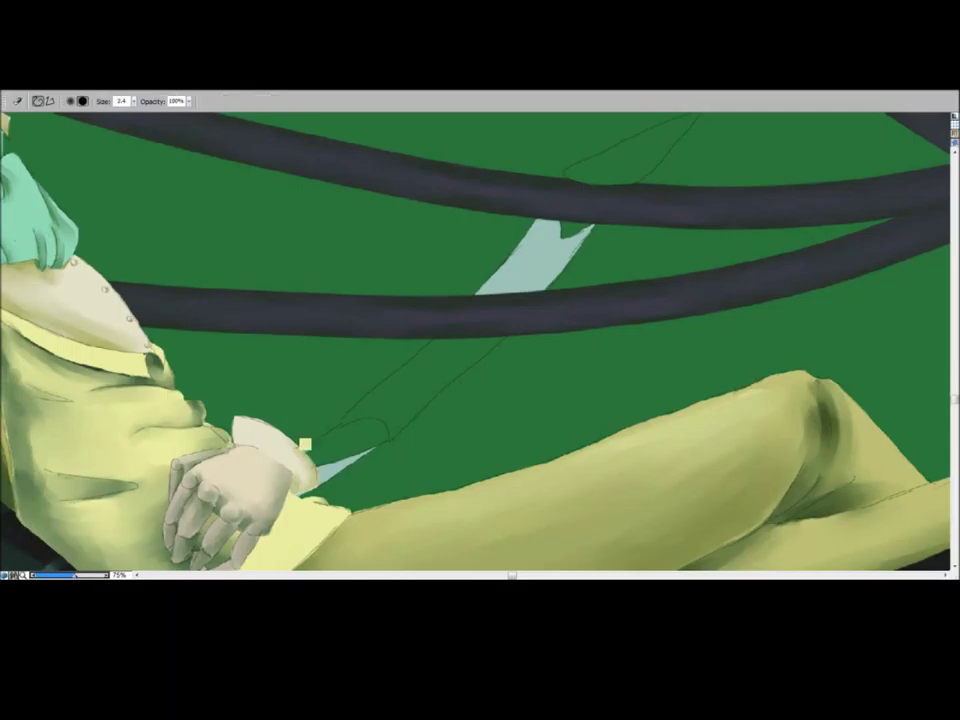
Step: Paint the ribbon section between the lower cable and the cuff in pale teal at size 5.4, then refine its curved end
key("b")
mouse_move(492, 338)
left_mouse_down()
mouse_move(428, 389)
mouse_move(438, 371)
mouse_move(365, 400)
left_mouse_up()
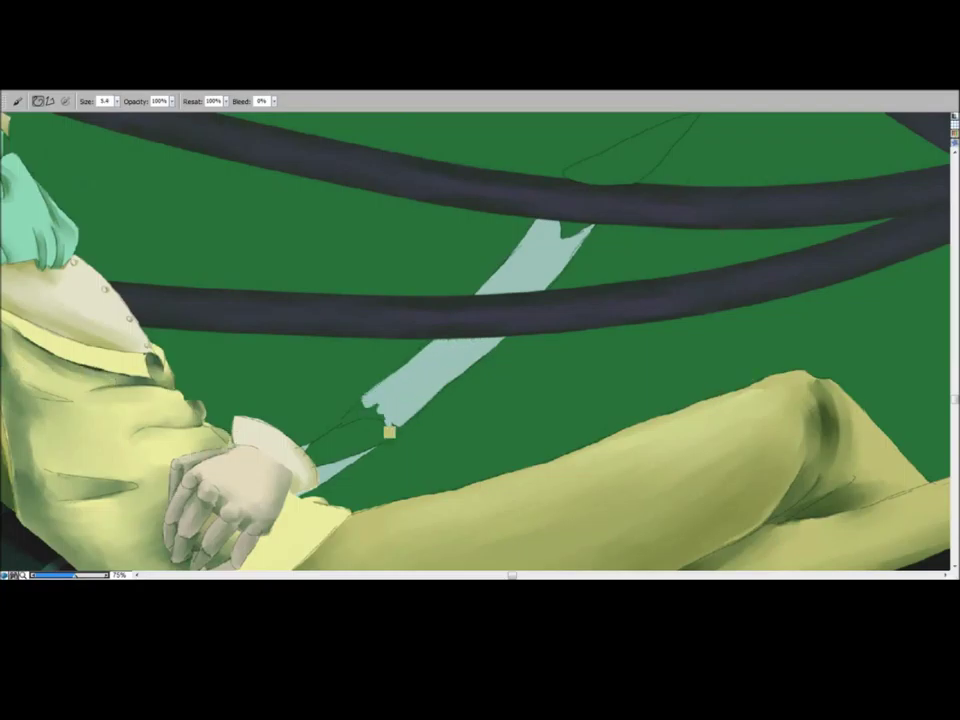
mouse_move(380, 412)
left_mouse_down()
mouse_move(341, 422)
mouse_move(367, 400)
left_mouse_up()
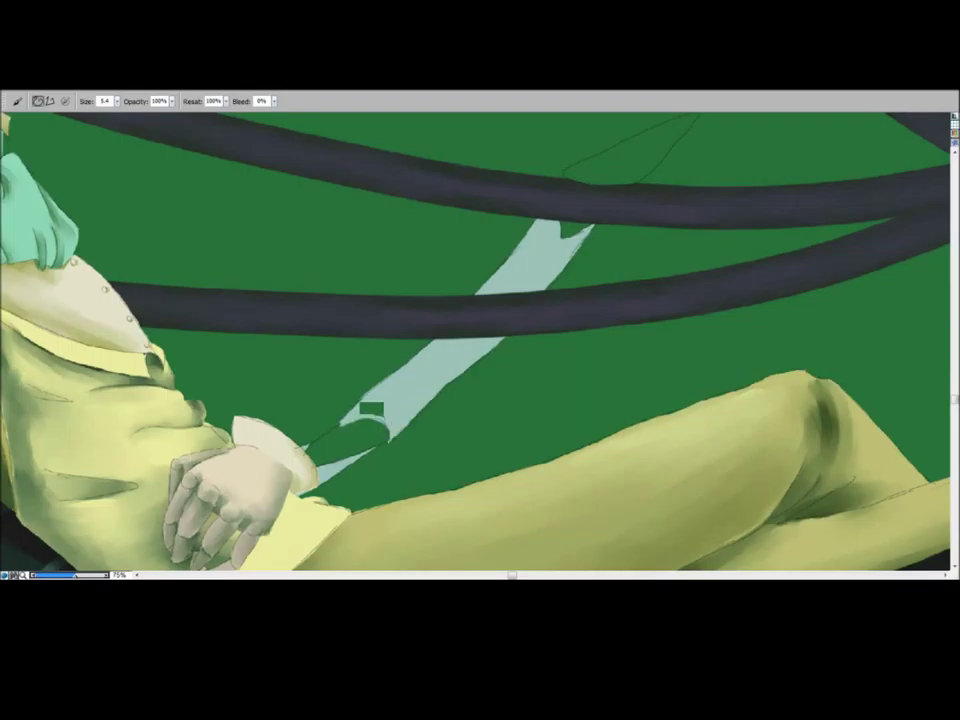
key("n")
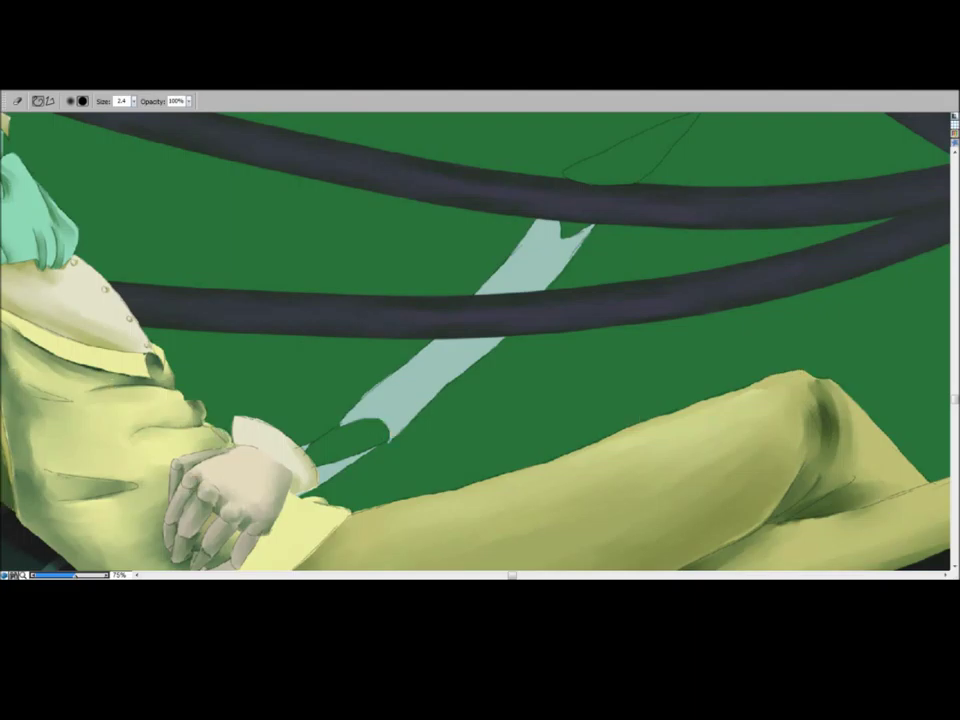
Step: Paint the pointed ribbon tip above the upper of the two cables in pale teal at size 5.4
key("b")
left_click_drag(530, 266, 349, 390)
mouse_move(455, 301)
left_mouse_down()
mouse_move(481, 276)
mouse_move(435, 306)
mouse_move(402, 301)
mouse_move(409, 287)
mouse_move(394, 299)
mouse_move(429, 279)
mouse_move(415, 293)
mouse_move(478, 282)
mouse_move(520, 236)
left_mouse_up()
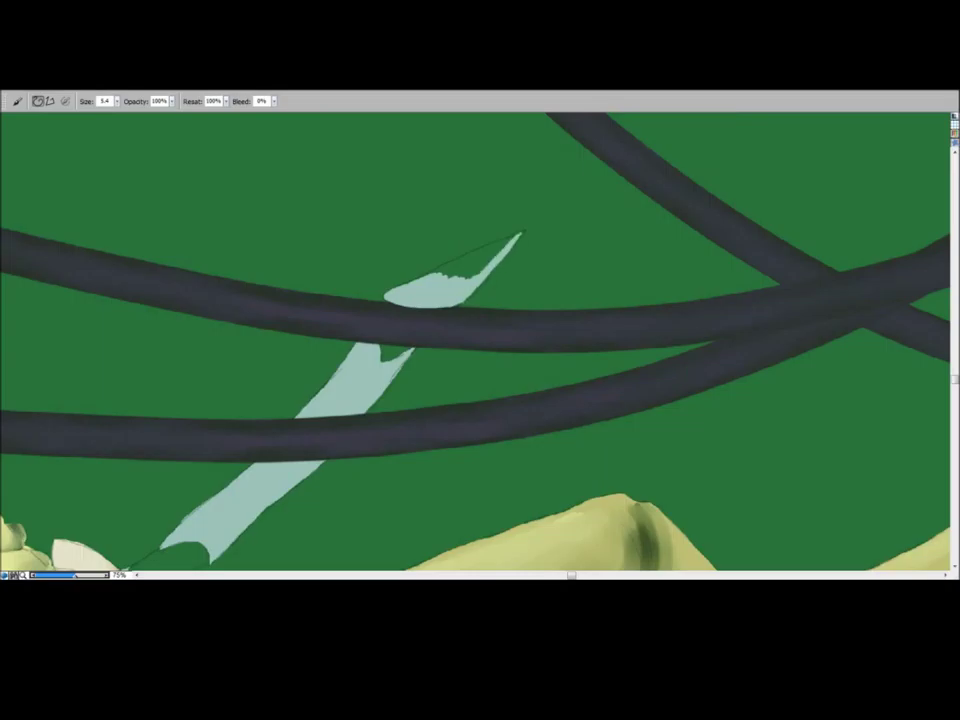
left_click_drag(402, 365, 397, 375)
mouse_move(481, 253)
left_mouse_down()
mouse_move(440, 271)
mouse_move(495, 252)
mouse_move(474, 276)
left_mouse_up()
Step: Outline and fill the ribbon piece beside the hanging arm's elbow in pale teal at size 5.4, then trim its edges
double_click(6, 287)
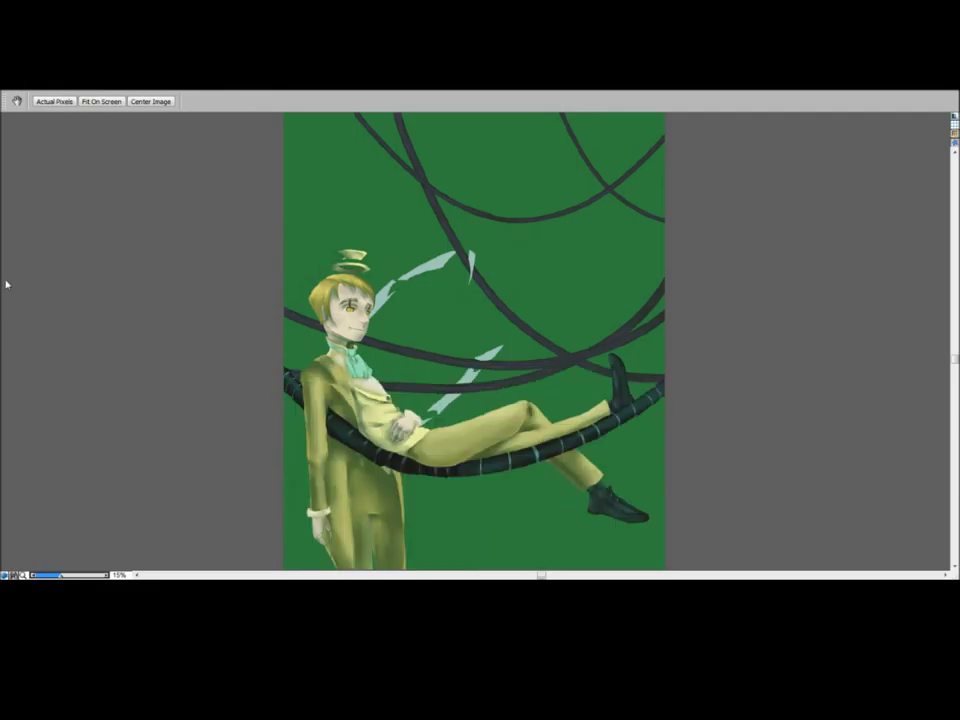
left_click(9, 279)
left_click_drag(250, 427, 369, 564)
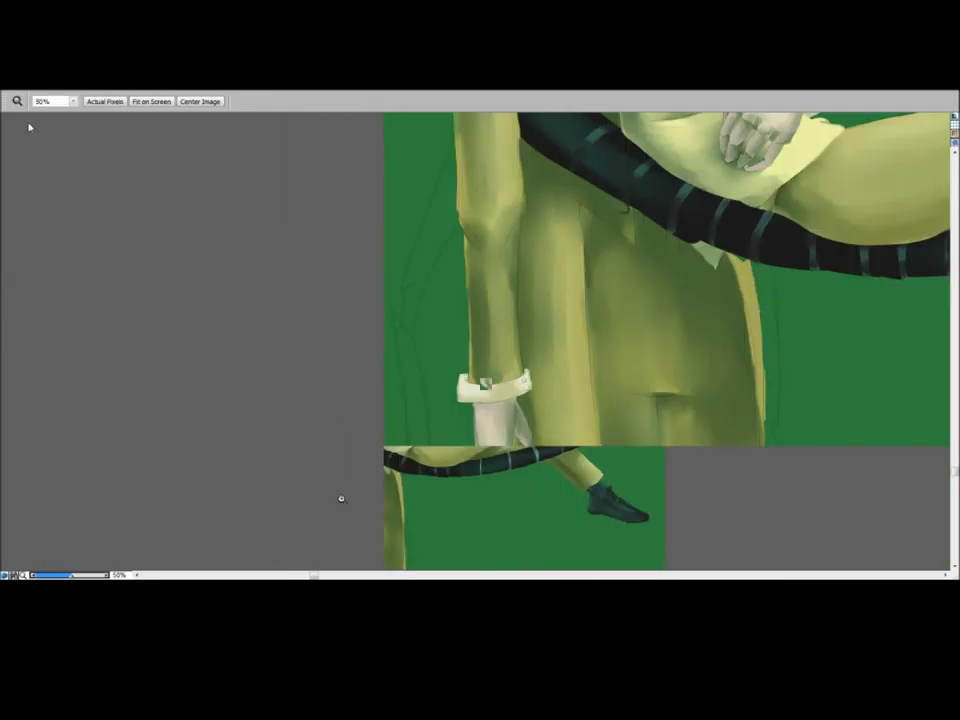
left_click(21, 134)
left_click_drag(459, 219, 408, 282)
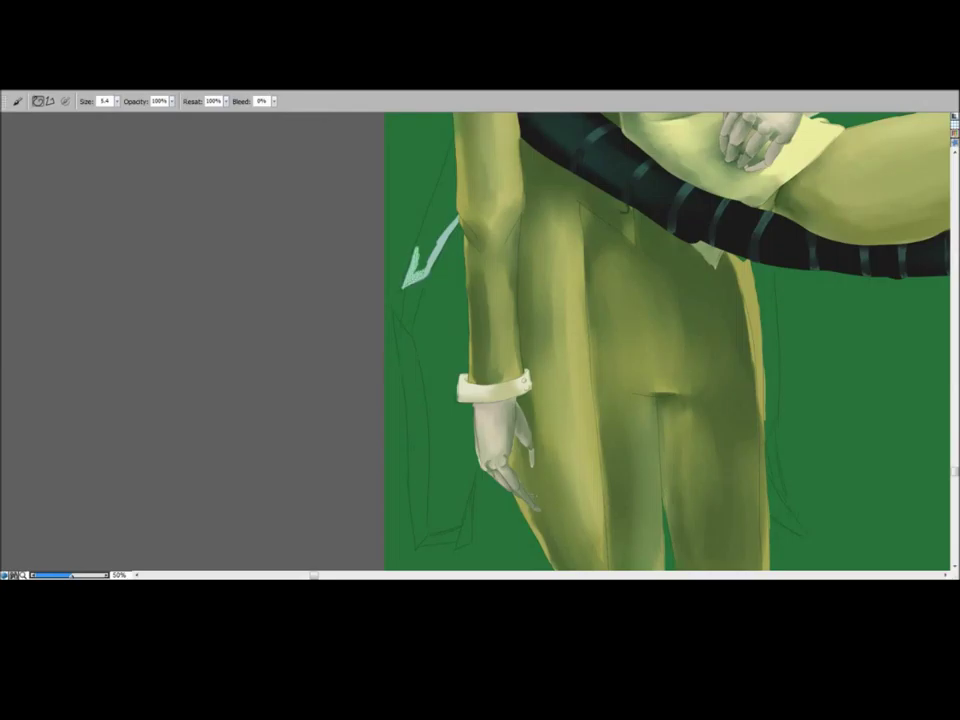
left_click_drag(438, 240, 420, 252)
key("n")
left_click_drag(398, 364, 405, 381)
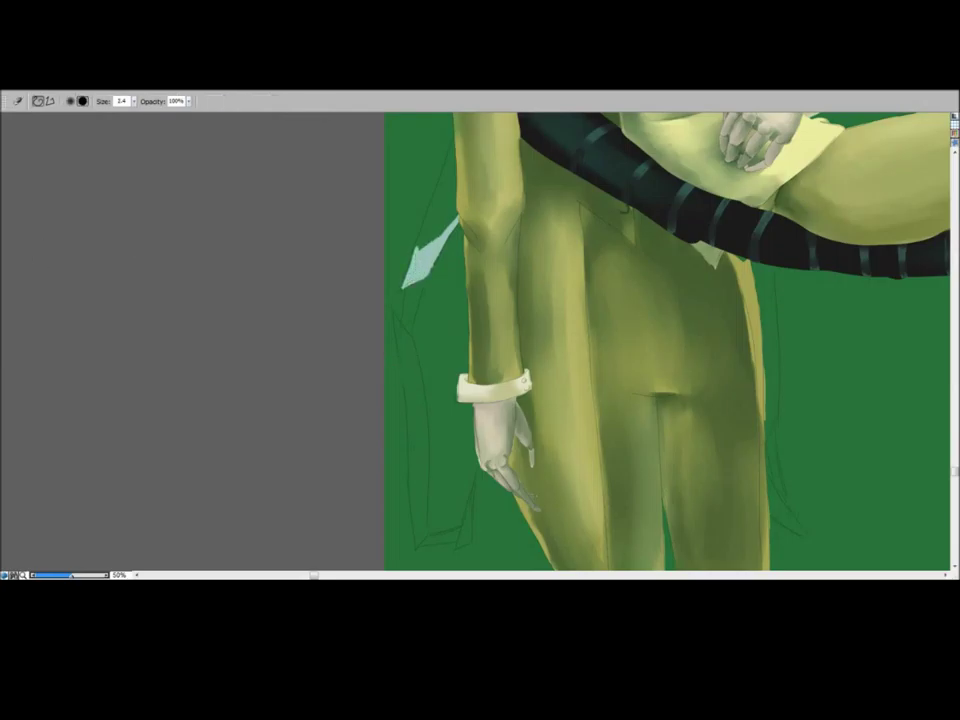
Step: Extend the ribbon upward along the outer side of the hanging sleeve with pale teal strokes at size 5.4
left_click(25, 161)
left_click_drag(379, 231, 398, 306)
left_click_drag(475, 273, 461, 305)
left_click_drag(475, 263, 444, 321)
left_click_drag(474, 239, 440, 322)
left_click_drag(460, 262, 439, 323)
left_click_drag(457, 266, 433, 323)
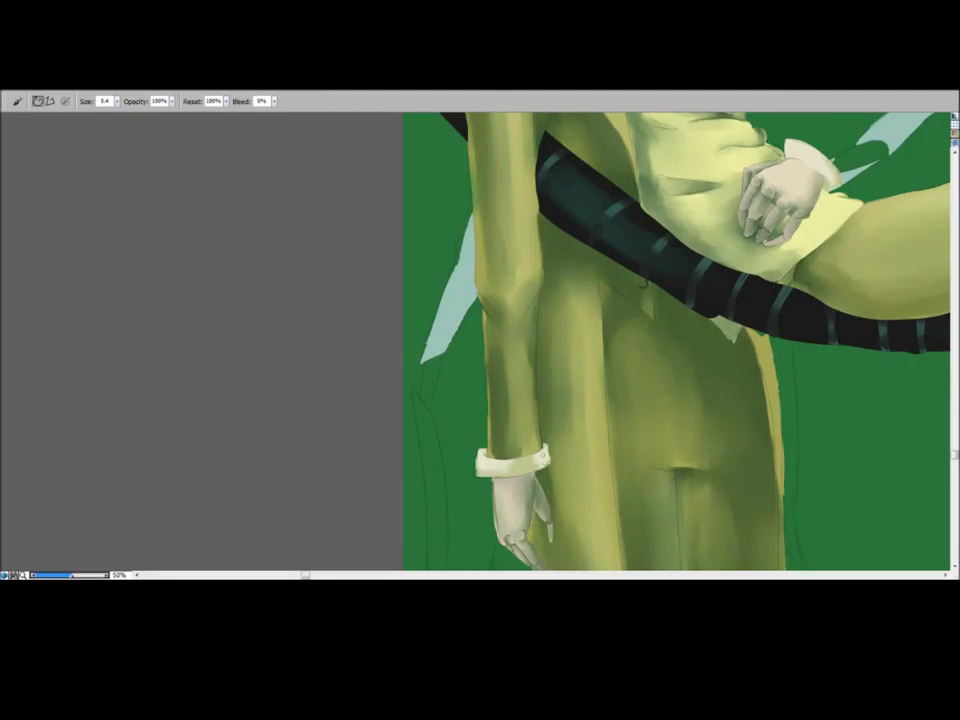
Step: Paint the long hanging ribbon strip and the small tip beside the lowered hand in pale teal at size 5.4, then refine the edges
left_click_drag(470, 361, 517, 184)
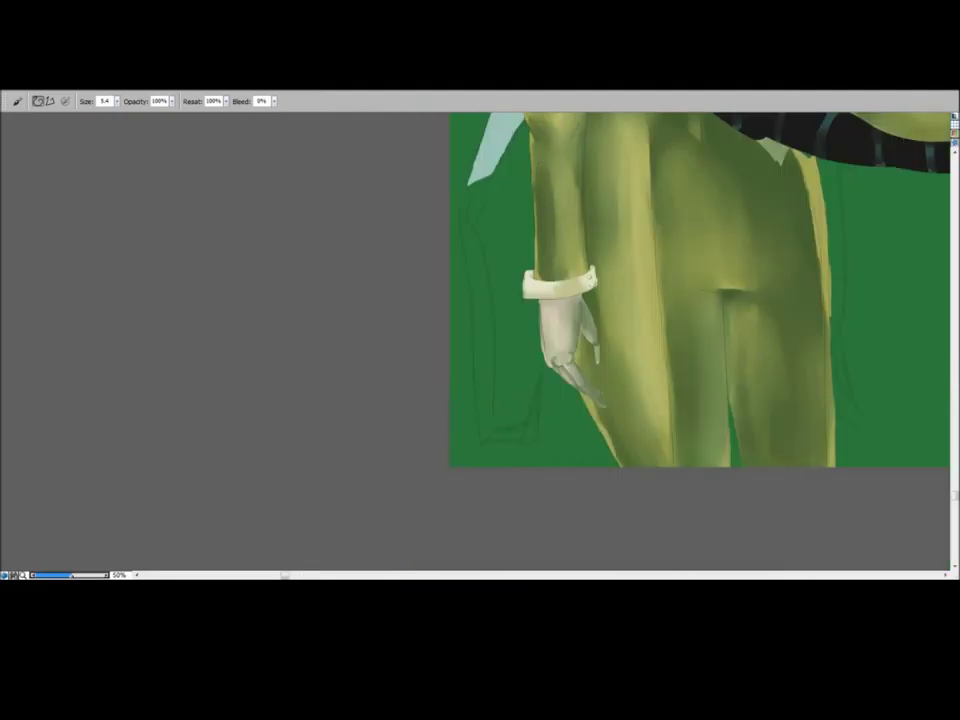
mouse_move(523, 441)
left_mouse_down()
mouse_move(540, 382)
mouse_move(535, 433)
left_mouse_up()
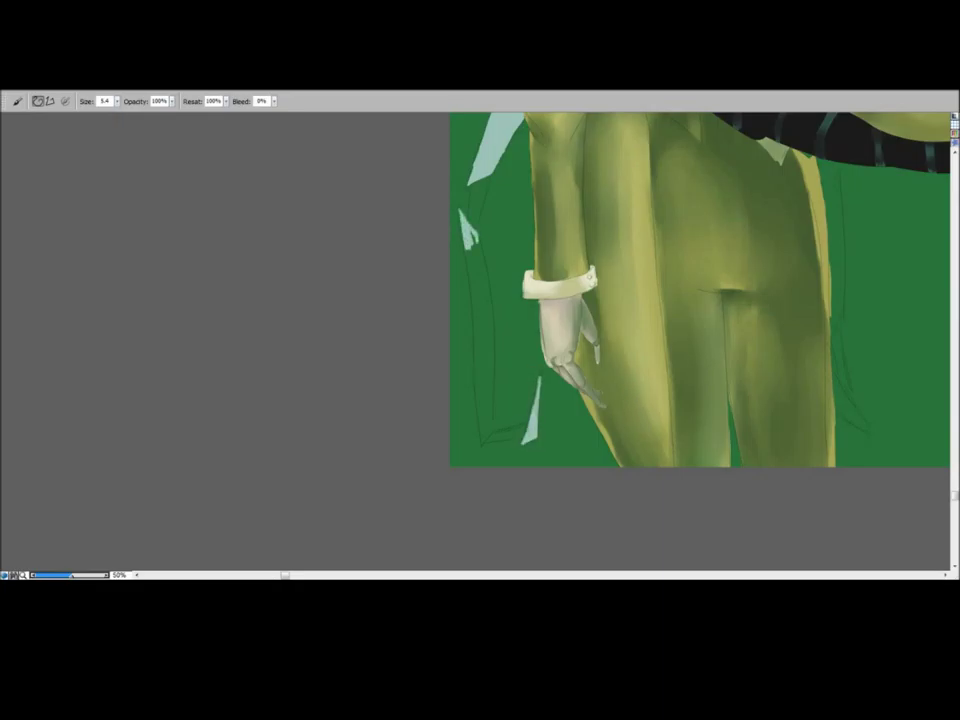
mouse_move(472, 232)
left_mouse_down()
mouse_move(480, 338)
mouse_move(484, 260)
mouse_move(480, 402)
left_mouse_up()
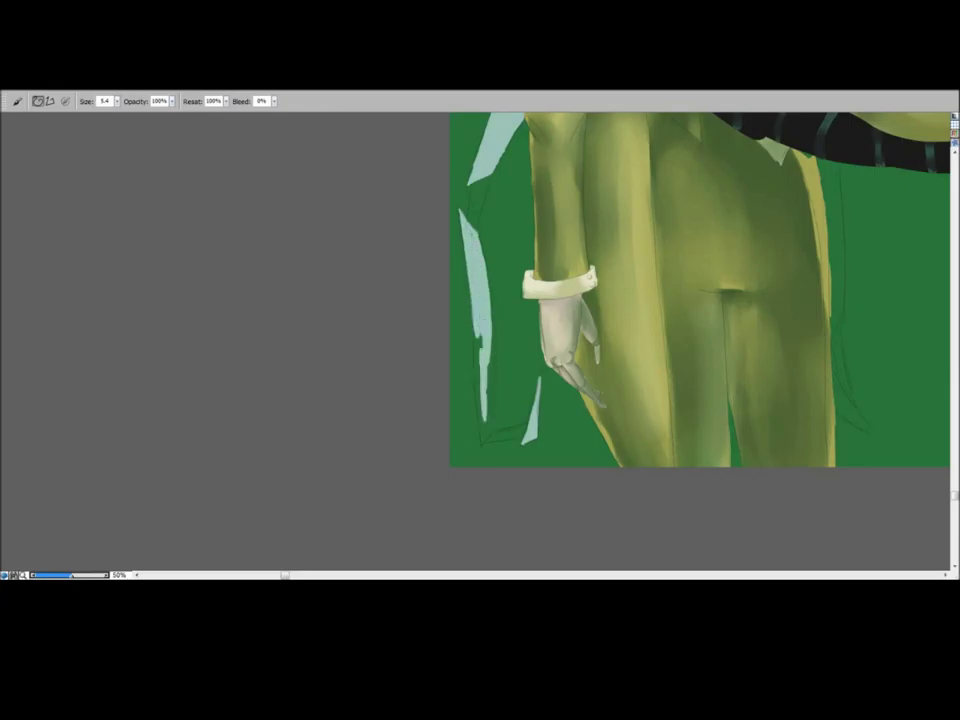
mouse_move(480, 398)
left_mouse_down()
mouse_move(479, 342)
mouse_move(486, 392)
left_mouse_up()
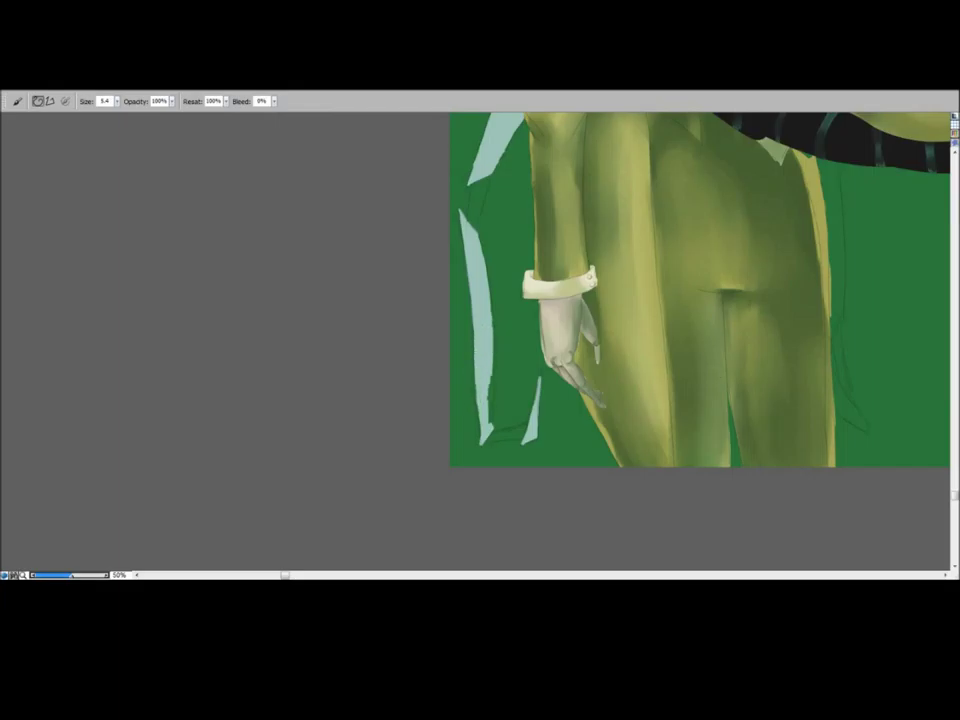
key("ctrl+z")
left_click_drag(491, 364, 491, 426)
key("ctrl+z")
left_click(34, 242)
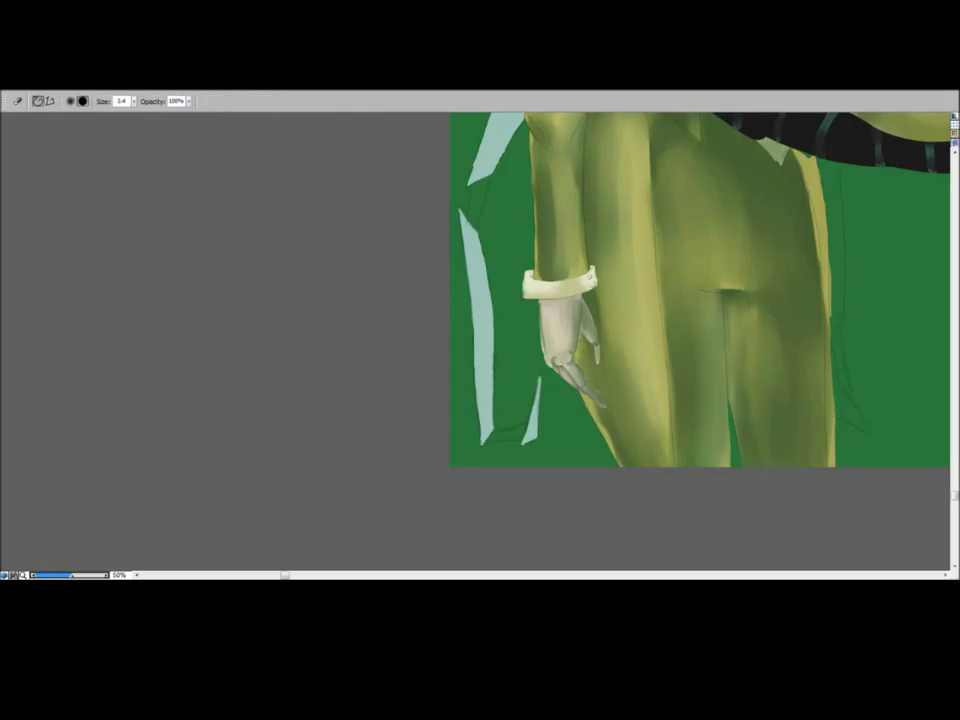
Step: Shade the folded ribbon tip beyond the dark cable with a darker teal at size 5.4
key("ctrl+minus")
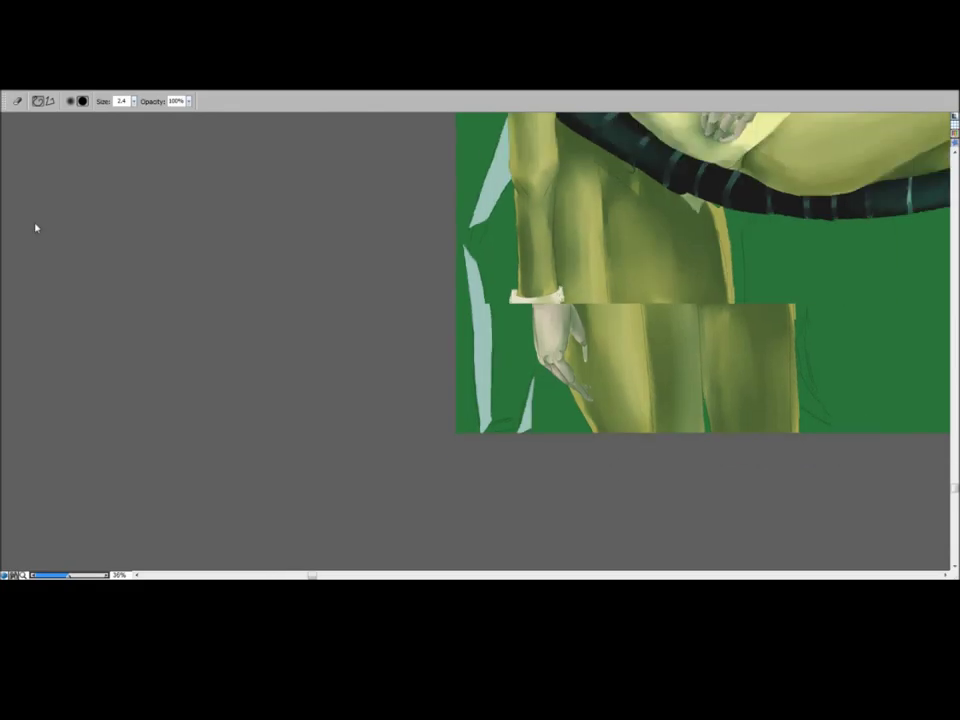
double_click(40, 272)
left_click(7, 279)
left_click_drag(358, 243, 553, 323)
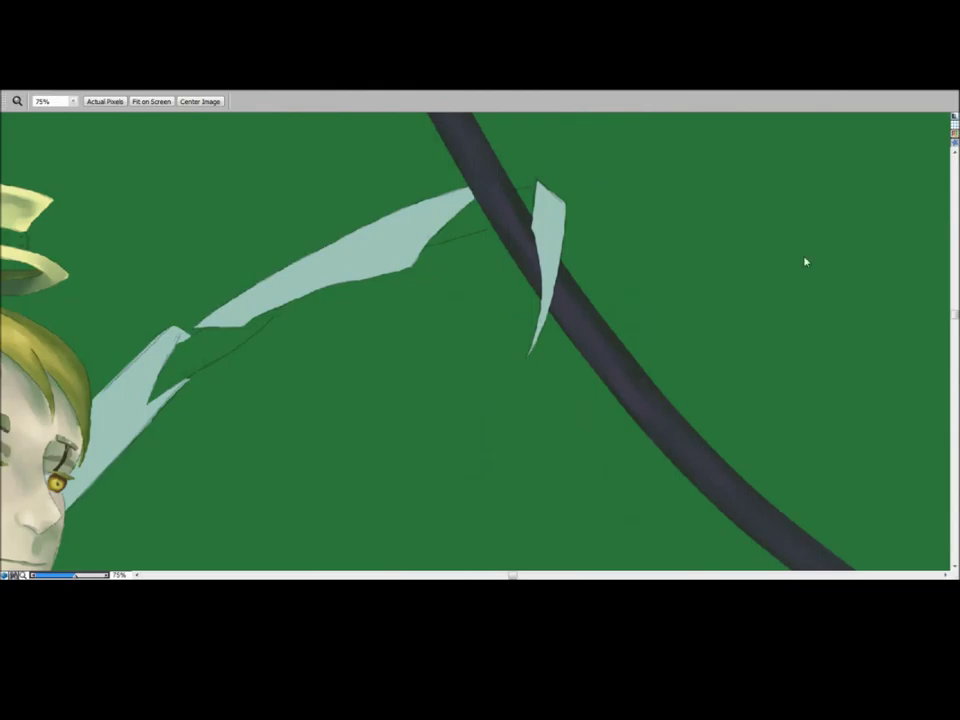
key("b")
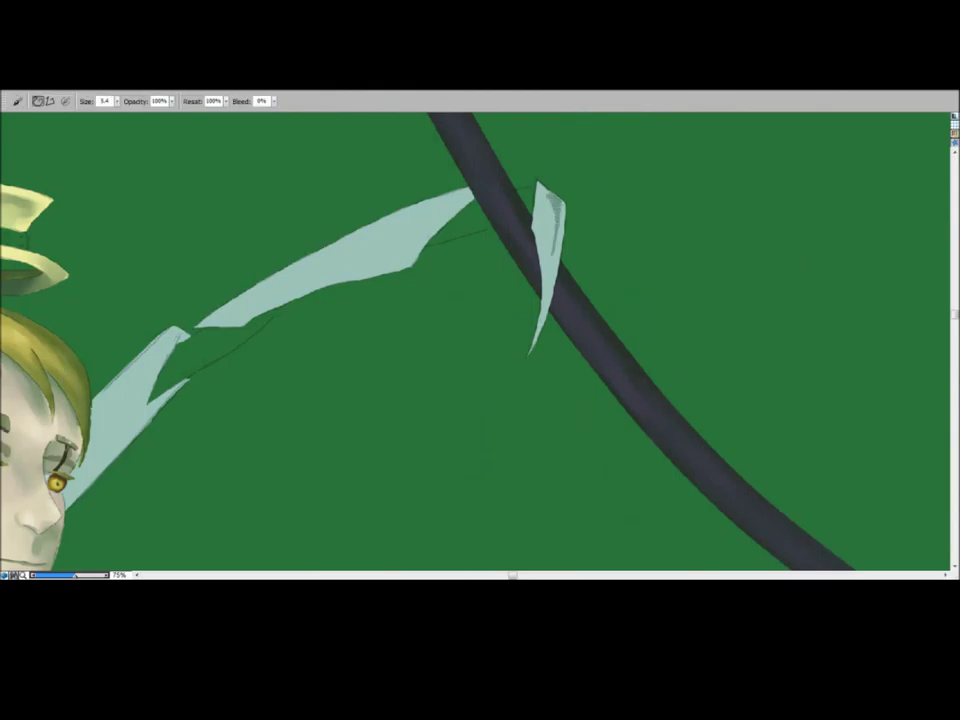
key("v")
key("ctrl+0")
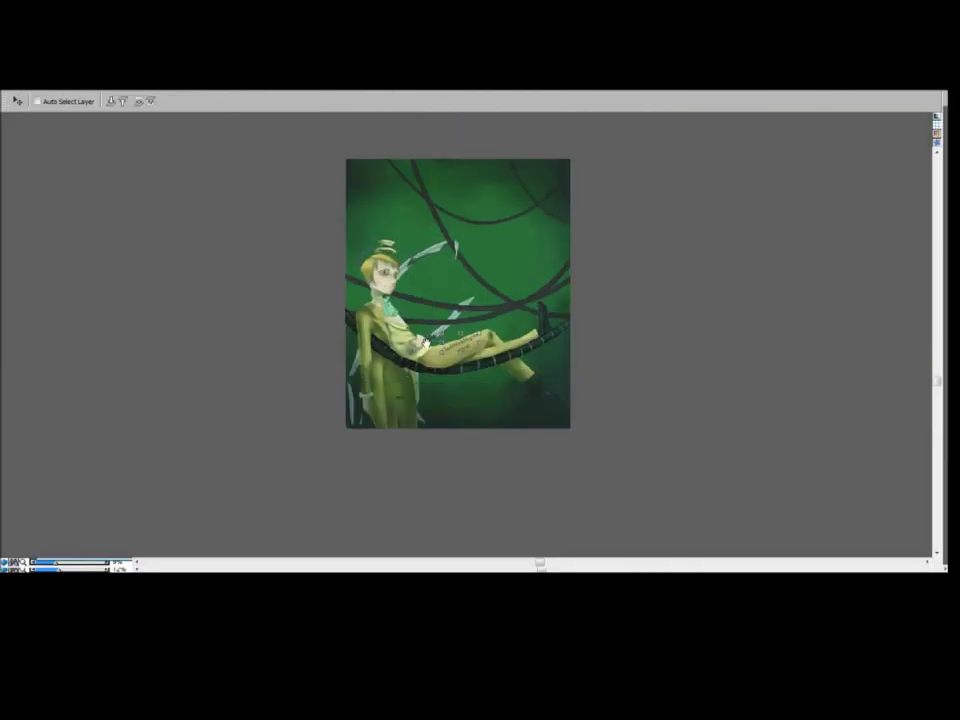
left_click_drag(424, 343, 424, 331)
left_click_drag(56, 562, 60, 562)
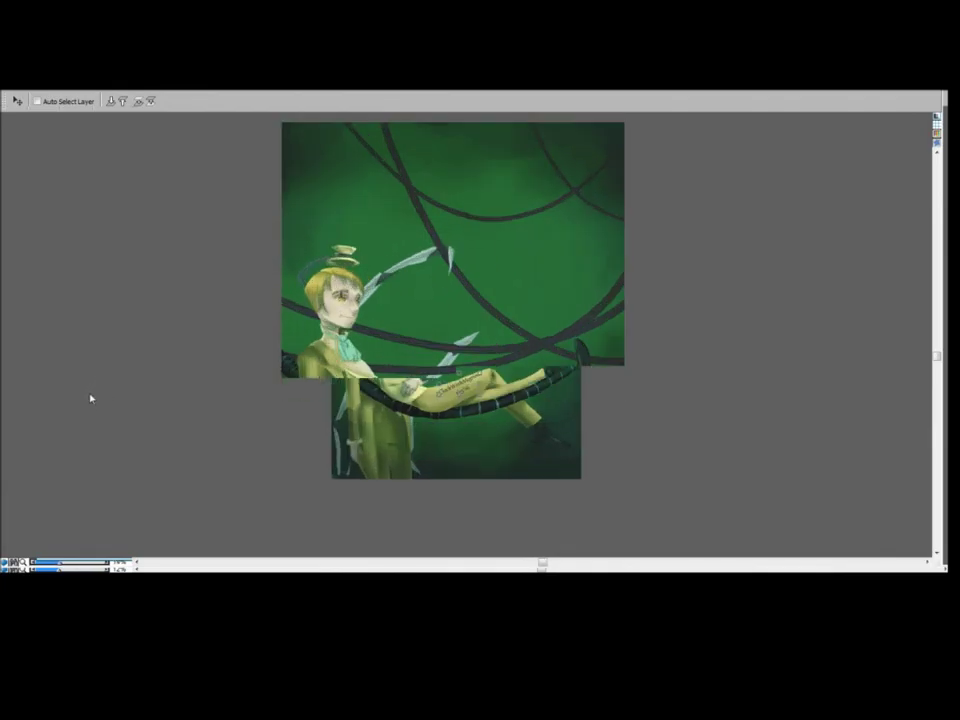